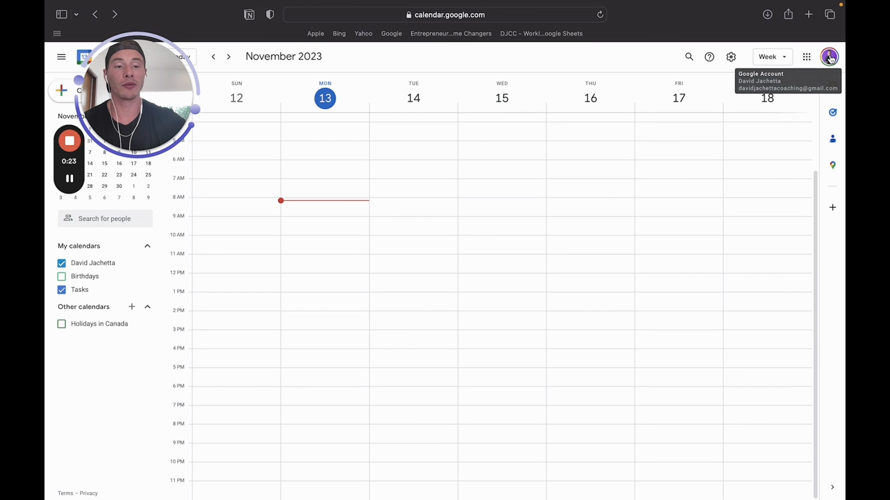
click(807, 58)
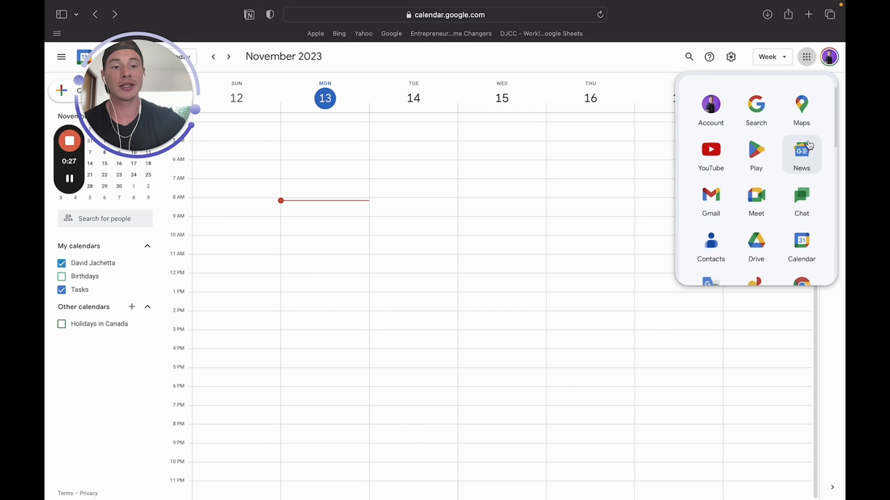
scroll(751, 210, down, 2)
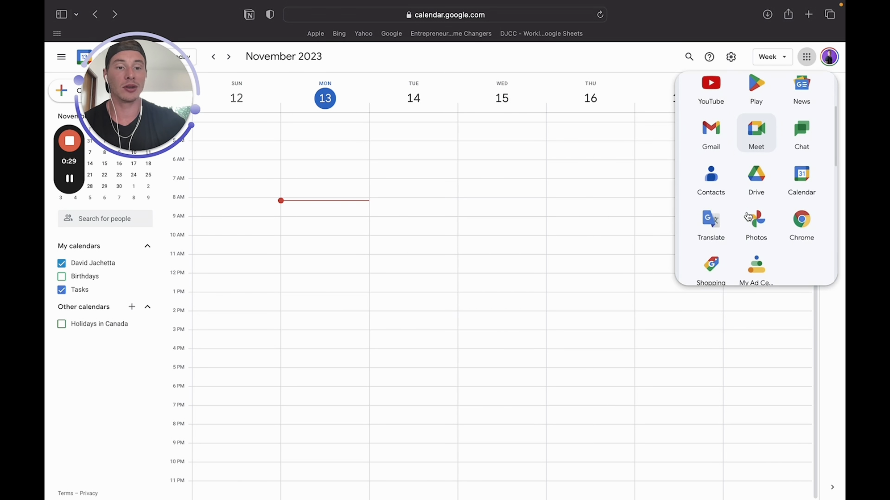
scroll(741, 185, up, 2)
scroll(787, 139, down, 3)
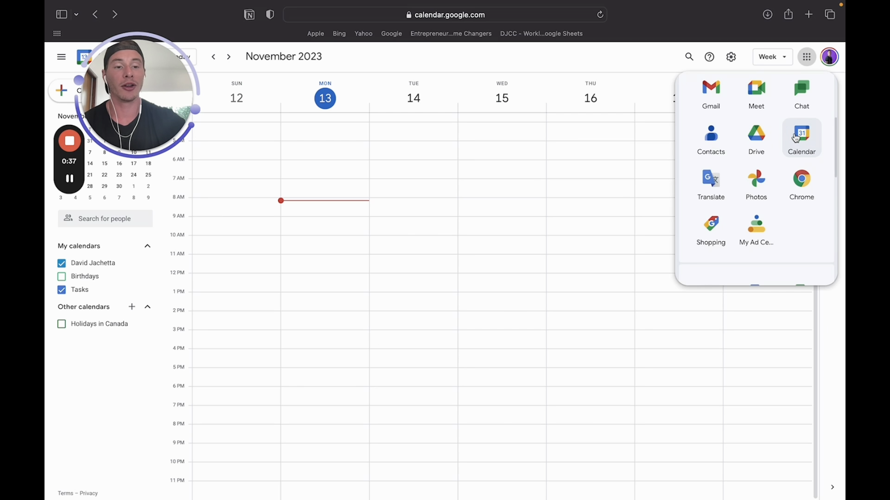
click(815, 139)
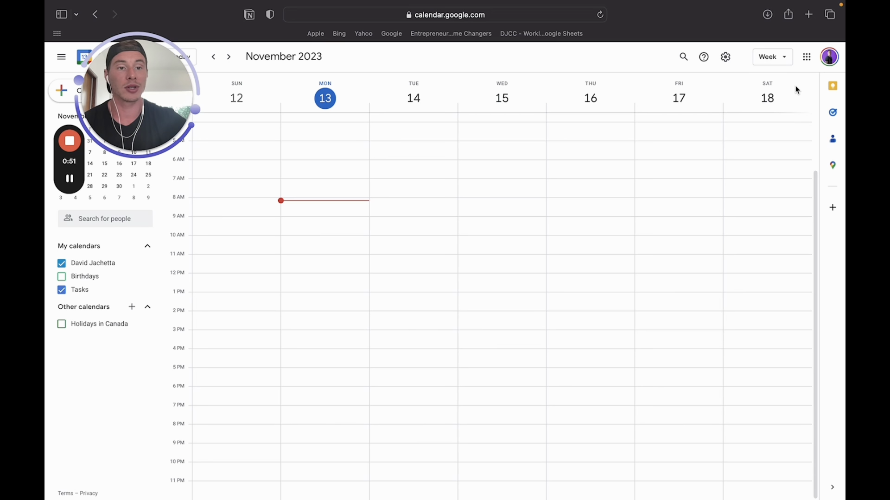
click(773, 60)
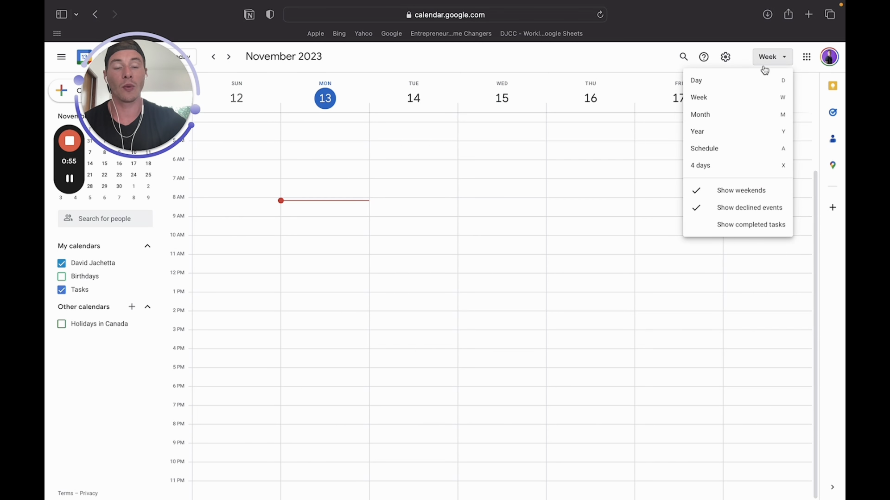
click(750, 82)
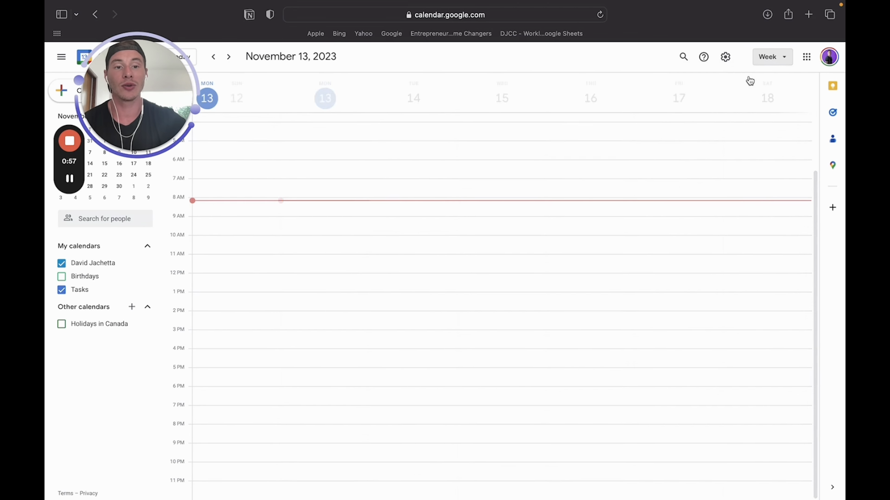
click(780, 63)
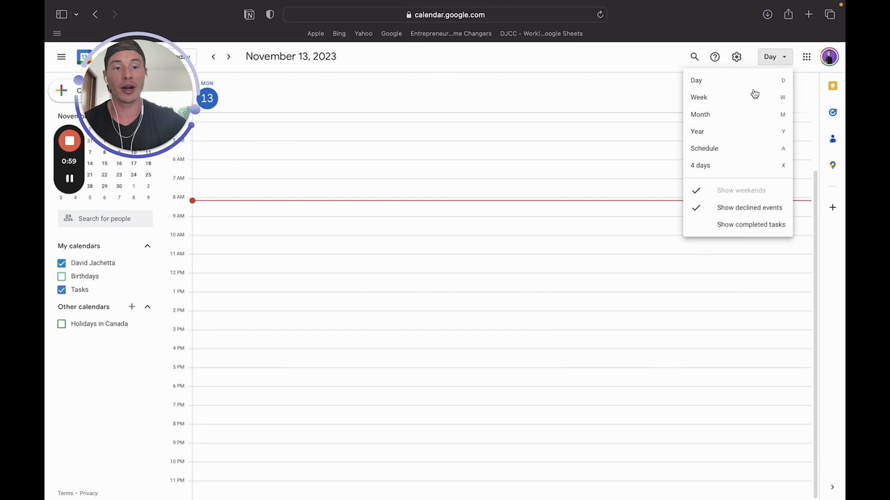
click(752, 95)
click(777, 60)
click(754, 119)
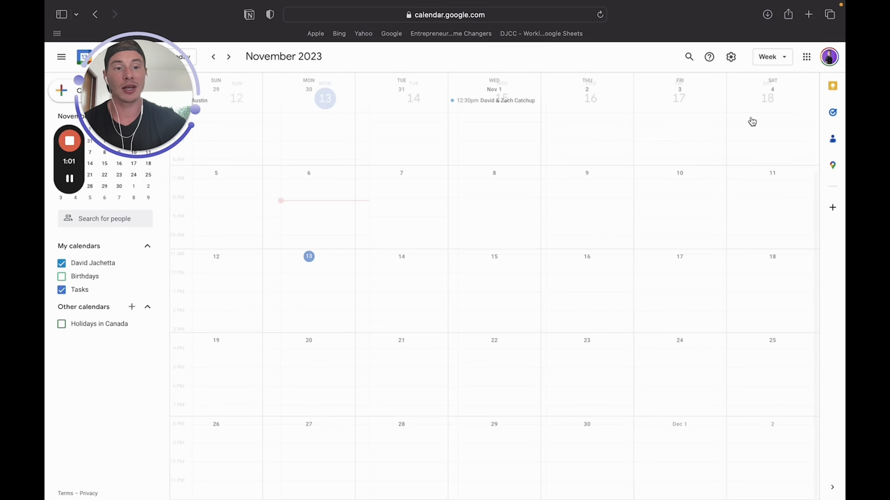
click(769, 56)
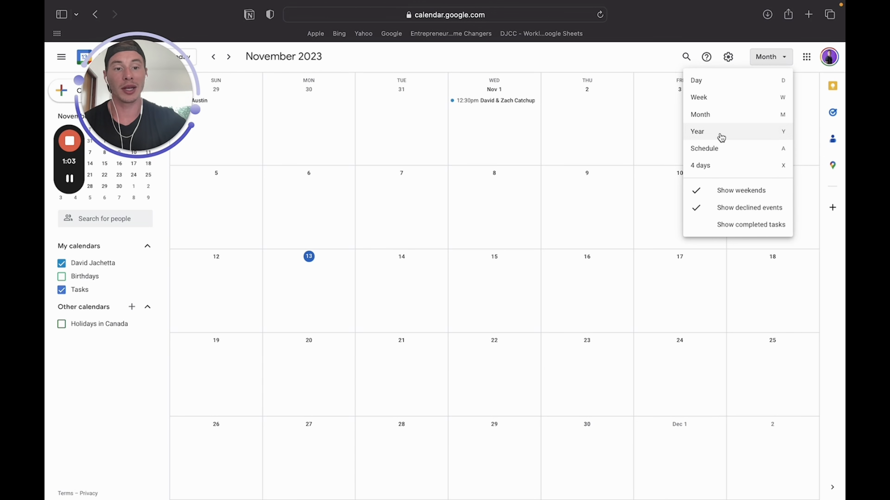
click(709, 167)
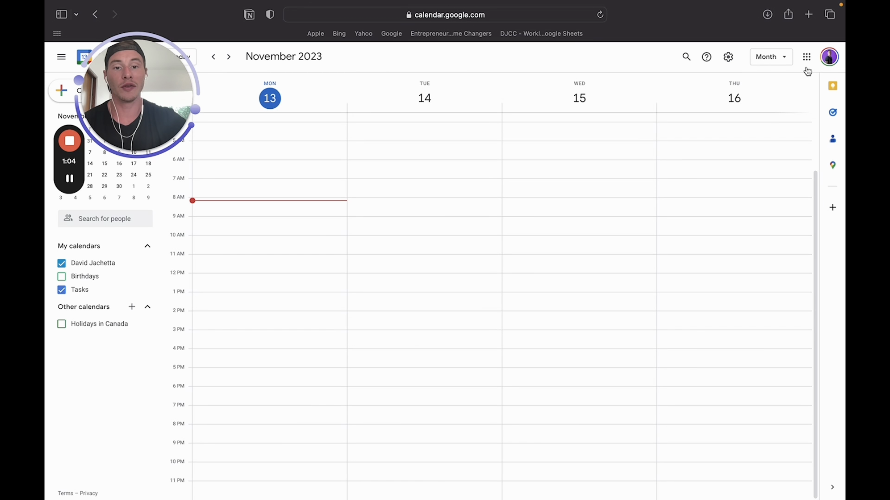
click(775, 59)
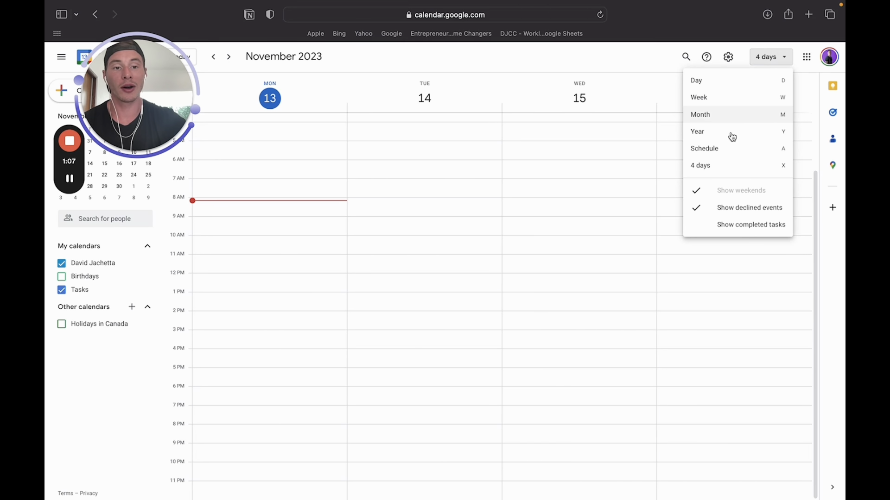
click(724, 105)
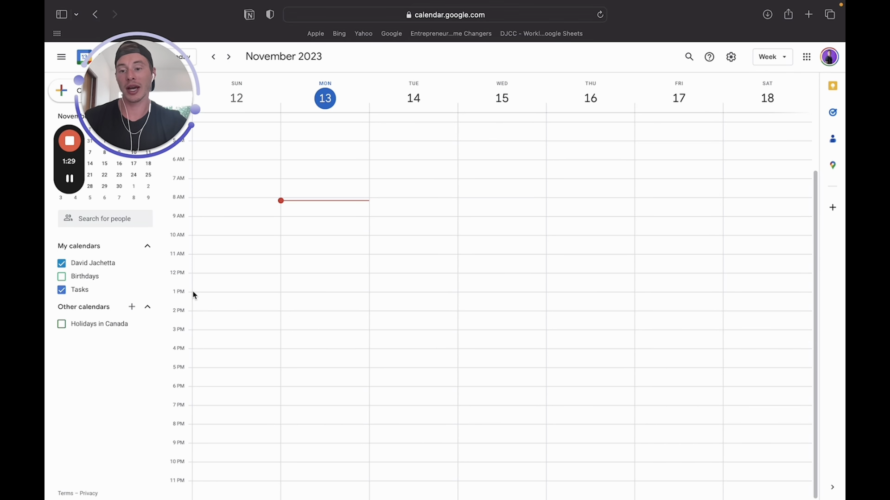
scroll(274, 324, up, 3)
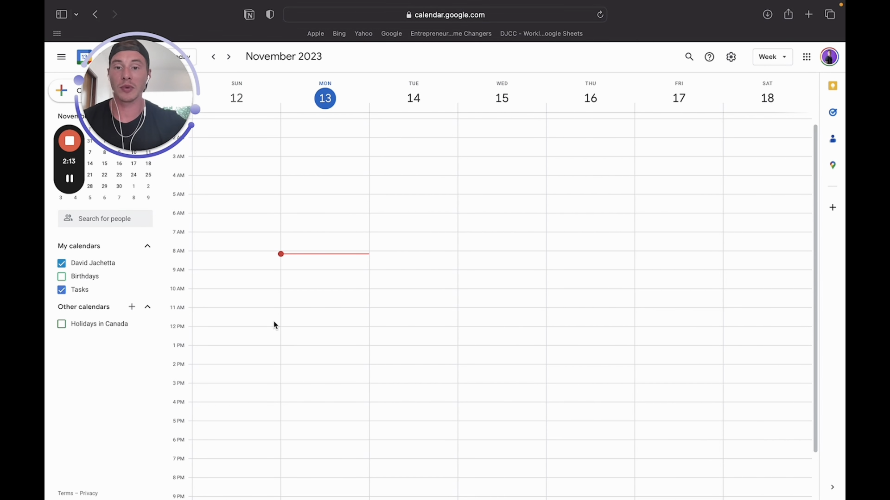
drag(150, 83, 223, 52)
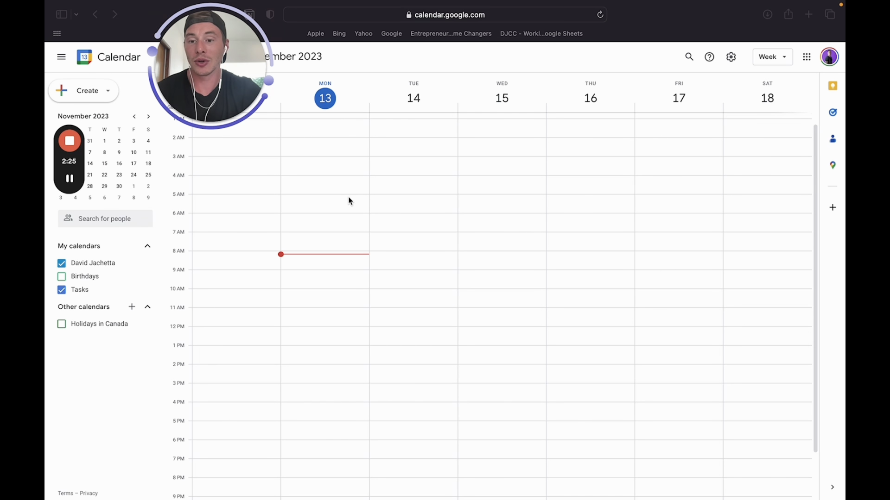
Dismiss the create menu and discard an accidental untitled 8 AM Monday event
click(82, 94)
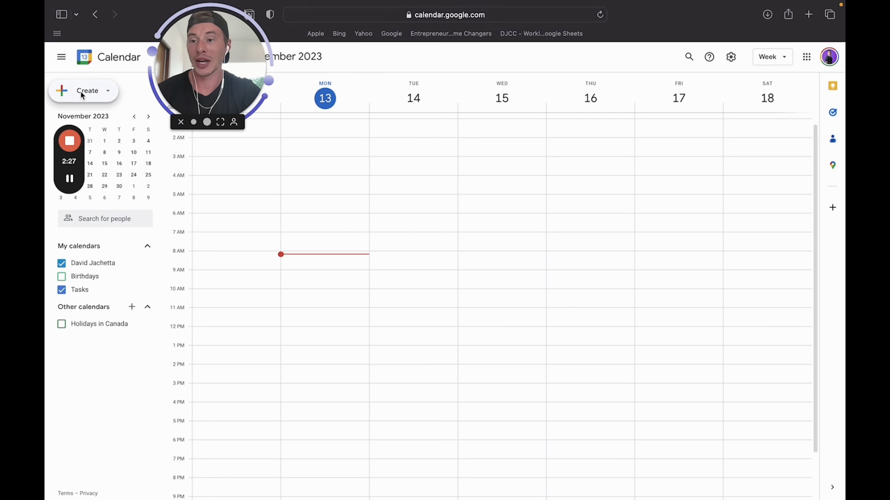
click(100, 101)
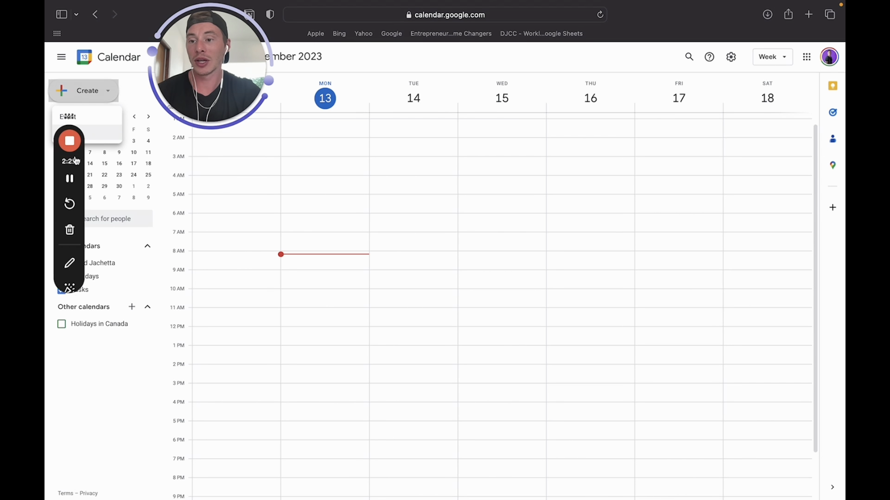
drag(74, 179, 69, 262)
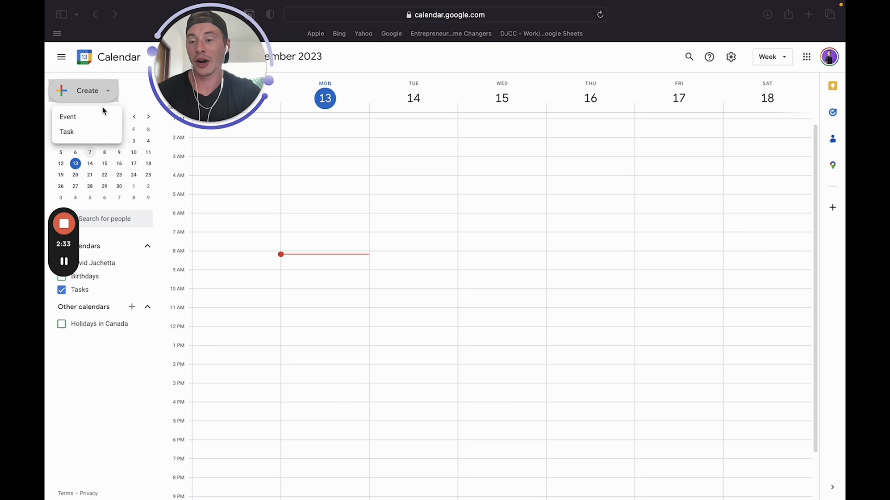
click(129, 85)
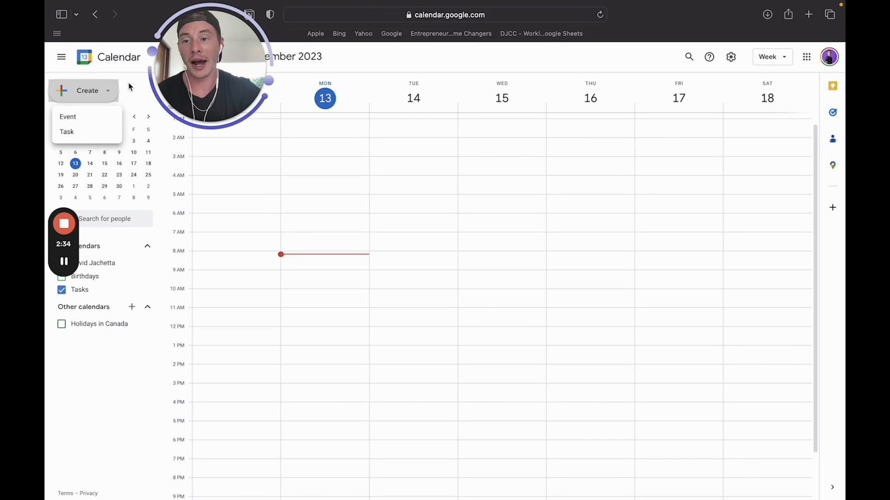
click(307, 258)
click(306, 258)
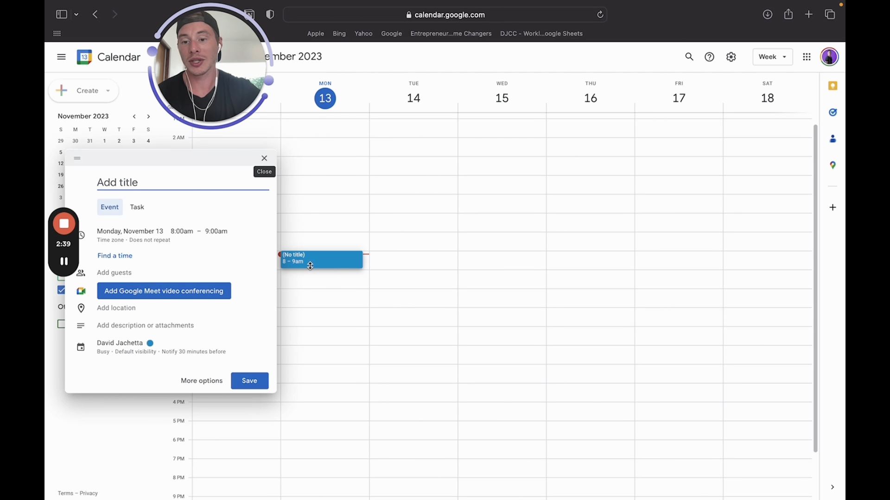
click(315, 283)
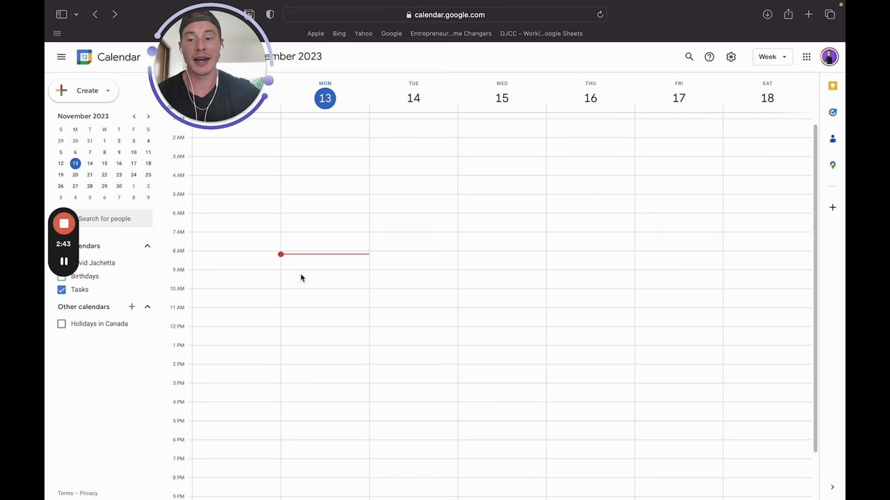
Add a 'Gym' event on Monday, November 13, from 9 to 10am
click(301, 278)
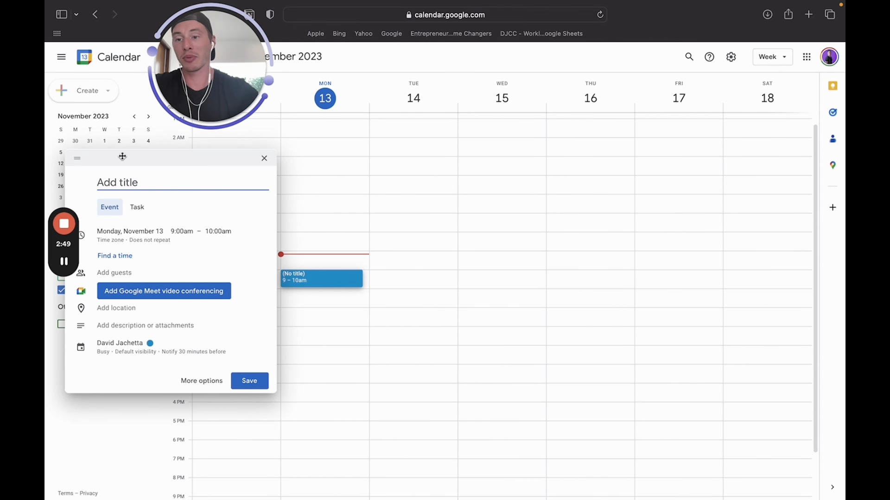
drag(175, 156, 225, 153)
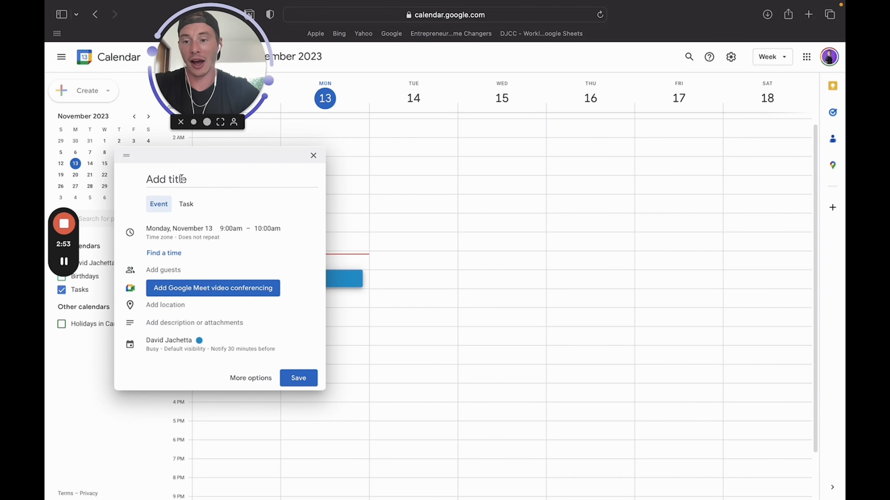
click(182, 179)
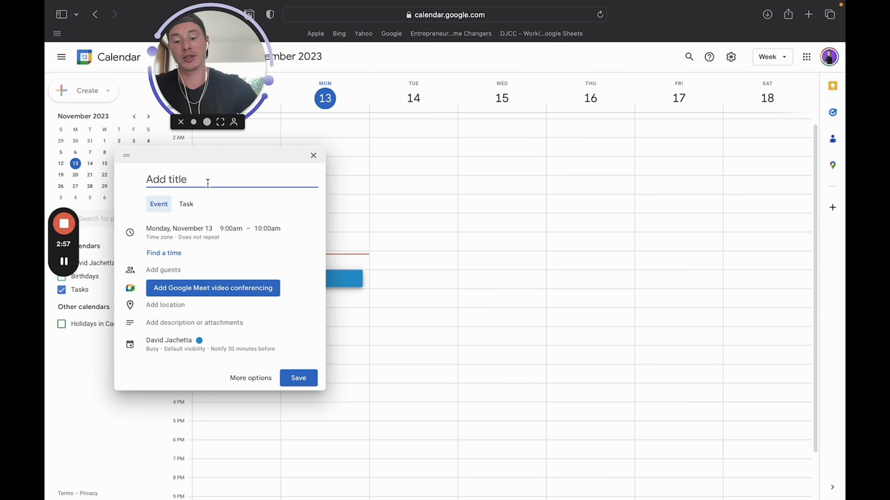
text(Gy)
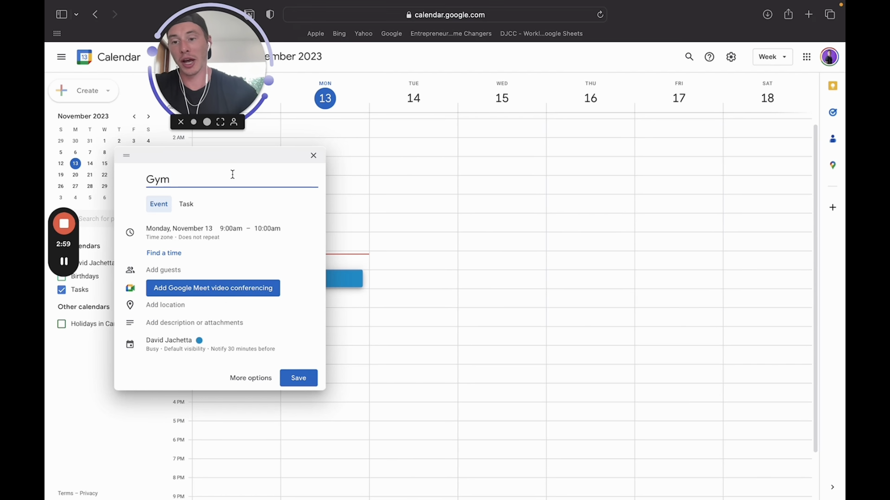
text(m)
key(Return)
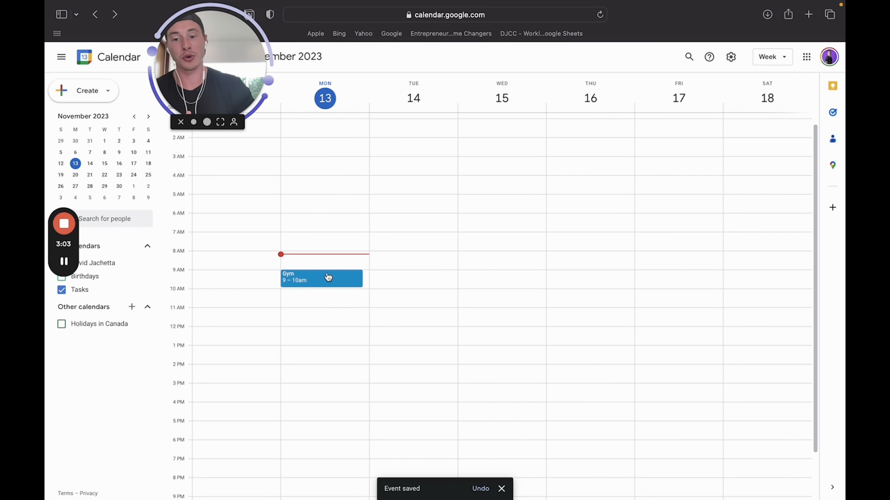
Add 'Work Meetings' on Monday 10am–12pm right after Gym and view its details
click(309, 299)
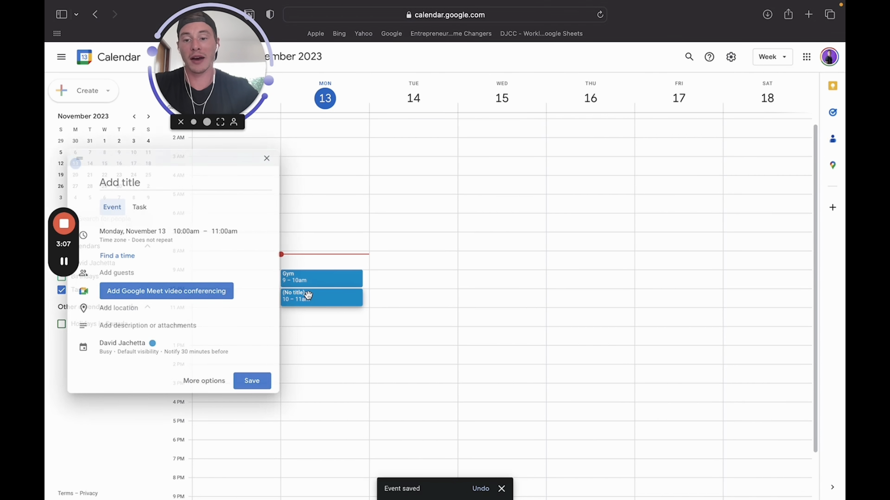
text(Work )
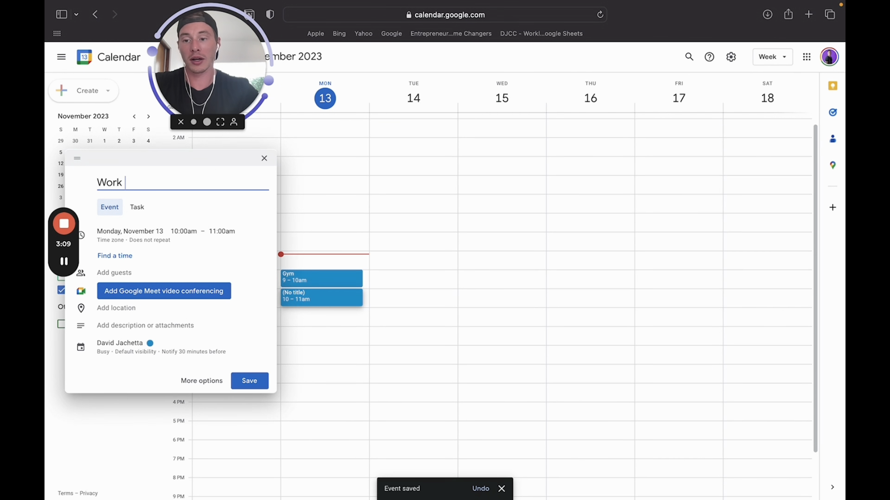
text(Meetings)
key(Return)
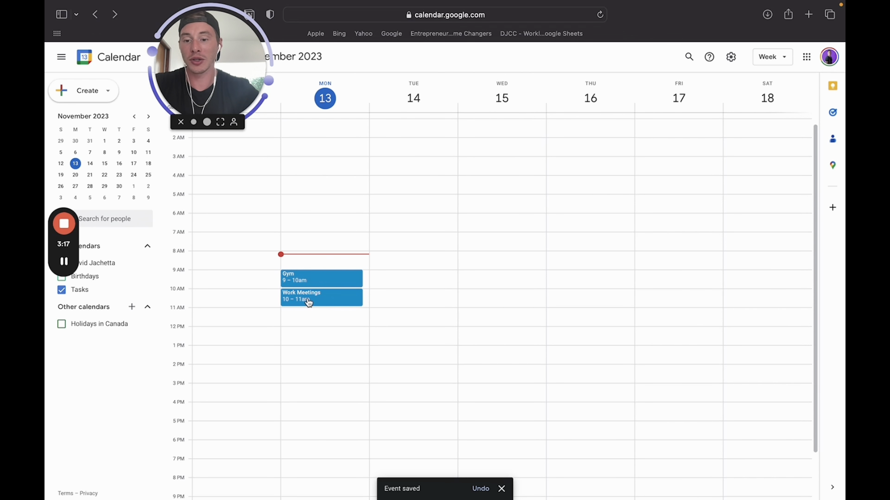
drag(309, 304, 321, 328)
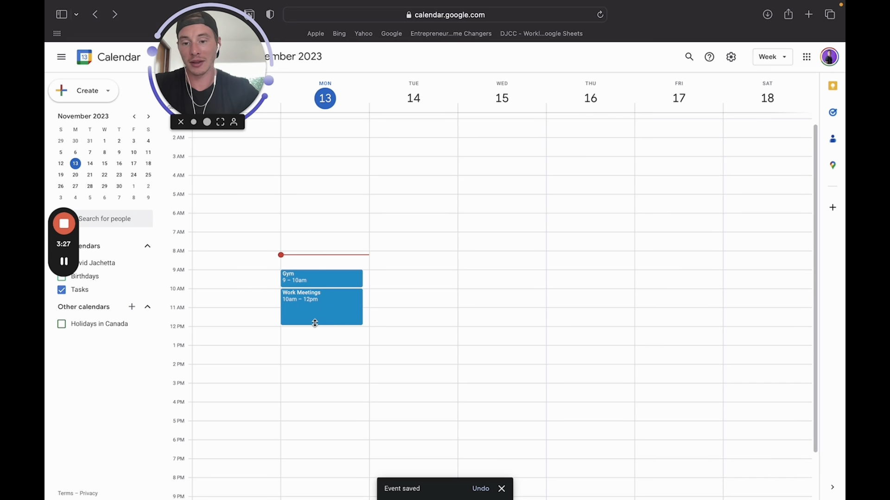
mouse_move(315, 323)
mouse_down()
mouse_move(318, 308)
mouse_move(317, 324)
mouse_up()
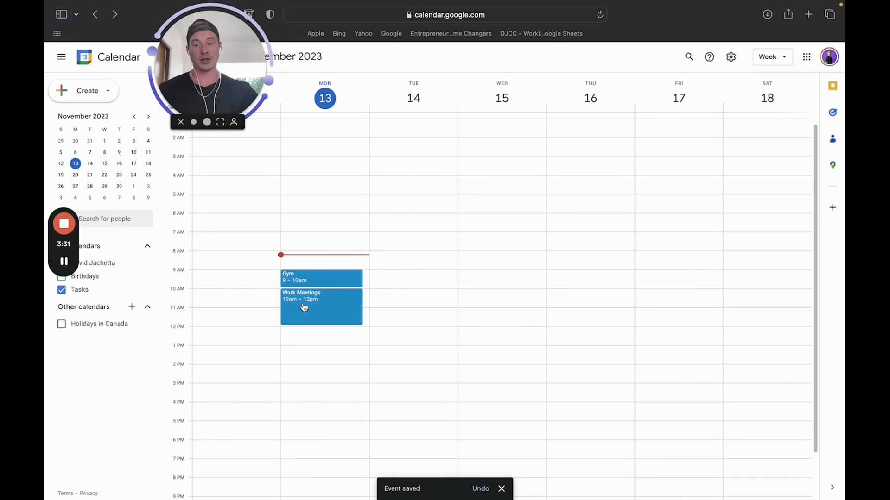
click(304, 308)
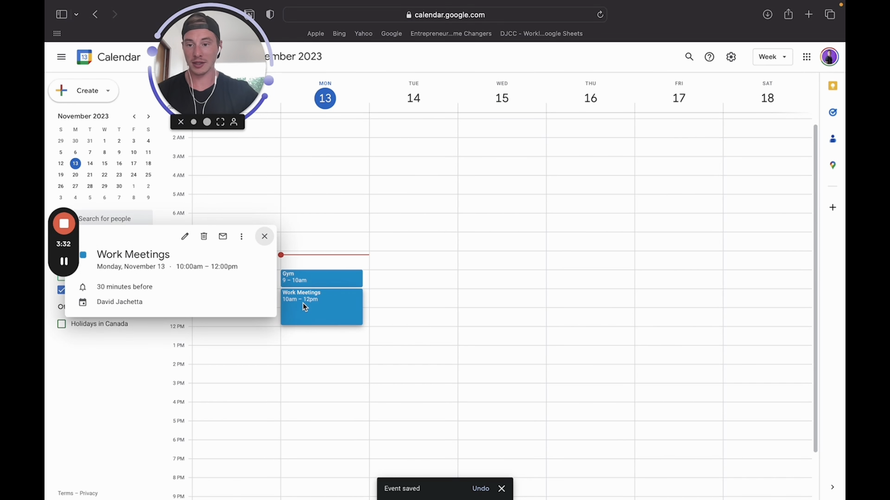
Move Work Meetings to Wednesday, November 15 in the full editor and save
click(184, 239)
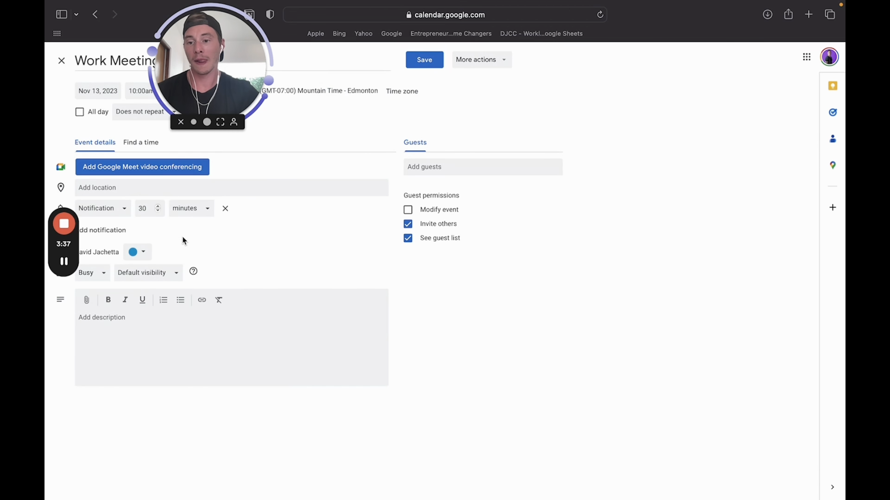
drag(488, 87, 676, 75)
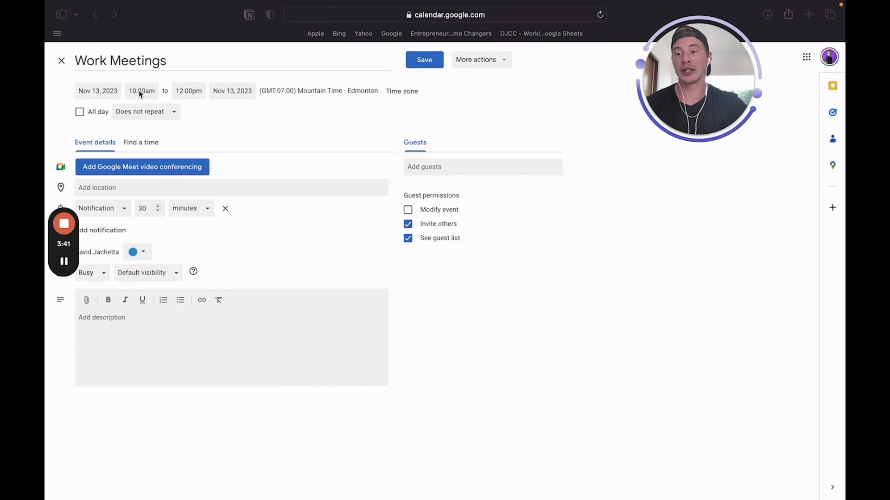
click(113, 95)
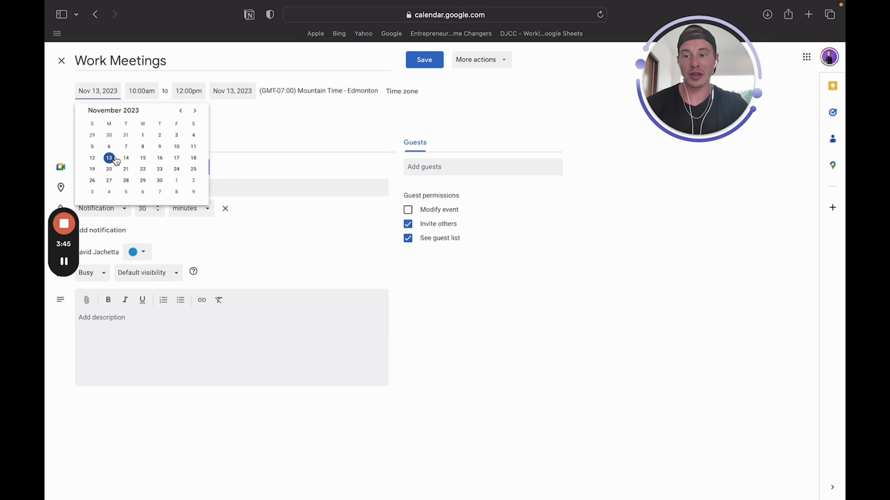
click(145, 159)
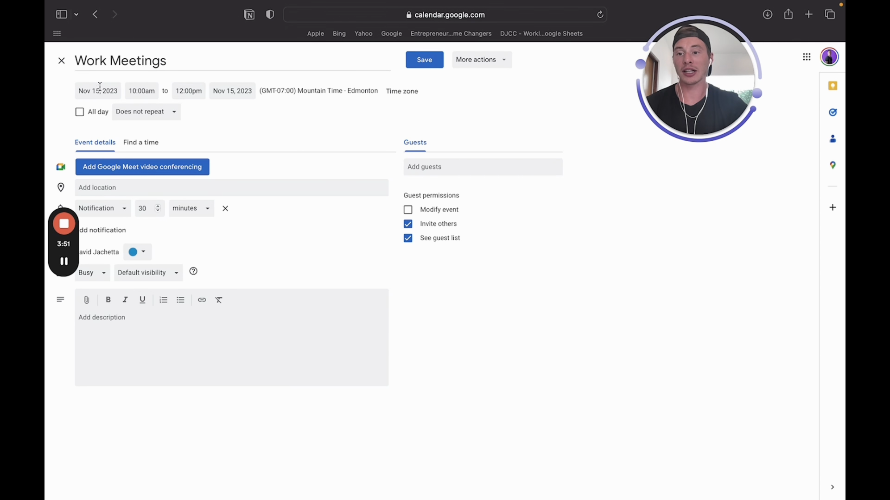
click(425, 60)
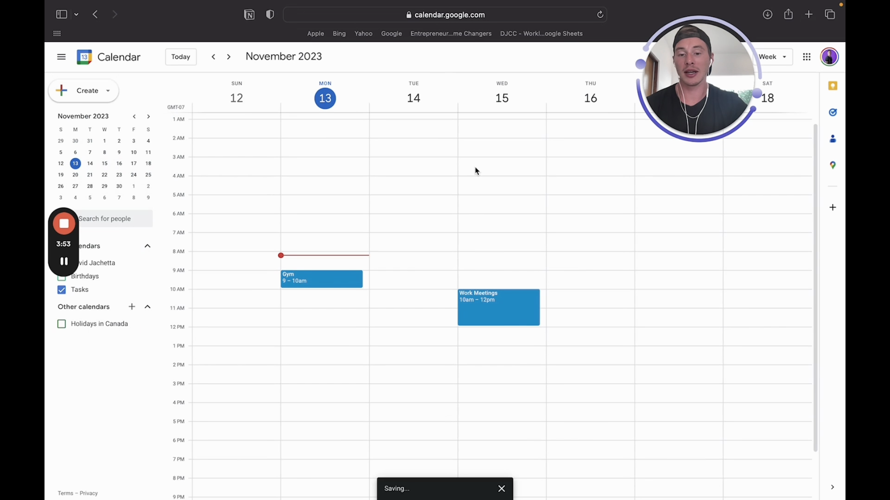
Change Work Meetings to run 9:30am–12:30pm and save the new times
click(508, 309)
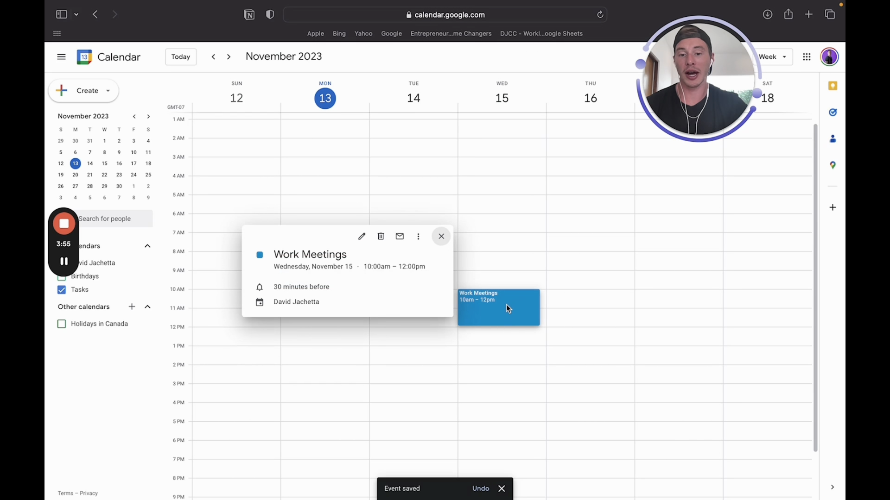
click(361, 236)
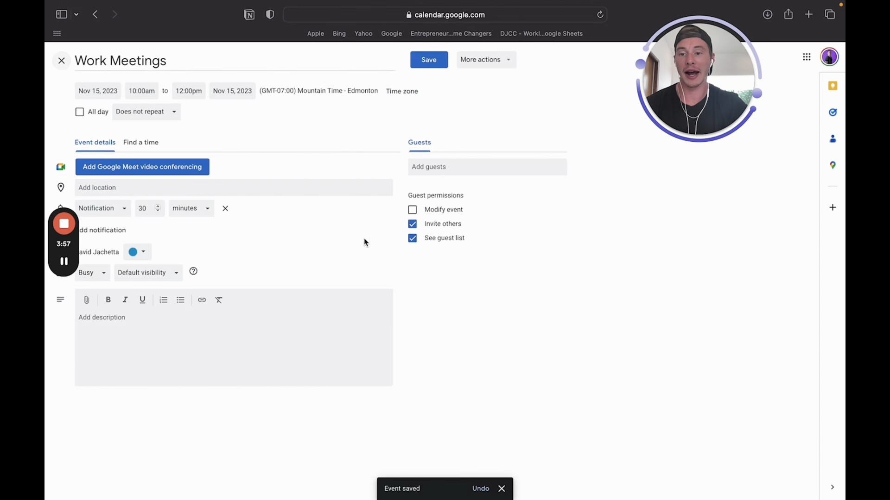
click(143, 89)
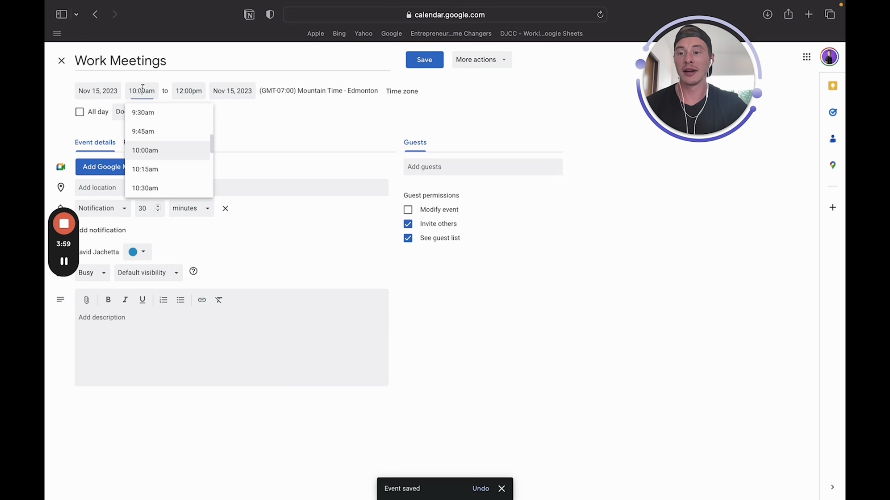
key(Up)
key(Up)
key(Return)
click(177, 89)
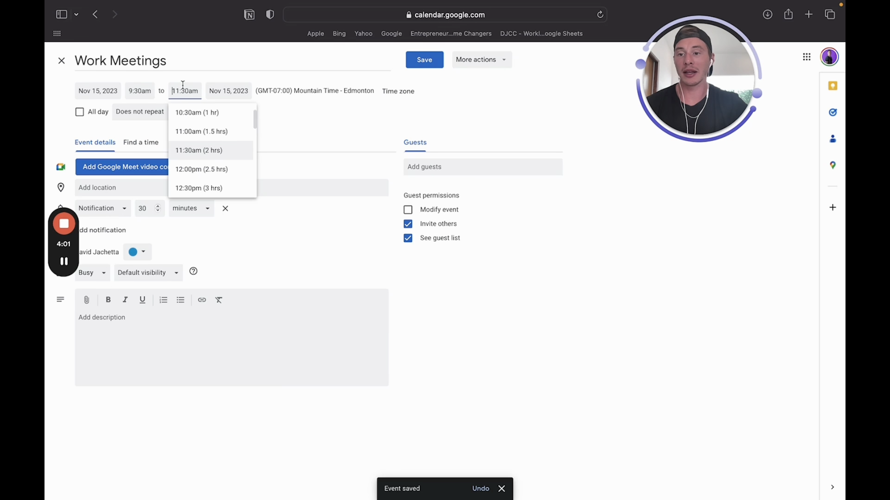
click(195, 189)
click(424, 59)
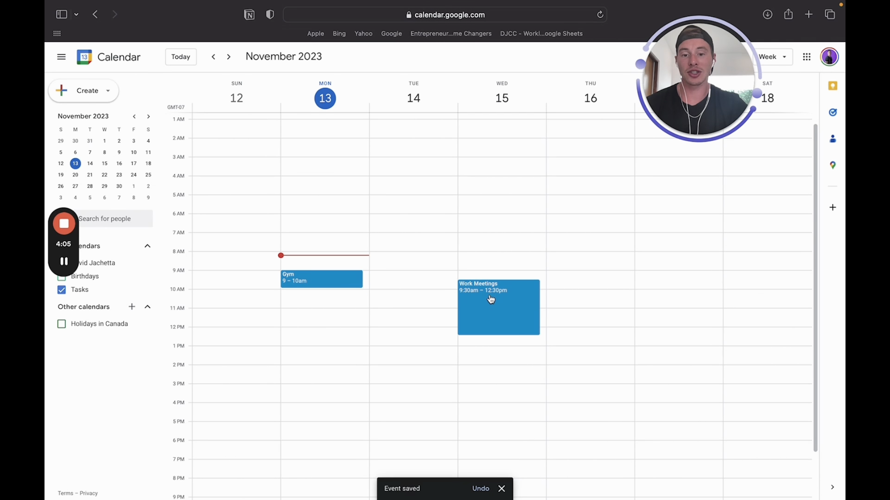
click(500, 311)
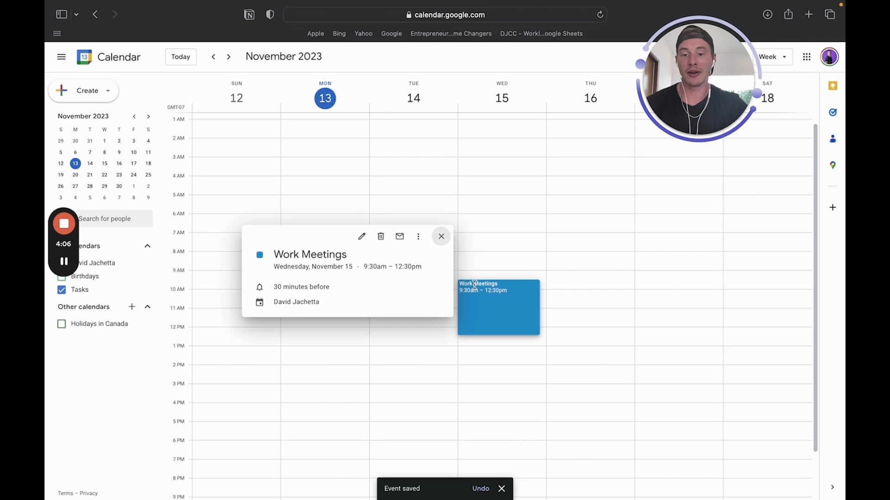
Save Work Meetings unchanged, then view the empty November 19–25 week
click(363, 241)
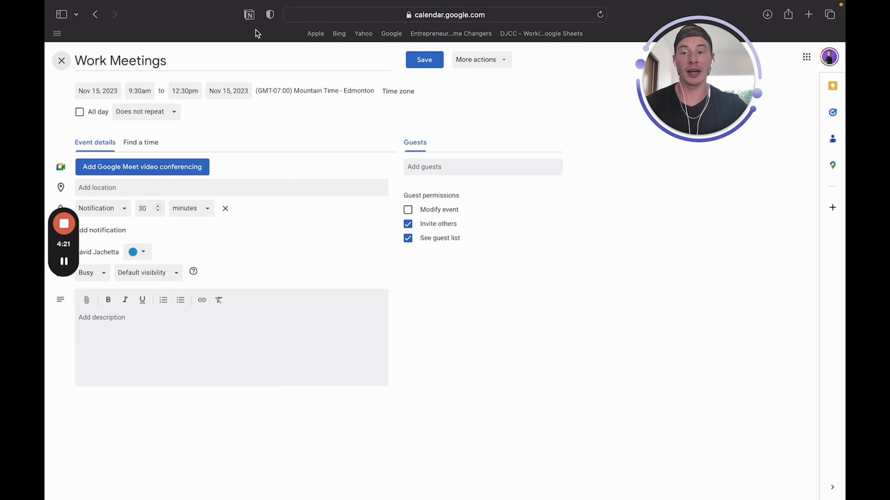
click(423, 61)
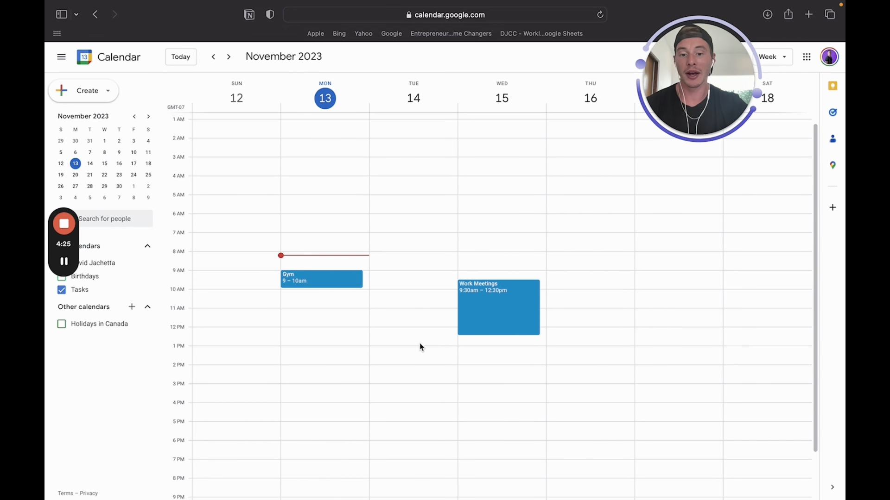
click(228, 57)
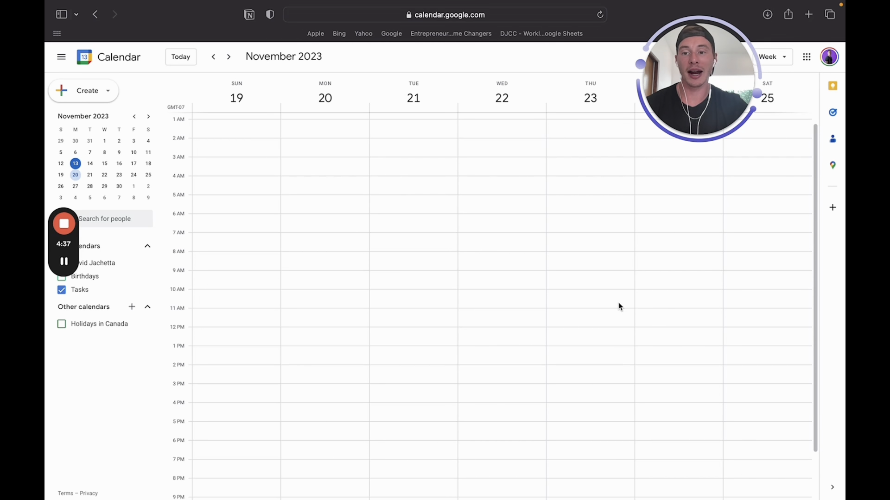
Back on the November 12 week, give Work Meetings a custom weekly repeat on Wednesday only
click(214, 60)
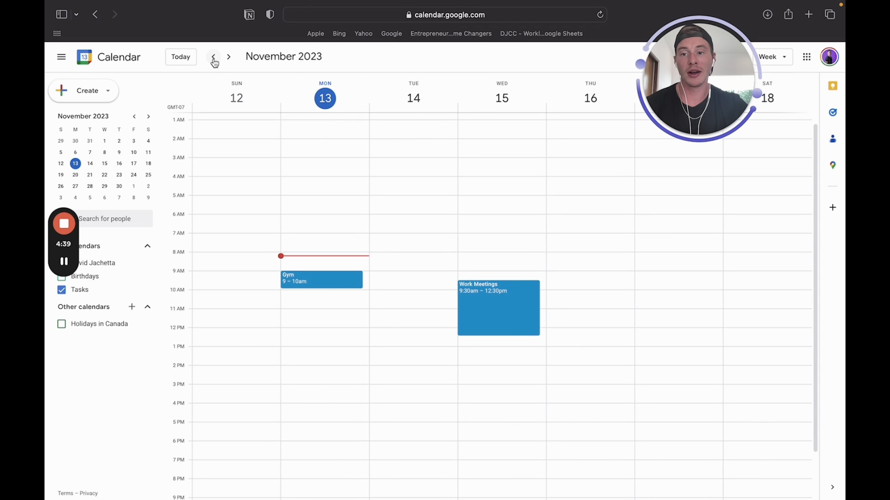
click(492, 305)
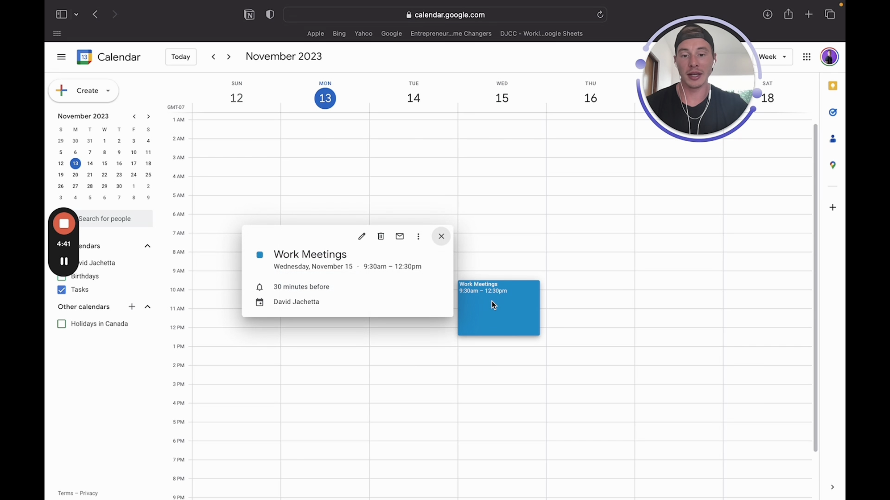
click(359, 236)
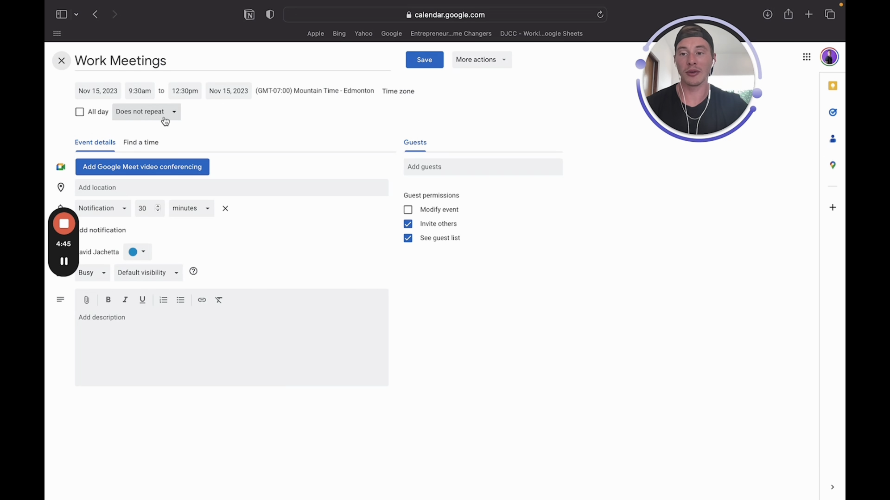
click(168, 119)
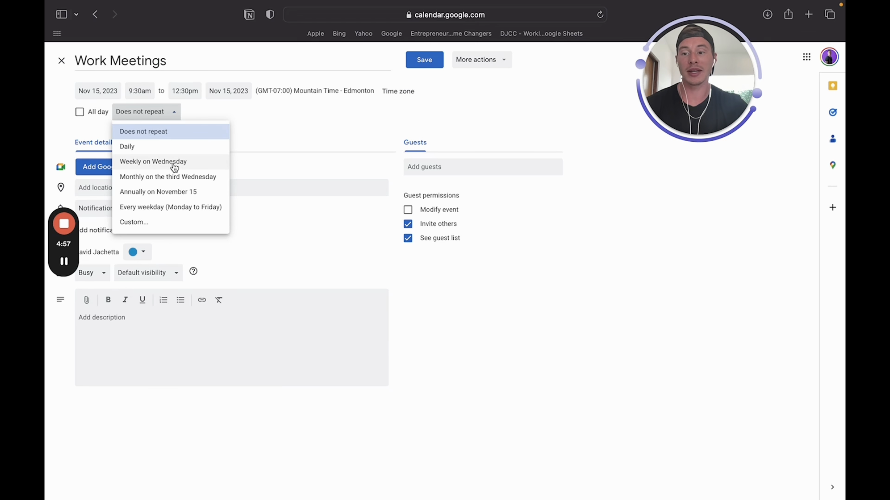
click(154, 224)
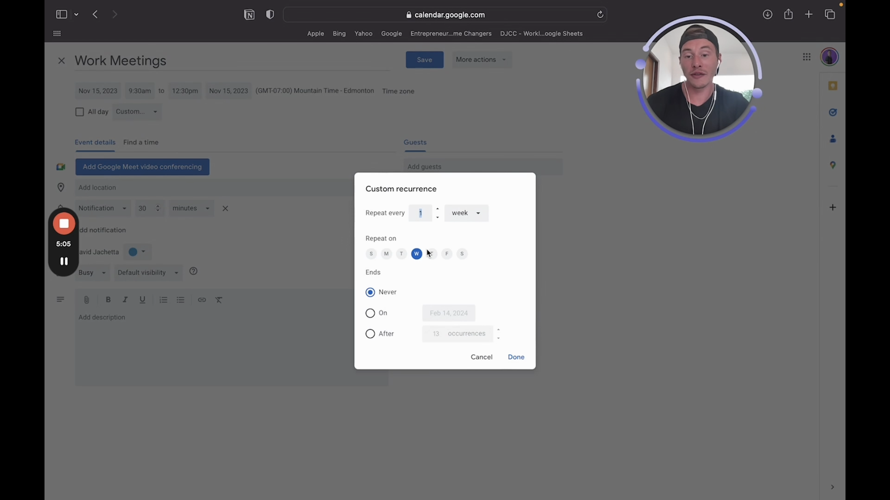
click(387, 255)
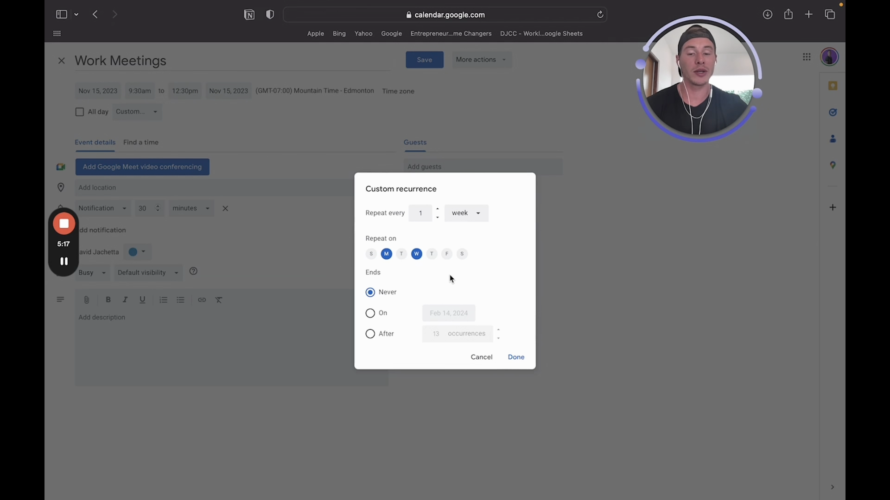
click(386, 254)
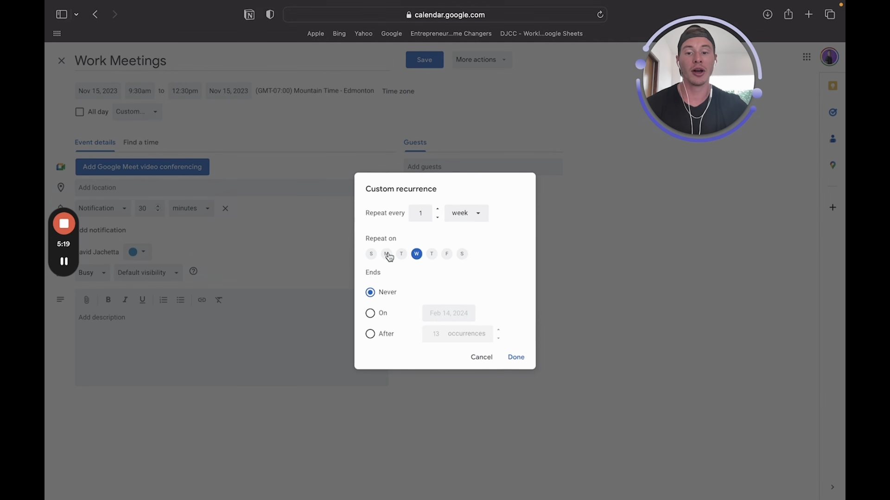
click(524, 362)
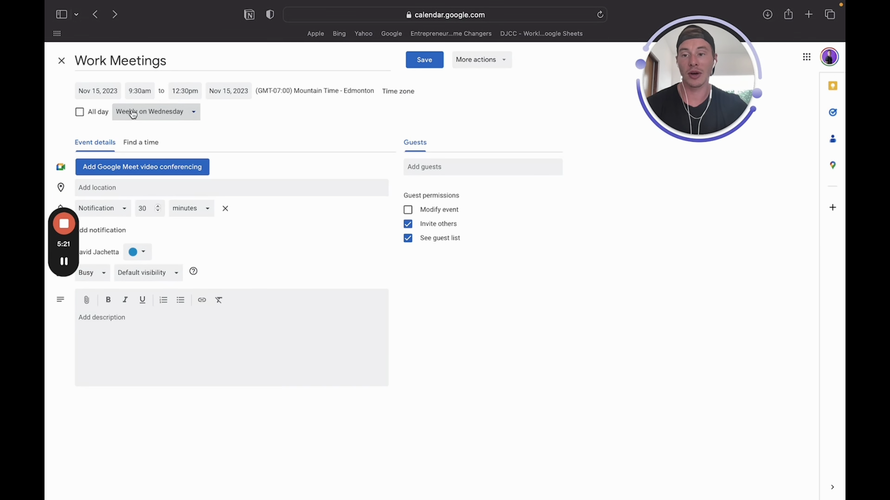
Switch Work Meetings to the preset 'Weekly on Wednesday' repeat and save it
click(174, 116)
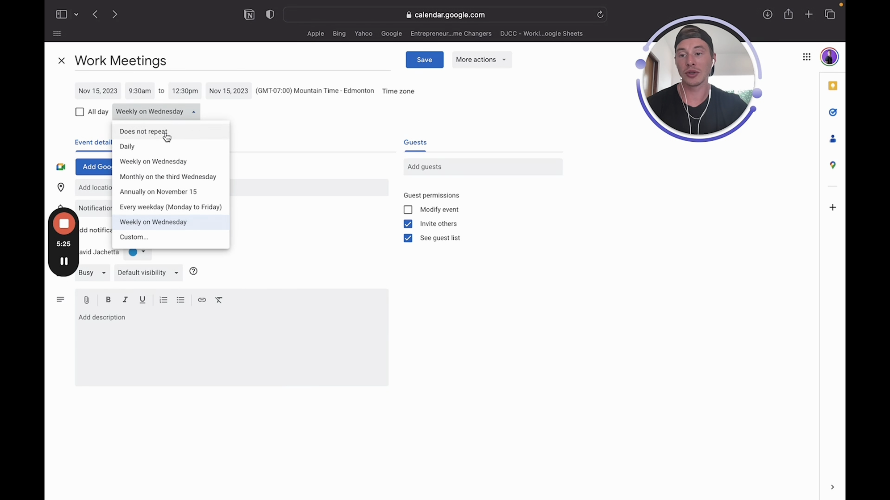
click(165, 133)
click(157, 114)
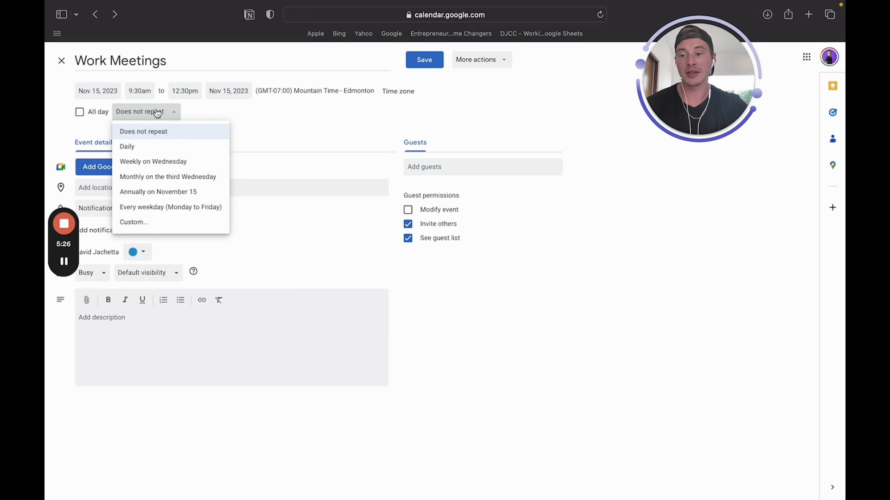
click(182, 166)
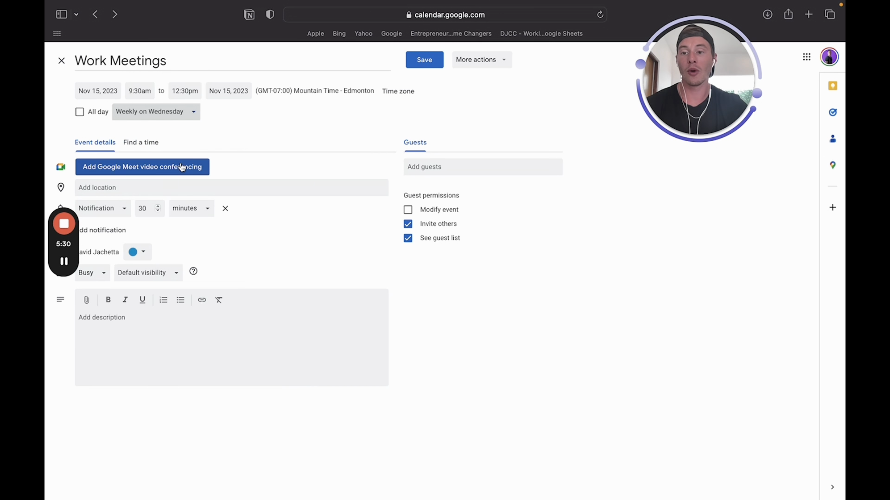
click(434, 68)
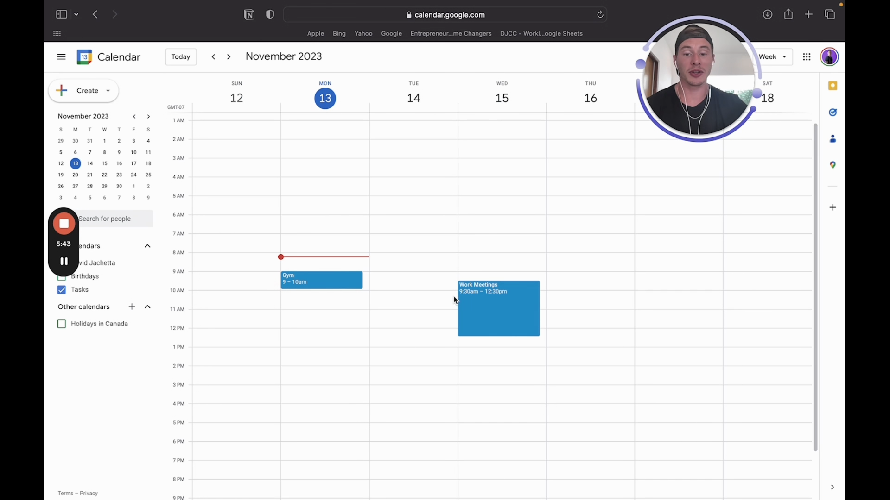
Leave Work Meetings in place and show Gym's Monday 9–10am details
mouse_move(487, 302)
mouse_down()
mouse_move(488, 310)
mouse_move(488, 302)
mouse_up()
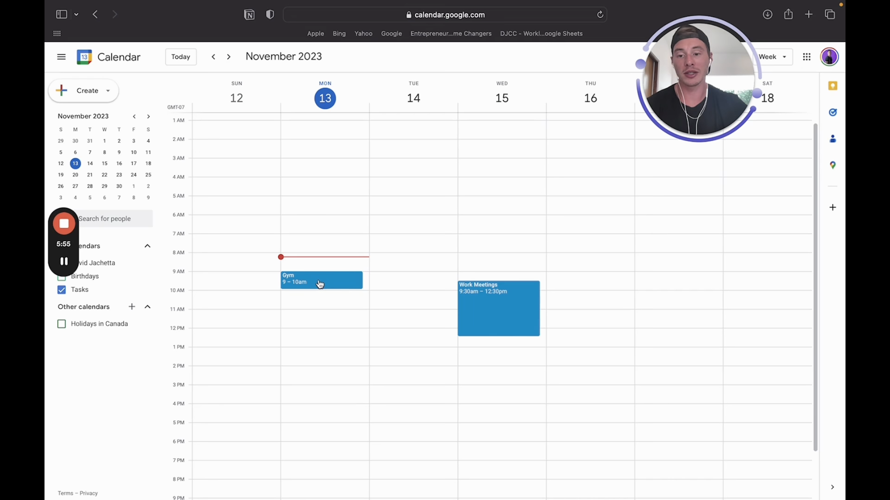
click(320, 284)
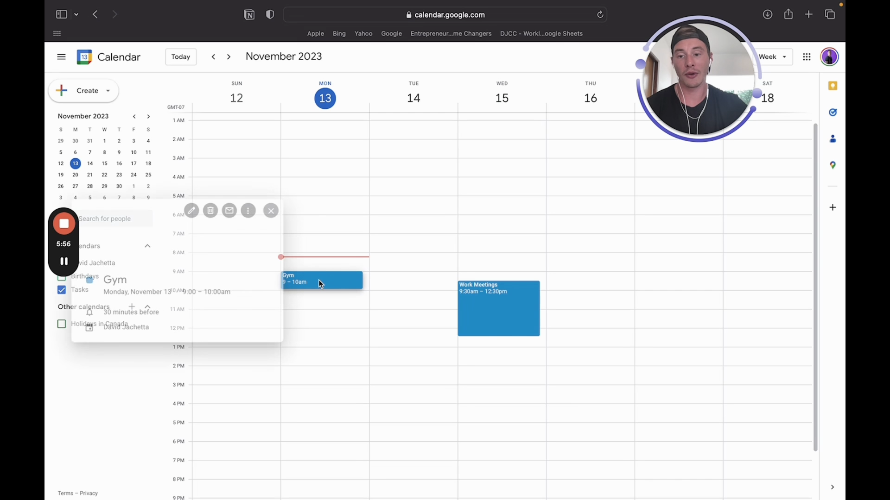
Set Gym to a custom weekly repeat on Monday through Saturday
click(185, 212)
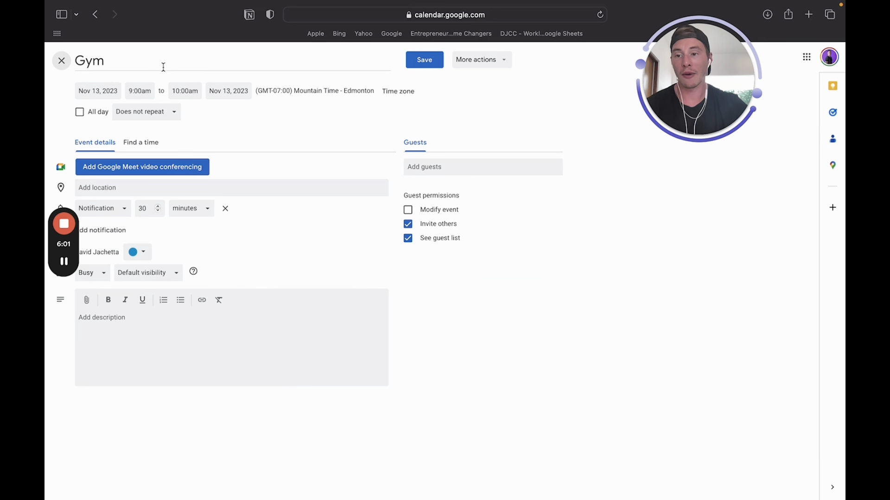
click(175, 116)
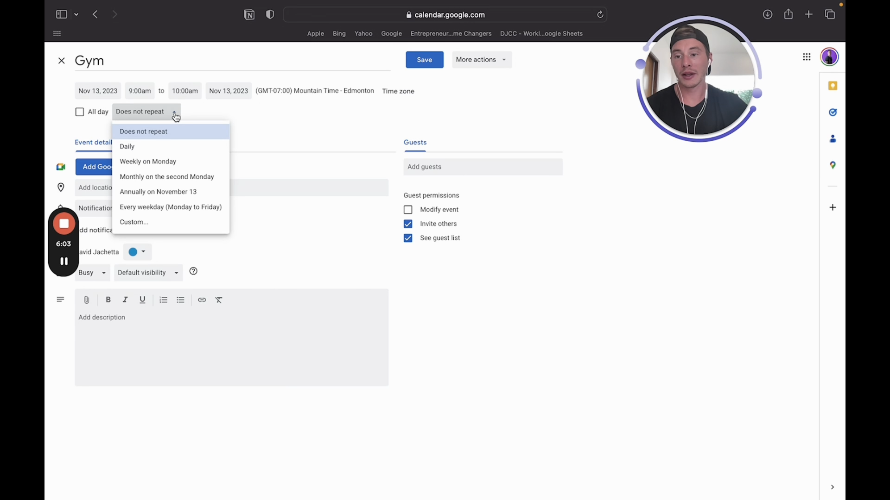
click(155, 223)
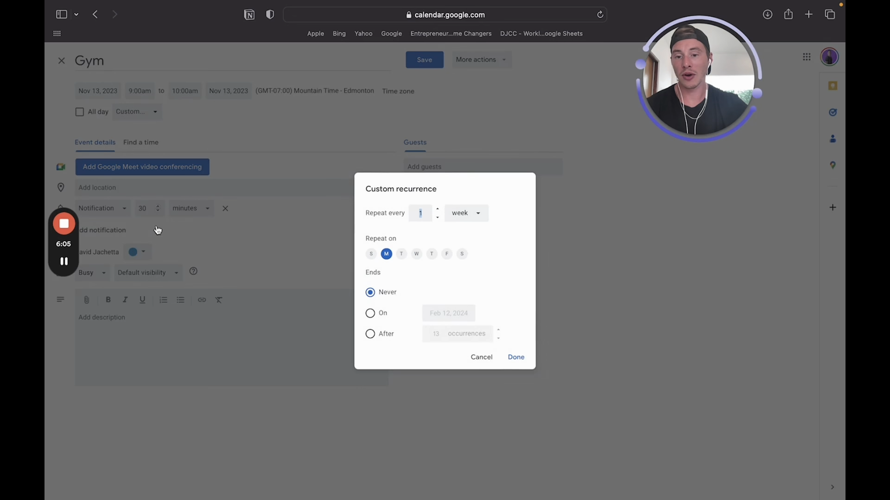
click(403, 258)
click(417, 257)
click(432, 256)
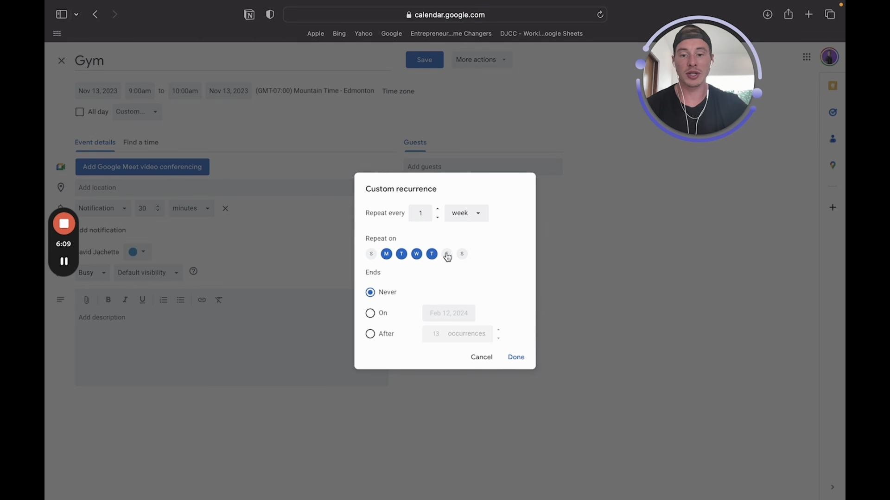
click(448, 255)
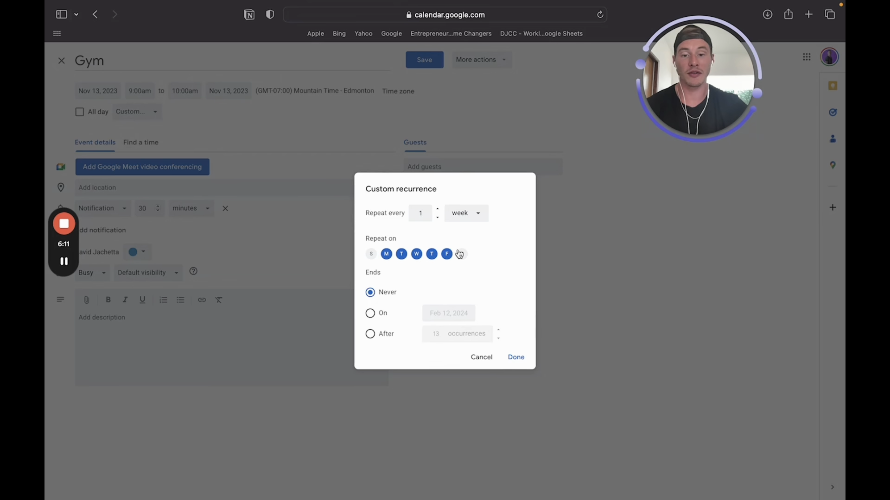
click(463, 255)
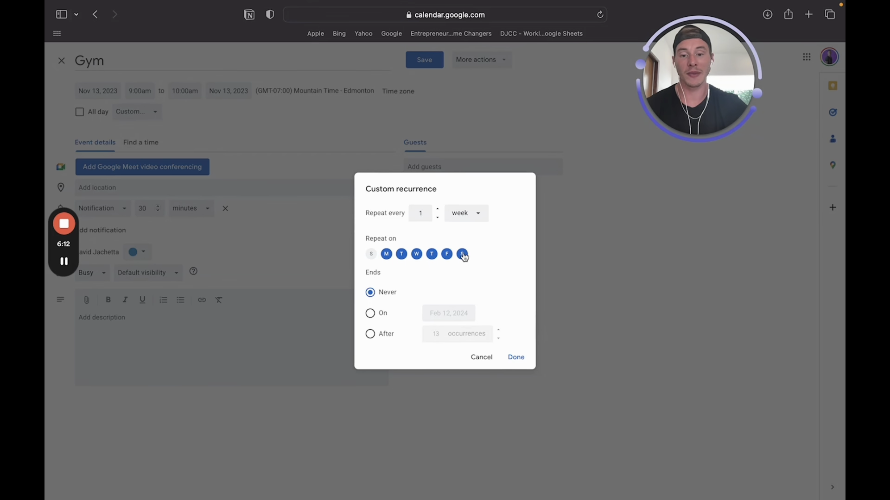
click(518, 360)
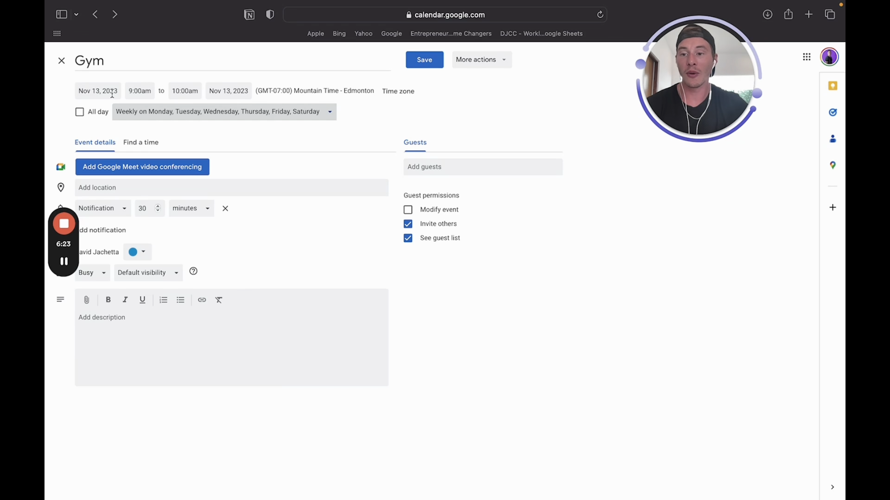
Color the Gym event Banana yellow and save it
click(137, 253)
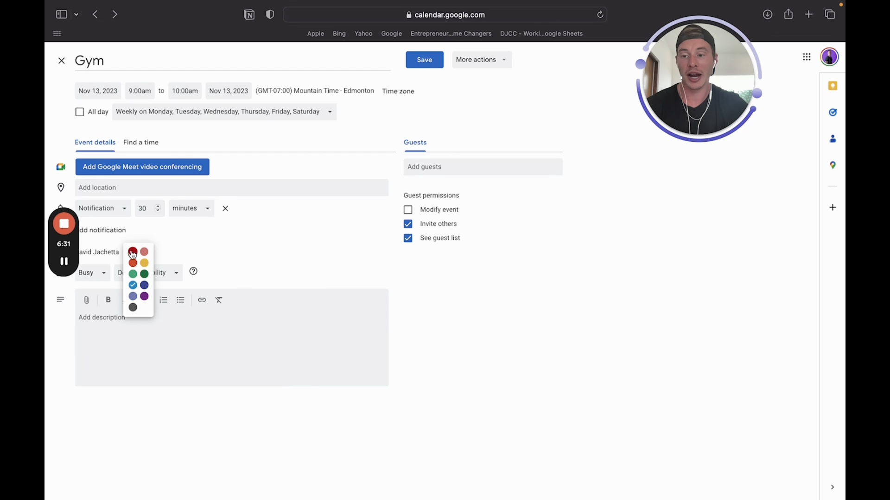
click(144, 262)
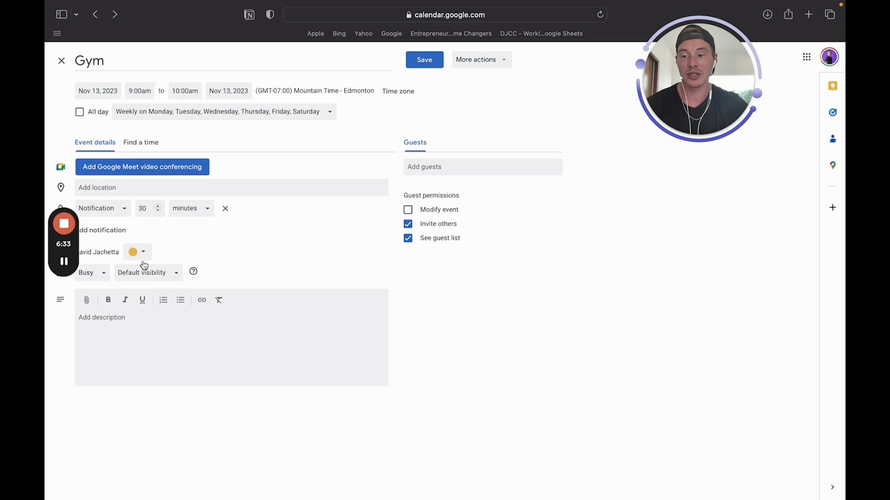
click(421, 67)
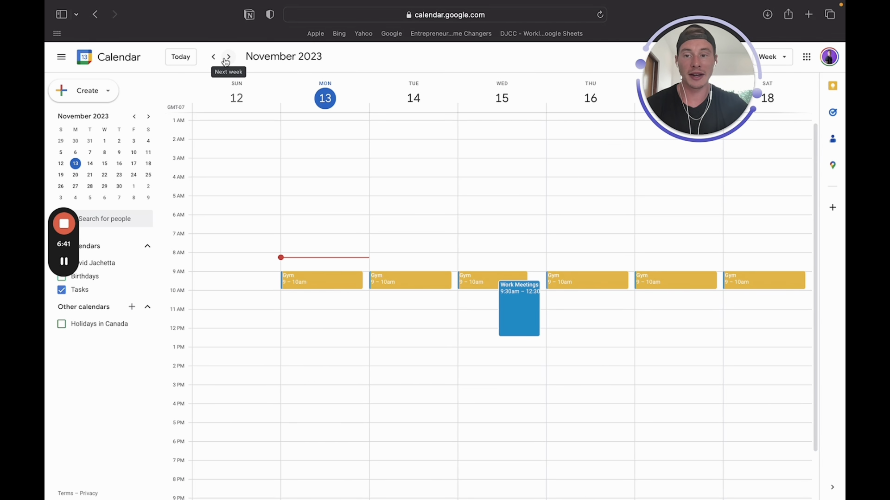
click(228, 57)
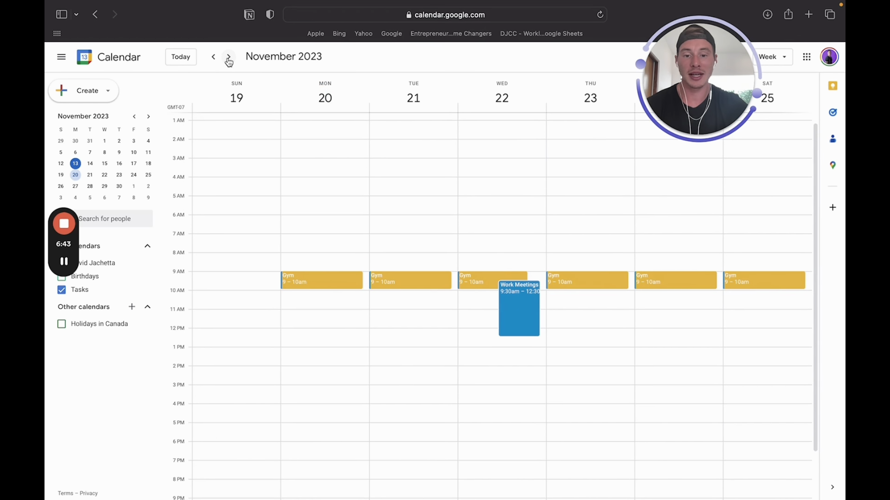
click(228, 57)
click(213, 57)
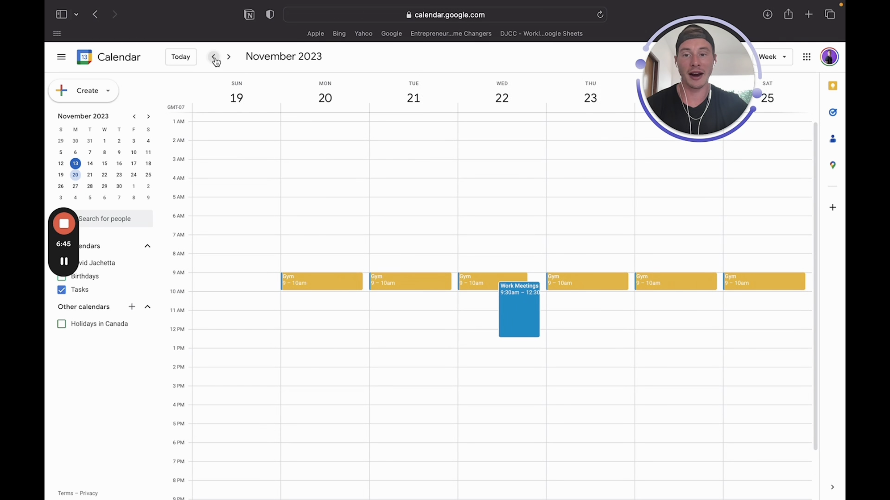
click(213, 57)
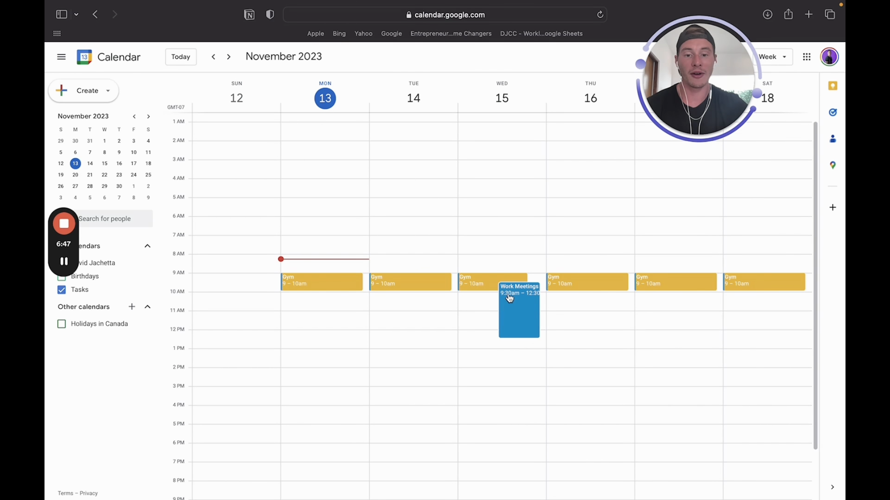
drag(511, 297, 510, 293)
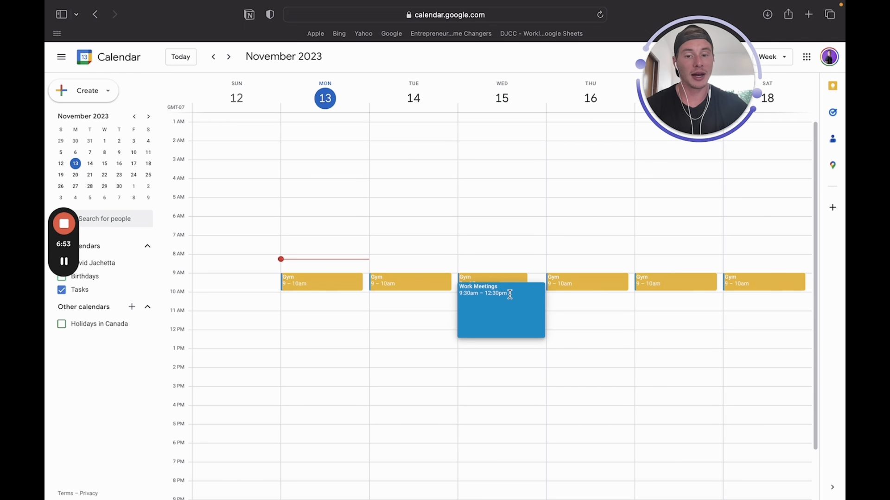
mouse_move(510, 296)
mouse_down()
mouse_move(508, 306)
mouse_move(500, 297)
mouse_up()
click(500, 296)
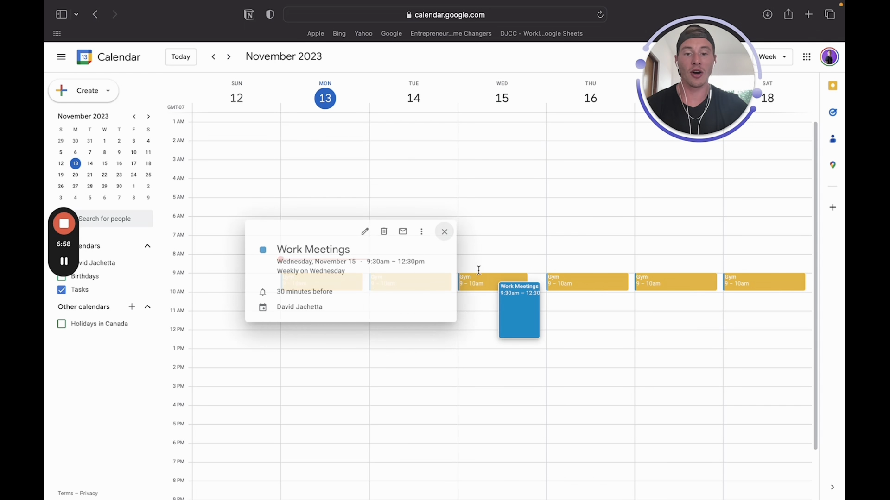
click(362, 232)
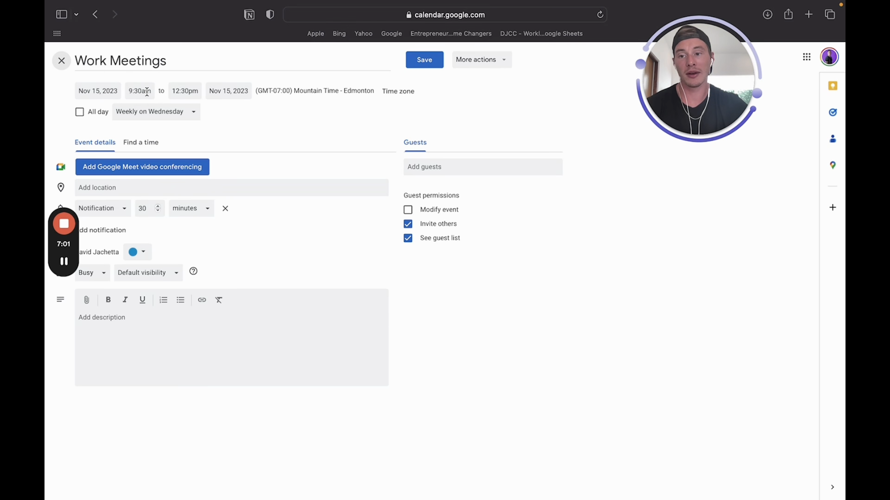
click(144, 91)
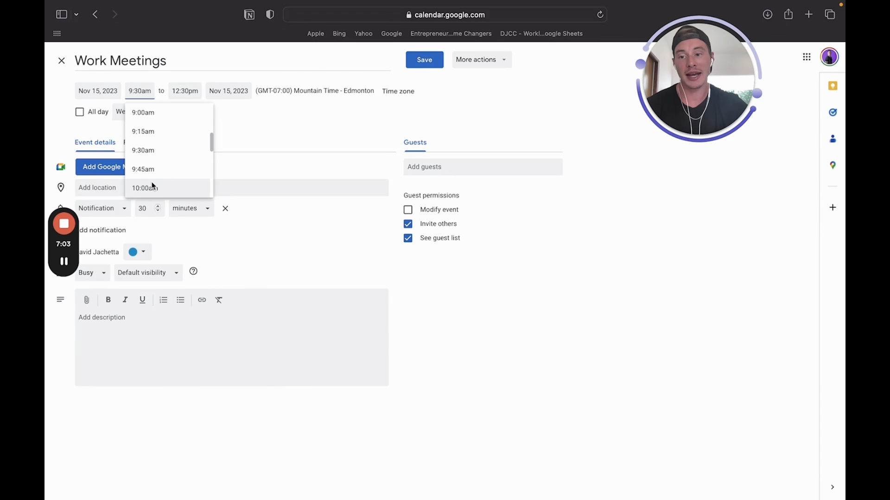
click(59, 63)
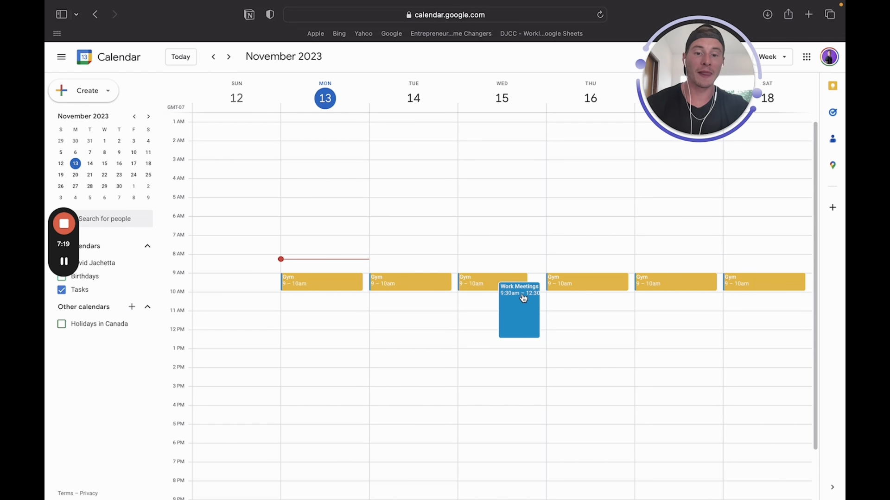
drag(523, 297, 517, 313)
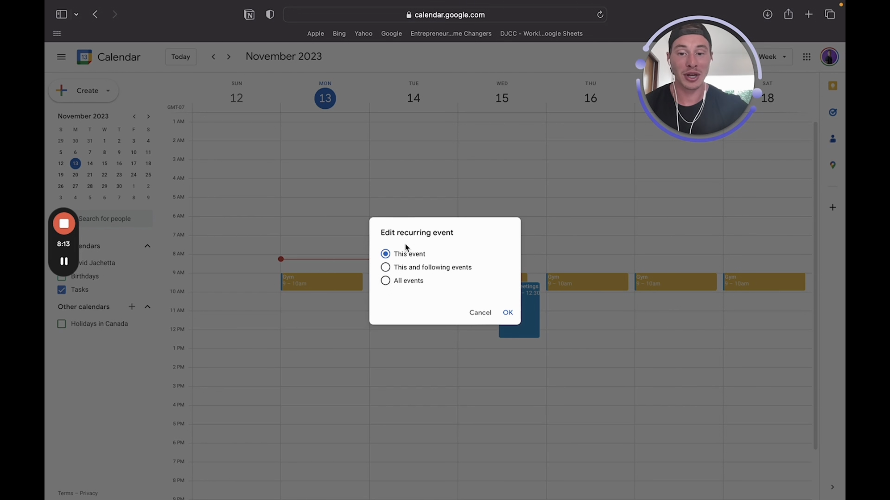
Apply Work Meetings' 10:30am move to this and following events, checking next week
click(389, 271)
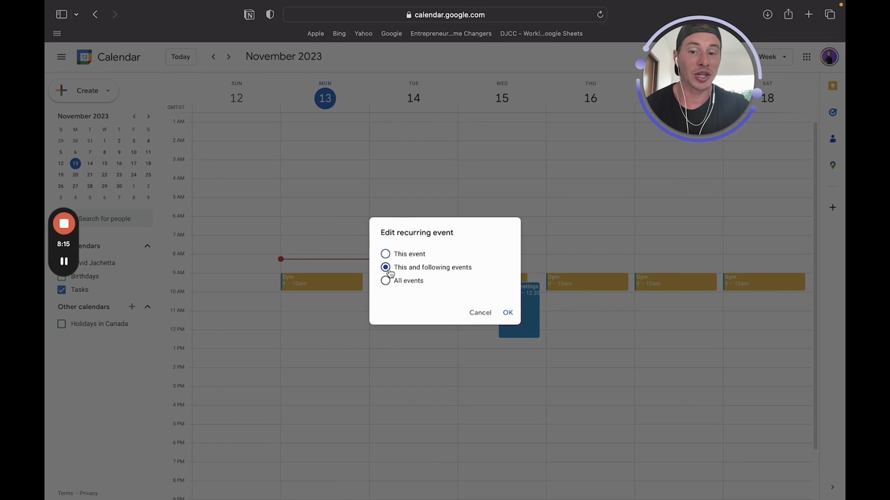
click(506, 311)
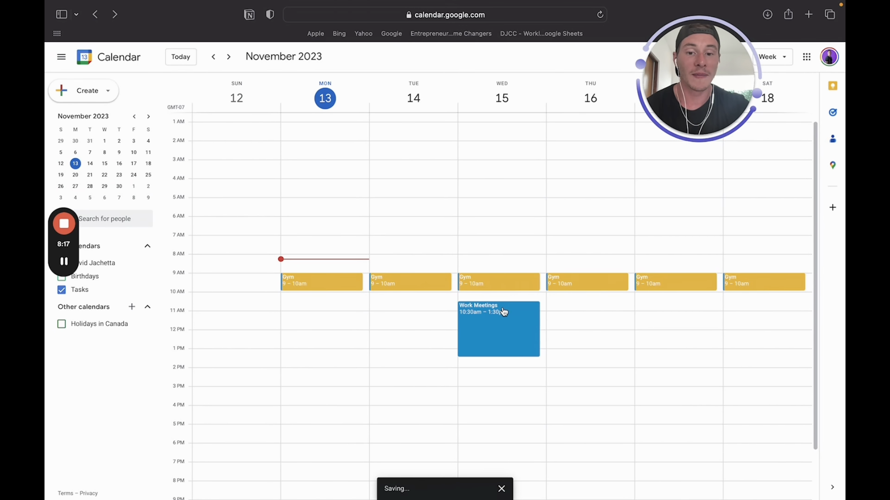
click(228, 57)
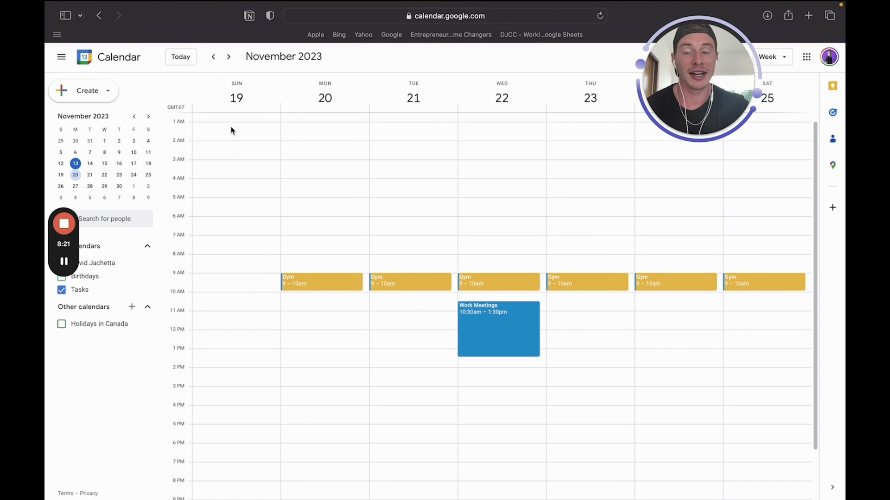
Back on the November 12 week, drag out a new event on Monday 1–3 PM
click(213, 65)
scroll(382, 227, down, 1)
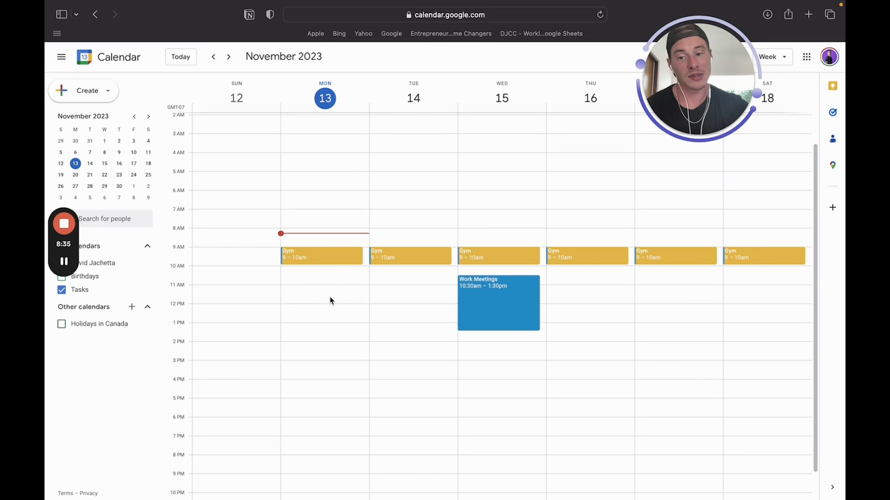
drag(306, 330, 299, 358)
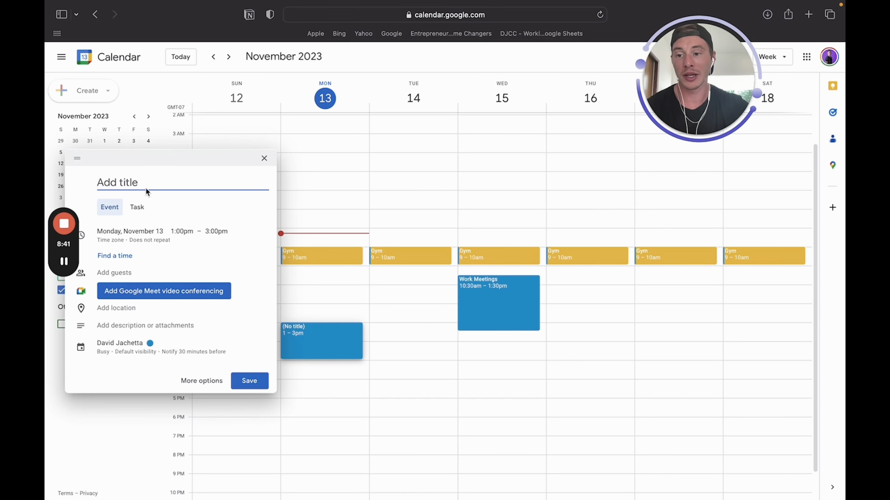
Title the new event 'Grocery Shopping' and make it repeat weekly on Monday
text(Gr)
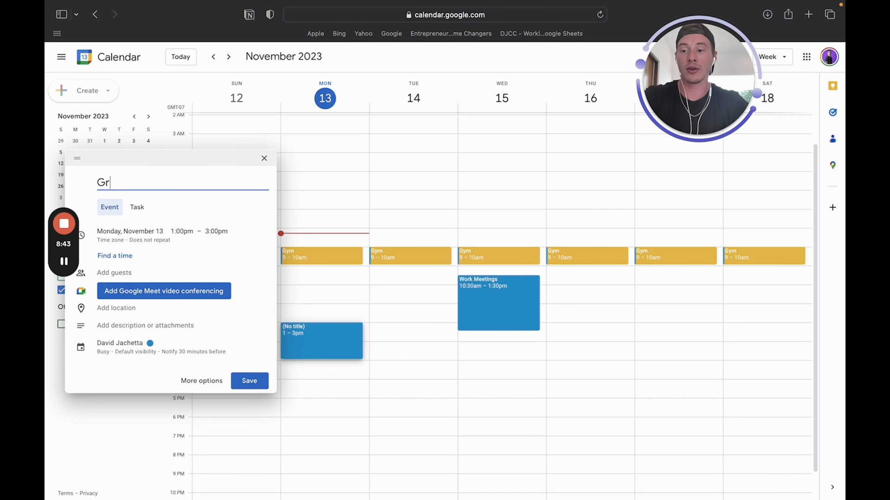
text(ocer)
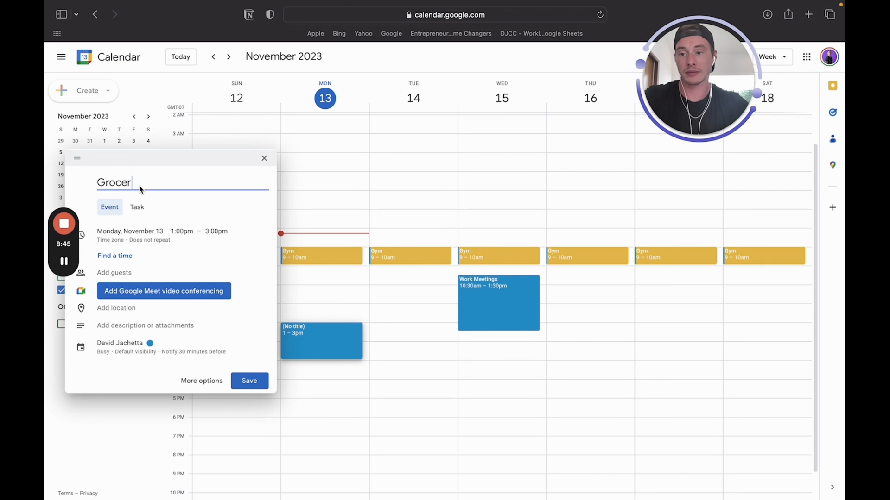
text(y Shopping)
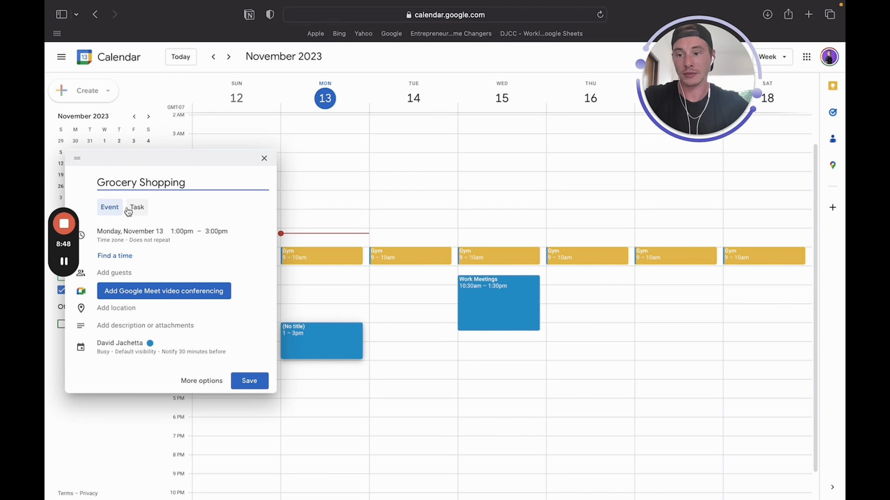
click(158, 247)
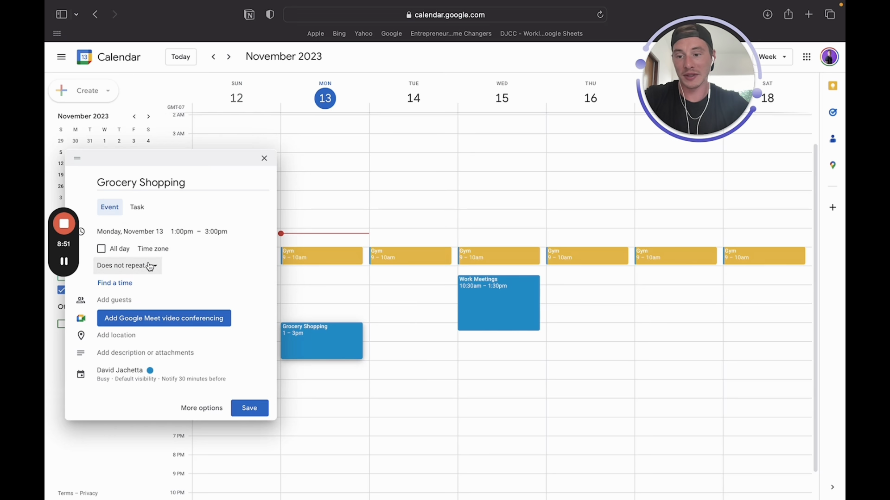
click(145, 270)
click(141, 314)
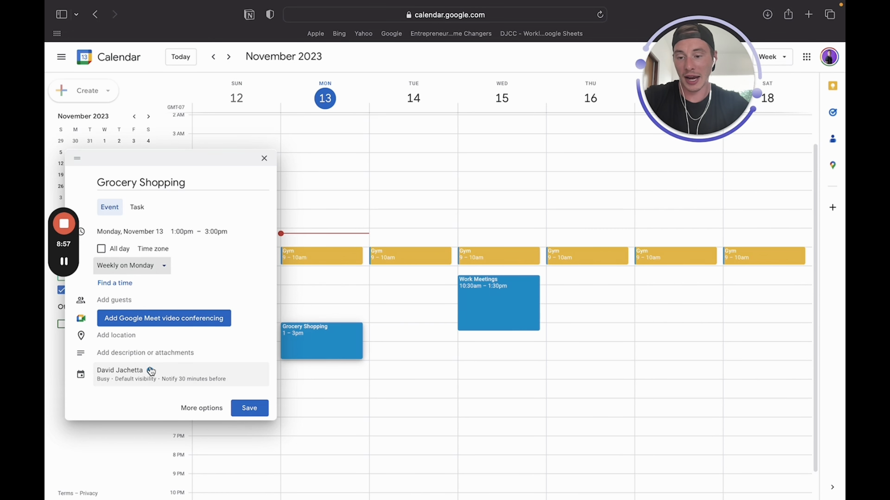
Color Grocery Shopping Basil green, save it, and confirm it recurs on November 20
click(152, 378)
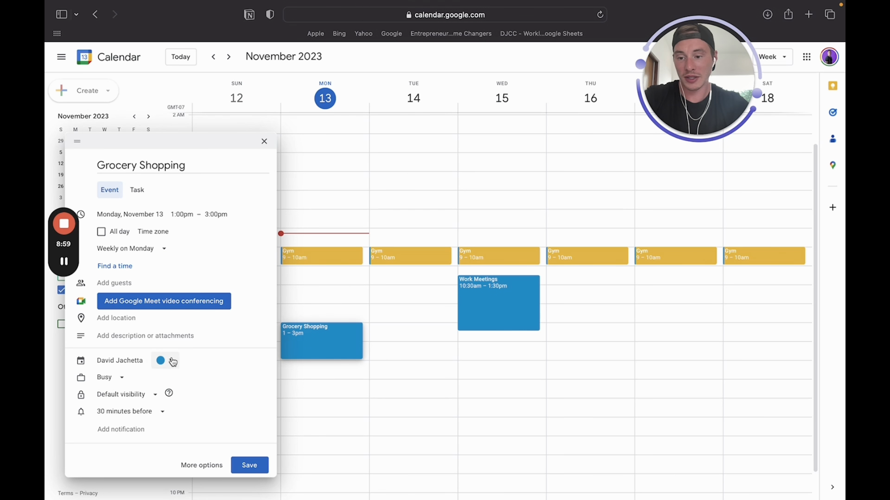
click(172, 361)
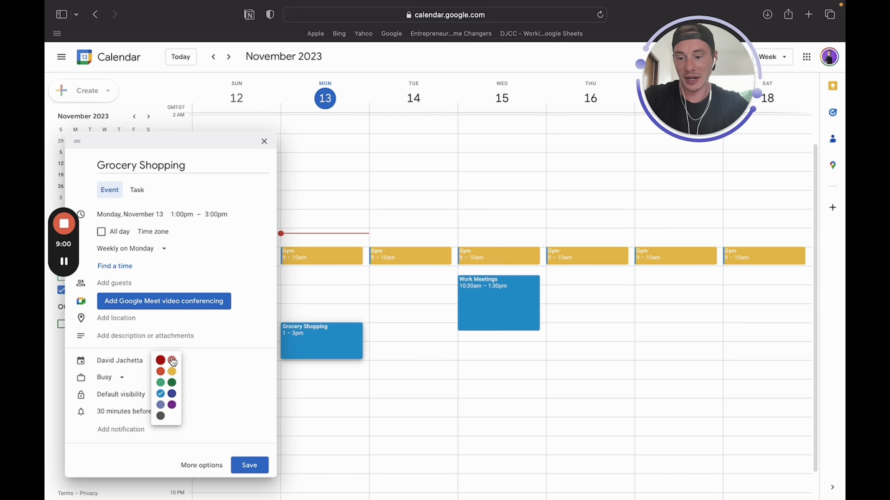
click(172, 383)
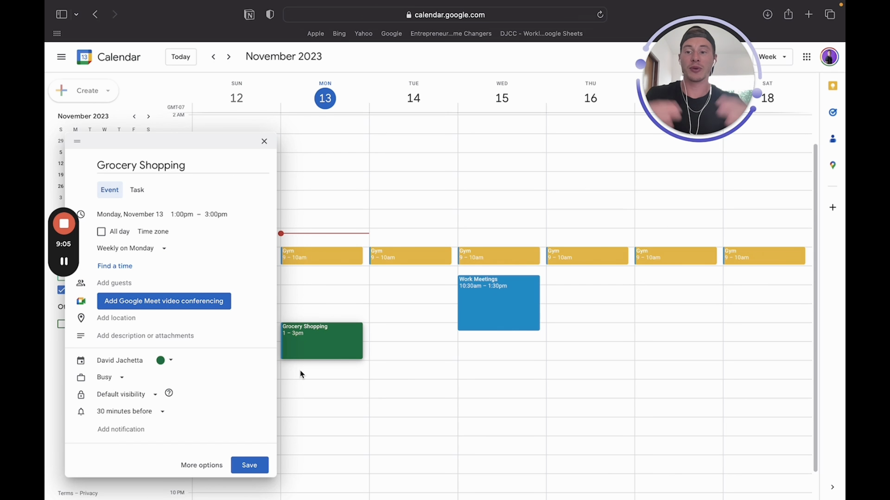
click(262, 466)
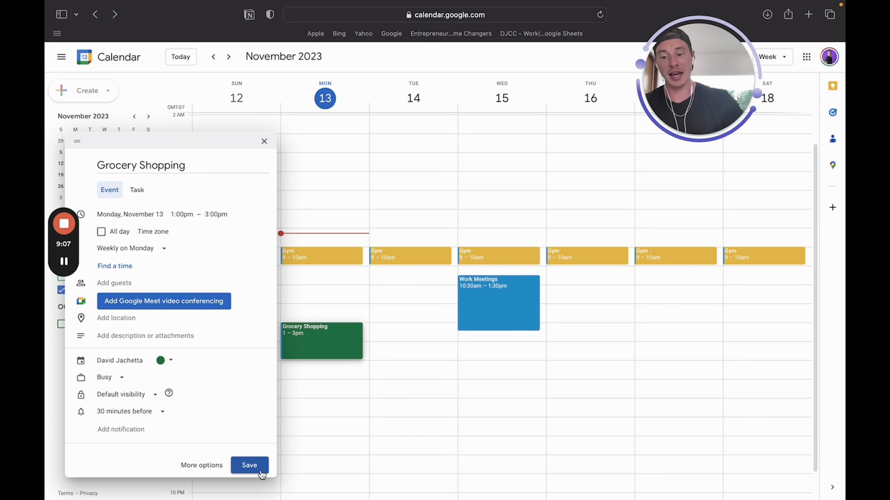
click(225, 56)
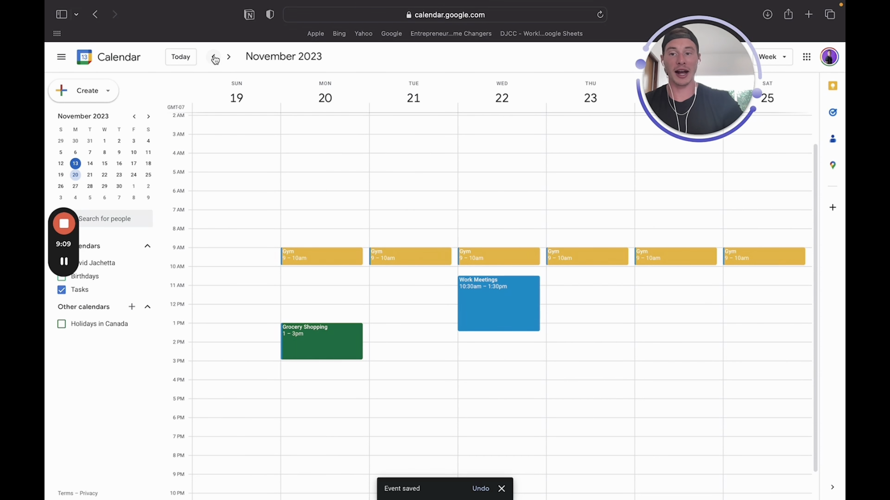
Return to November 12–18 and show Grocery Shopping's Monday 1–3pm weekly details
click(213, 57)
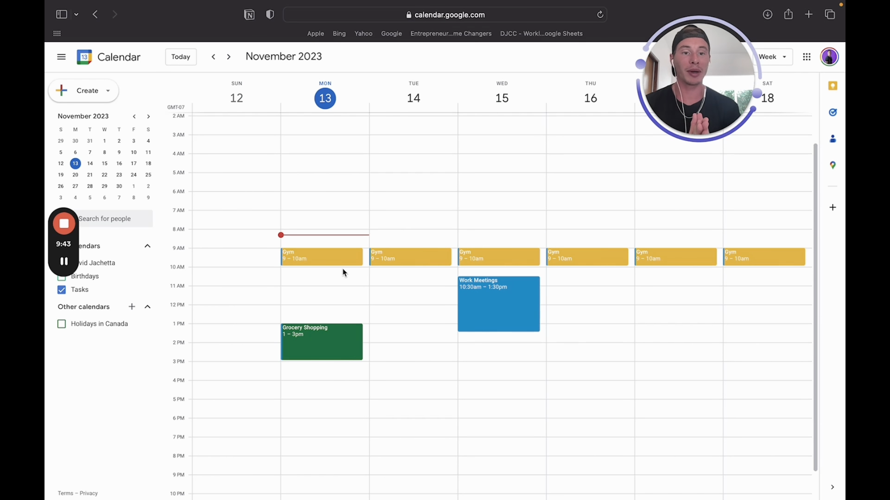
click(330, 346)
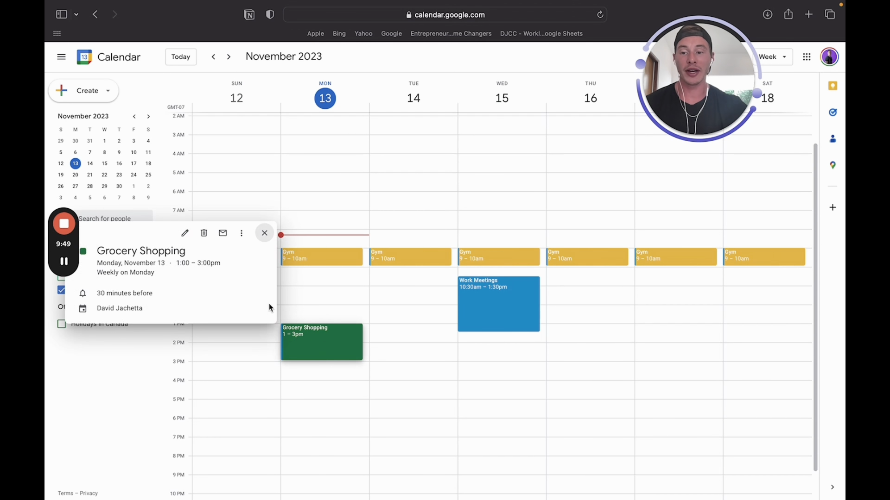
Open Grocery Shopping's full editor and keep its 30-minute reminder as a notification
click(184, 232)
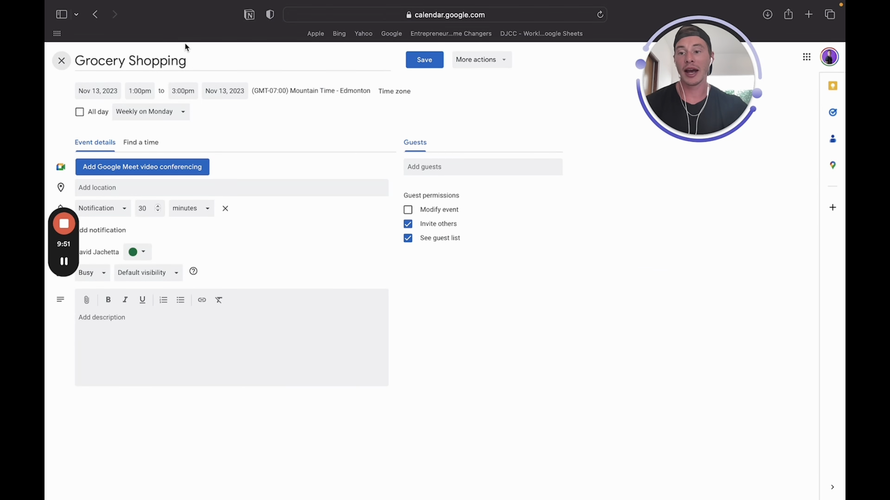
mouse_move(64, 248)
drag(62, 244, 59, 301)
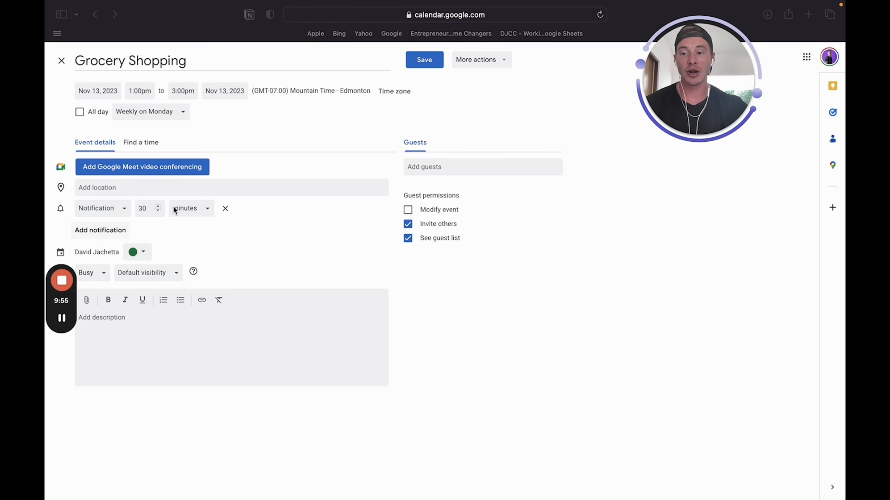
click(124, 207)
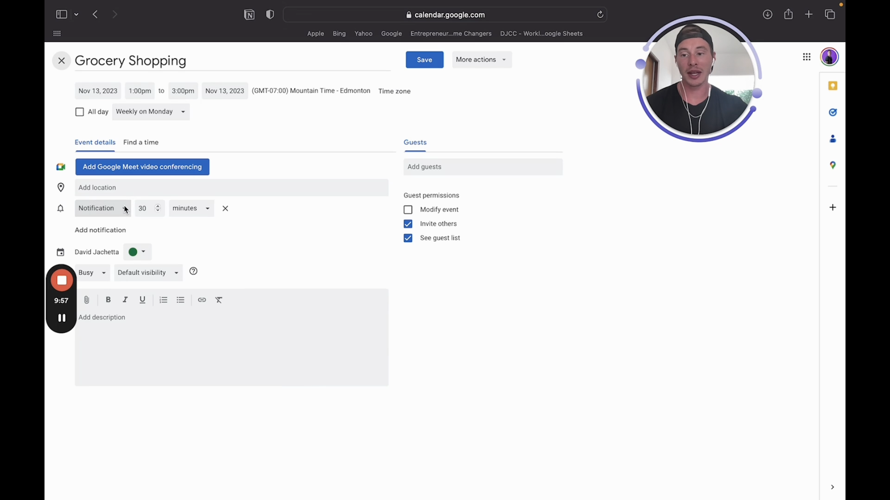
click(124, 207)
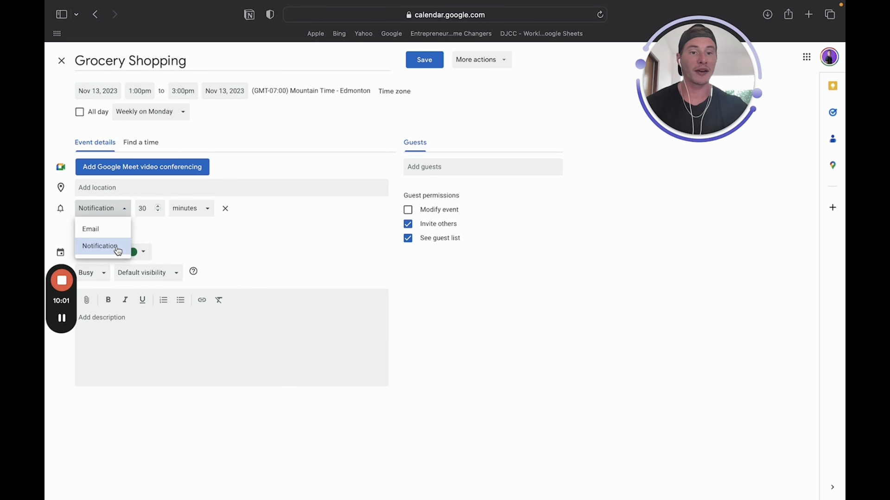
click(208, 238)
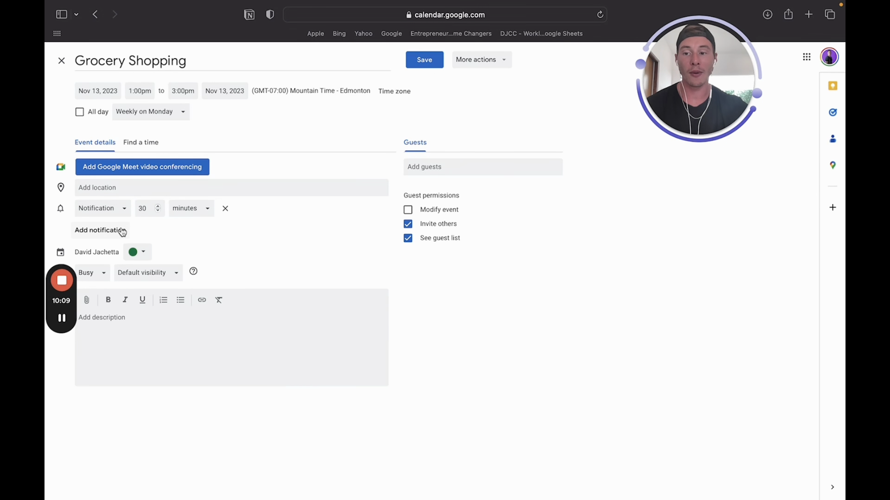
Add 10-hour and 10-day reminders, remove both, and save the recurring event
click(102, 232)
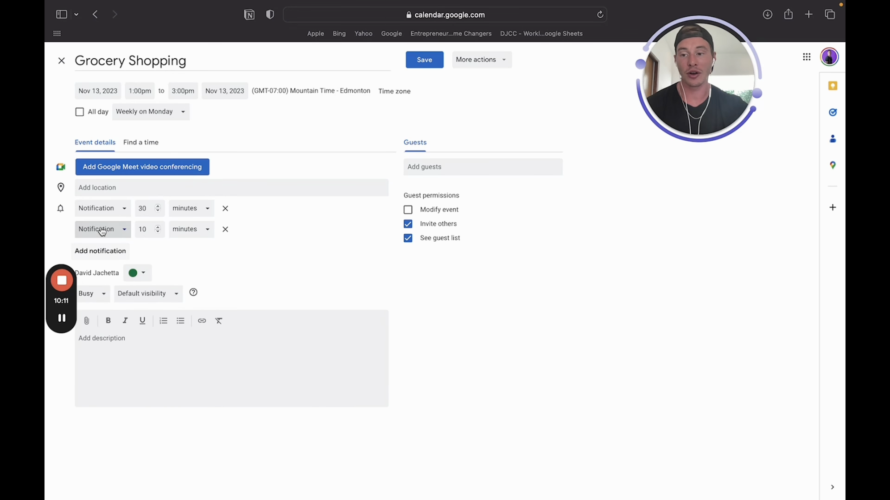
click(181, 230)
click(188, 267)
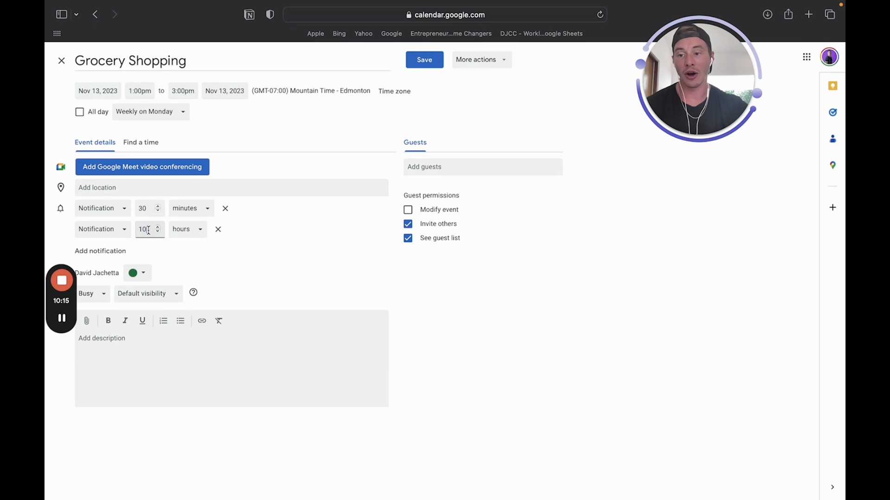
click(116, 252)
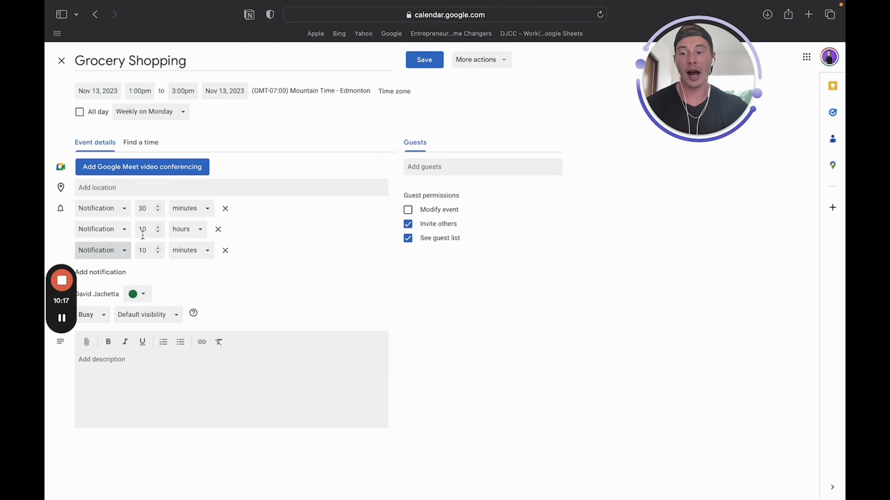
click(148, 250)
click(170, 255)
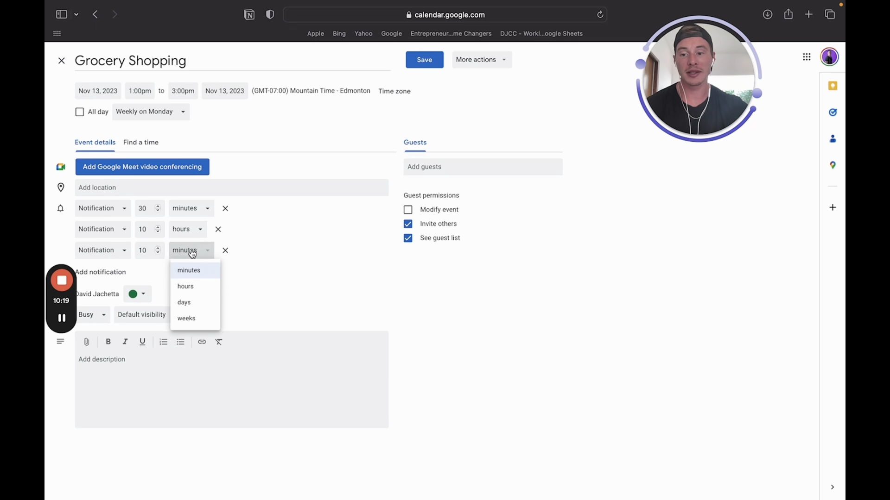
click(191, 306)
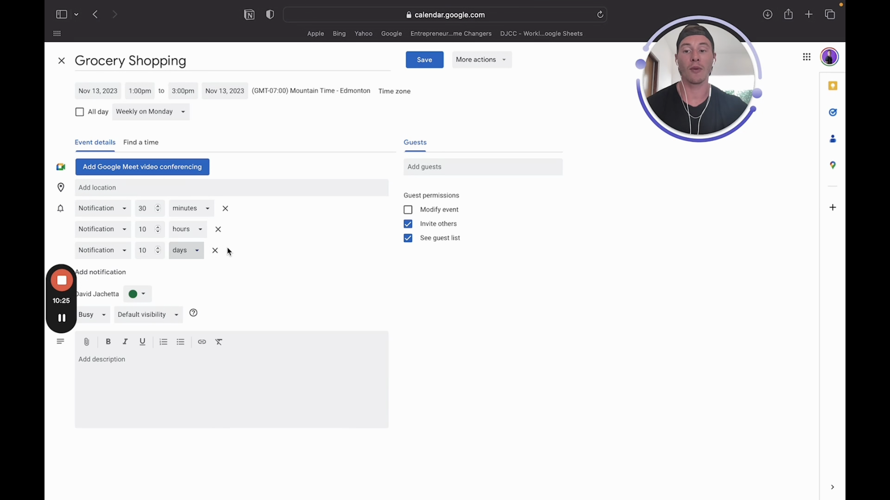
click(117, 252)
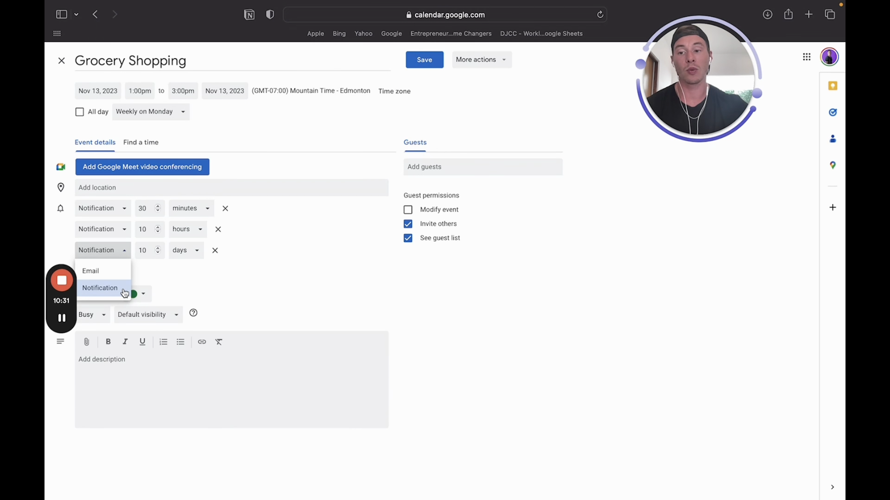
click(191, 286)
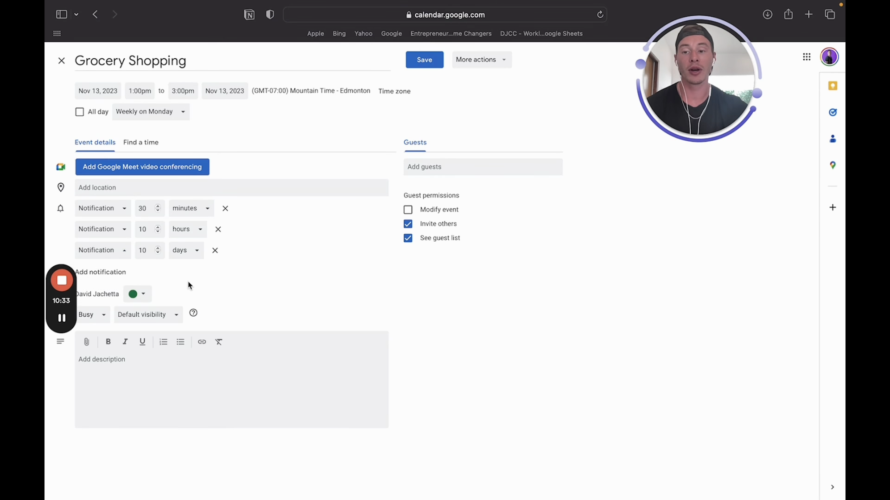
click(213, 256)
click(218, 230)
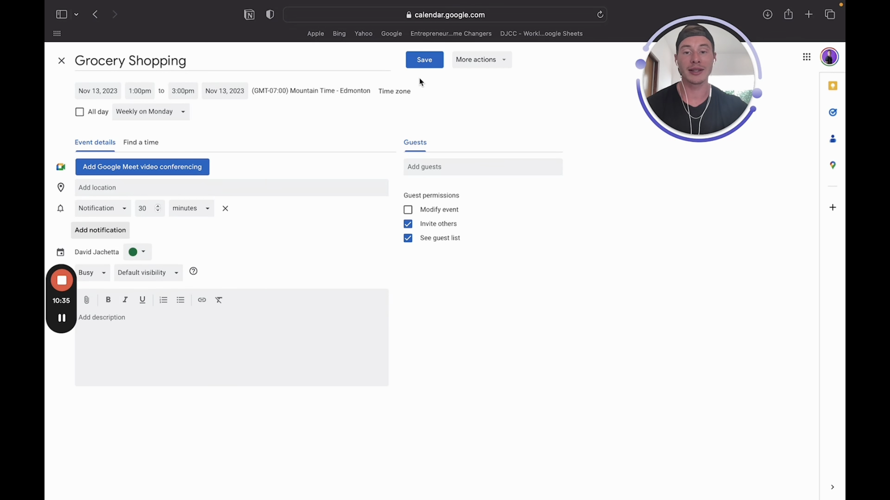
click(428, 65)
click(512, 317)
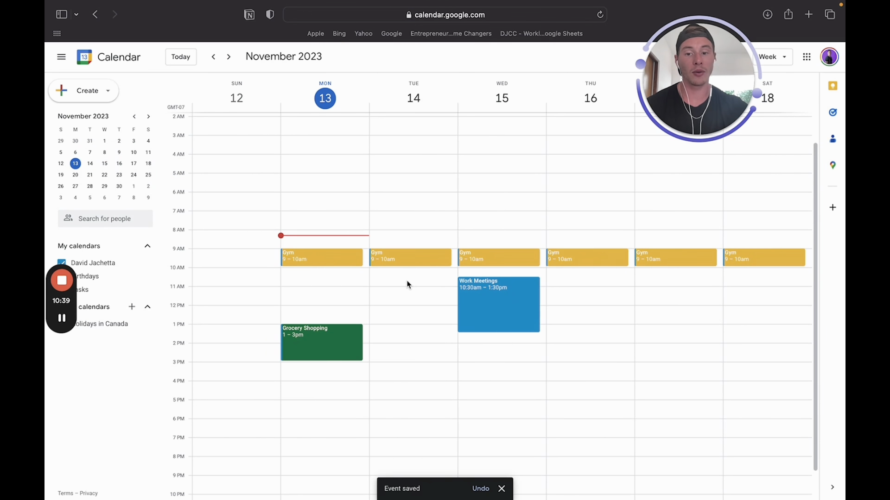
Create a meeting event with a contact on Tuesday, November 14, 11am–12pm, and open its details
click(404, 292)
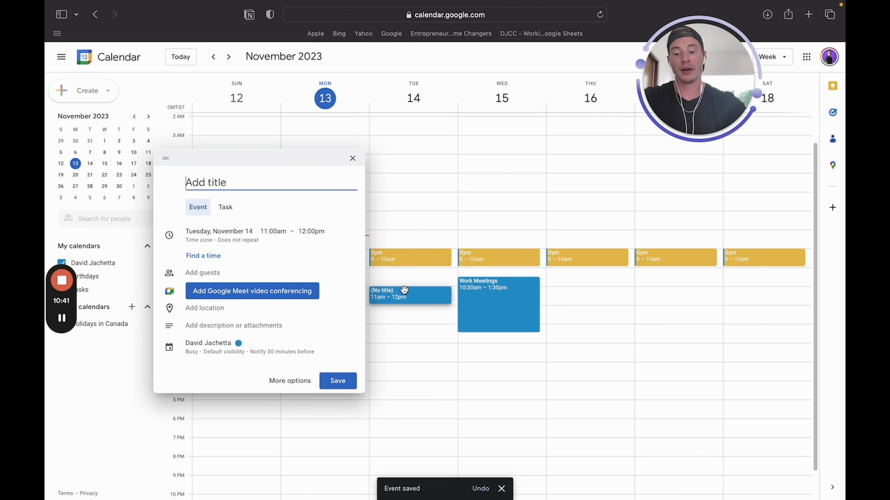
text(Meeting With John)
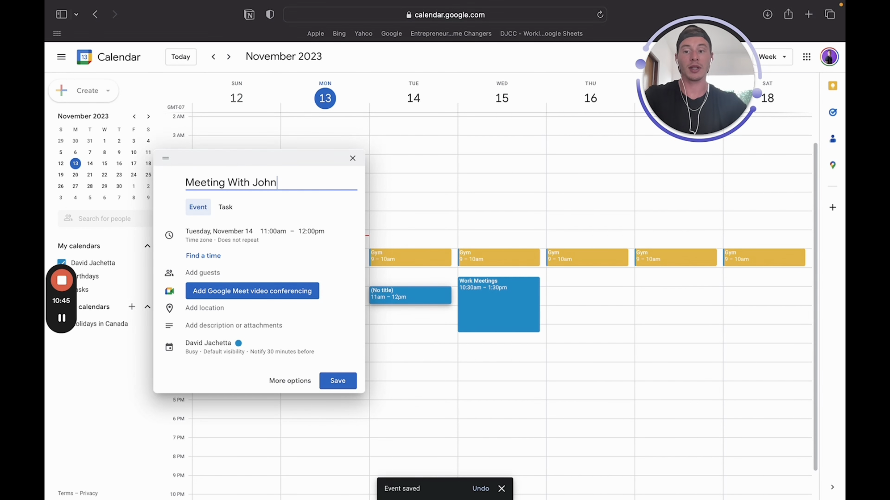
key(Return)
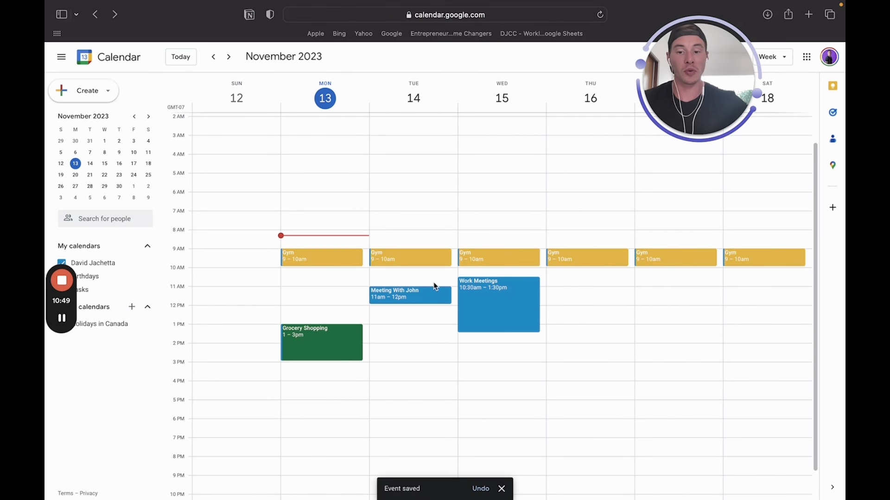
click(405, 296)
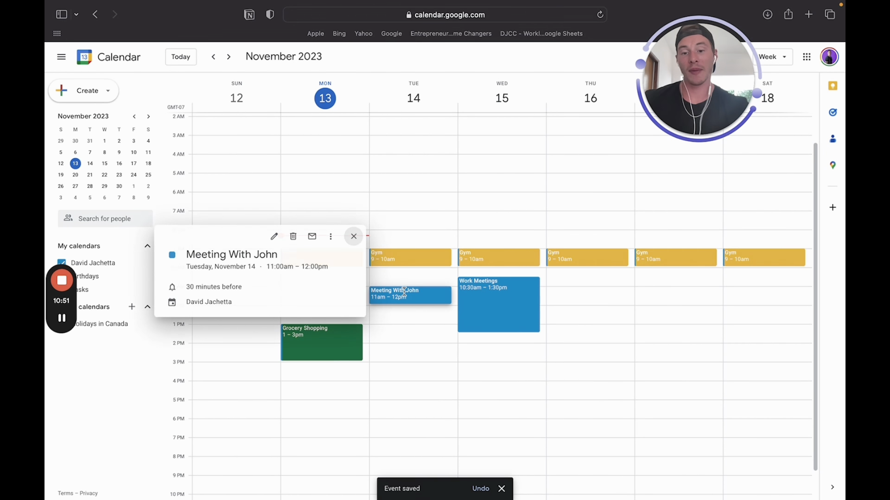
In the meeting's full editor, add reminders at 10 hours and 2 hours before
click(273, 237)
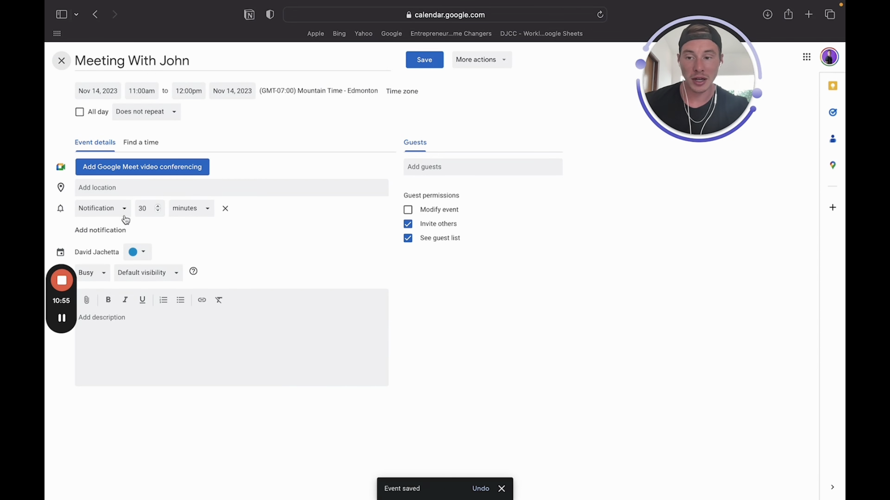
click(119, 230)
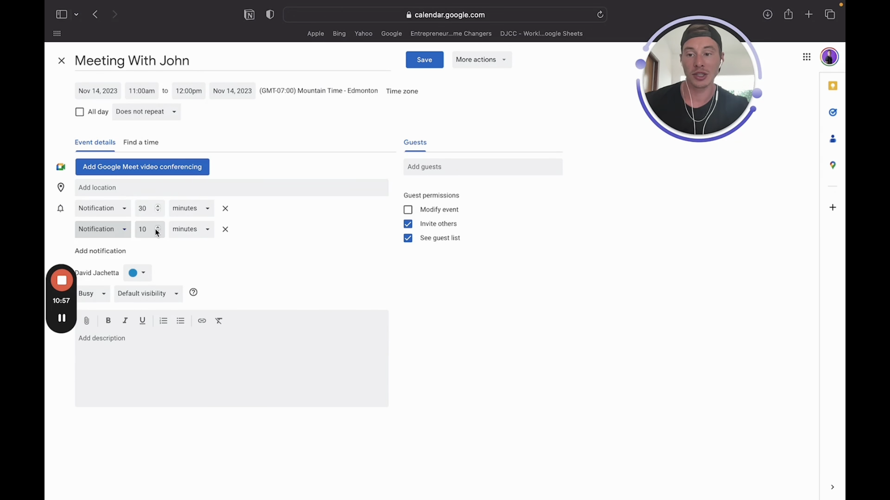
click(195, 229)
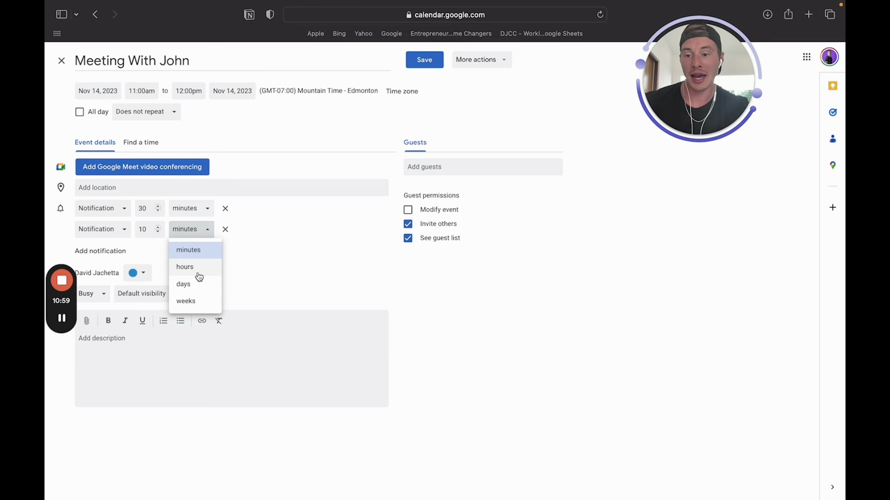
click(199, 265)
click(107, 251)
double_click(144, 250)
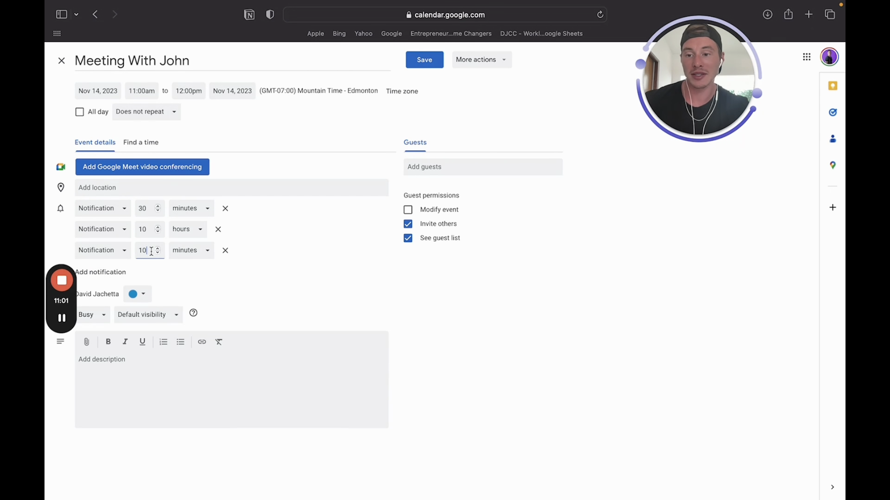
key(BackSpace)
text(2)
click(184, 251)
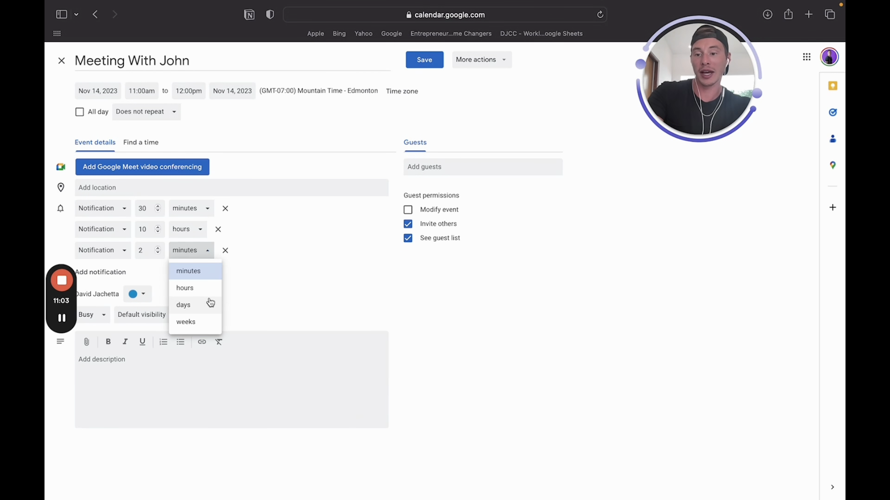
click(210, 291)
Add a fourth reminder set to 5 days before
click(108, 272)
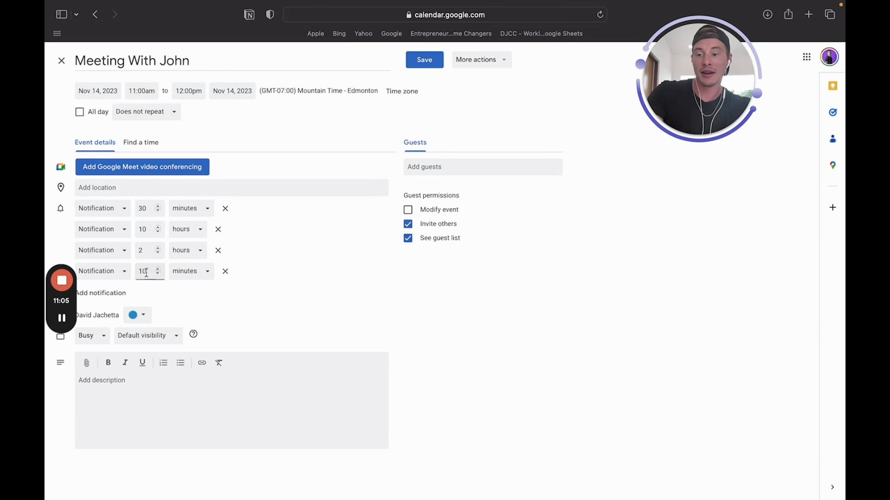
double_click(147, 273)
key(BackSpace)
text(5)
click(193, 272)
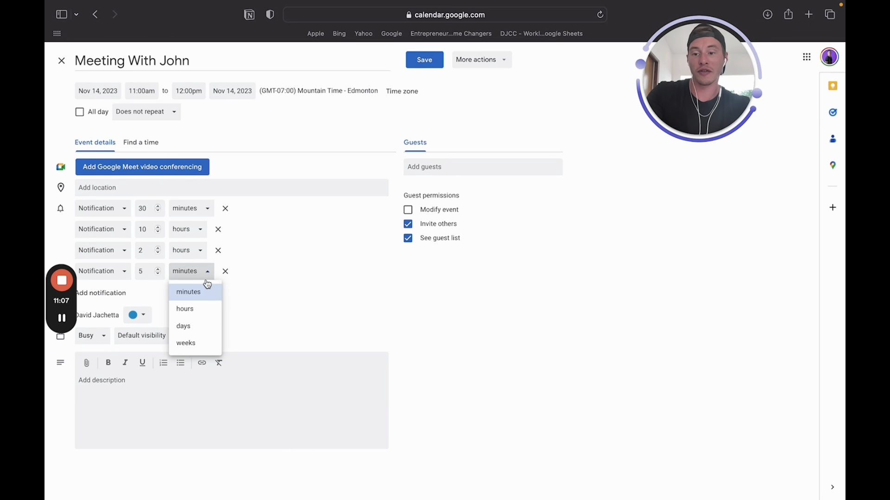
click(196, 326)
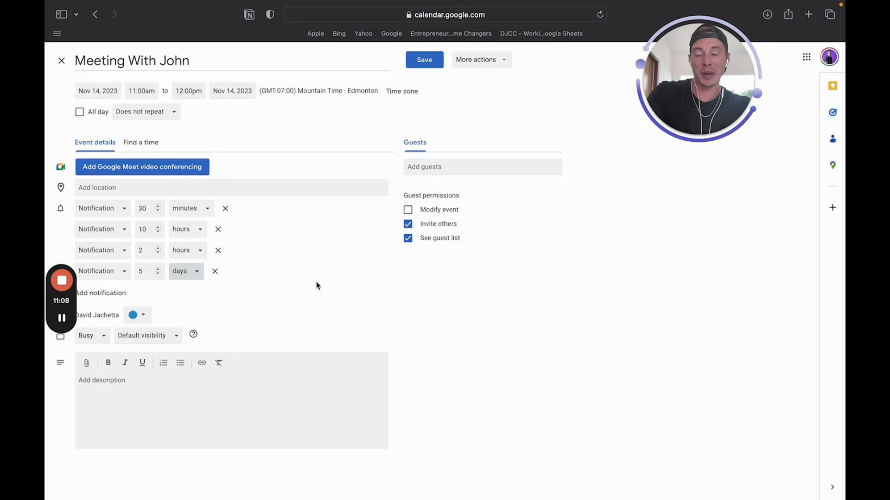
Add an email reminder 1 week before and save the meeting
click(109, 293)
click(151, 300)
key(BackSpace)
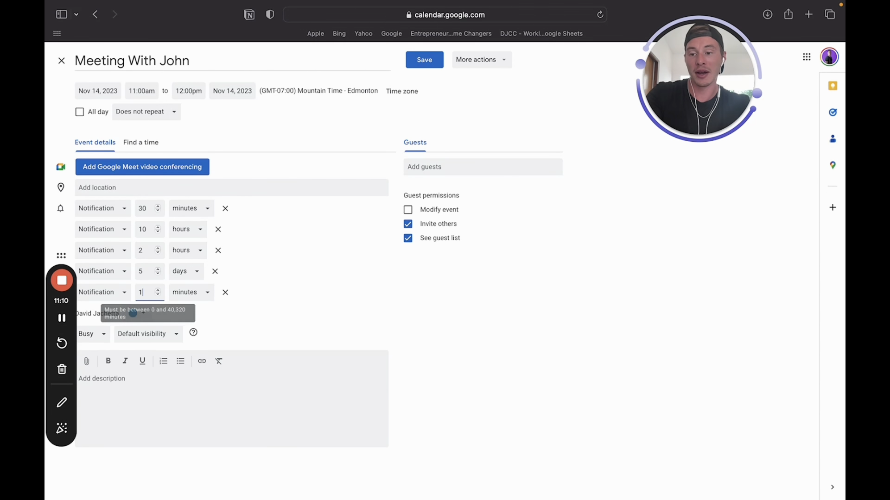
click(198, 292)
click(187, 364)
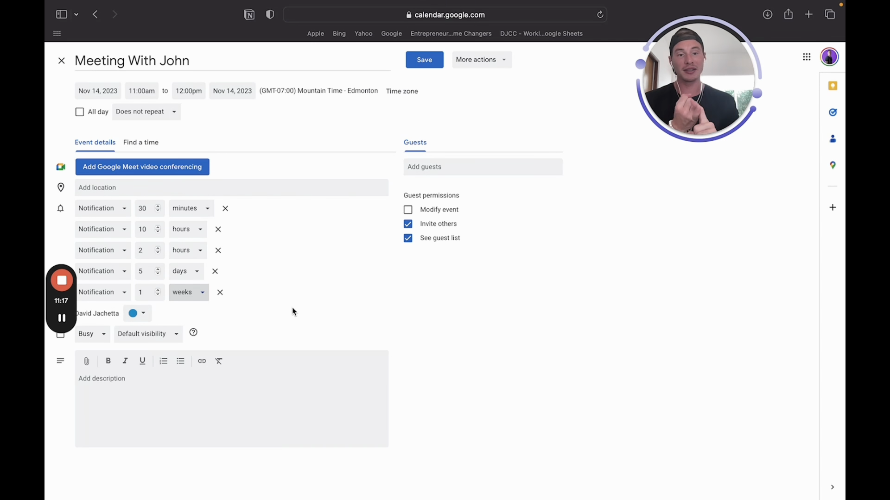
click(111, 294)
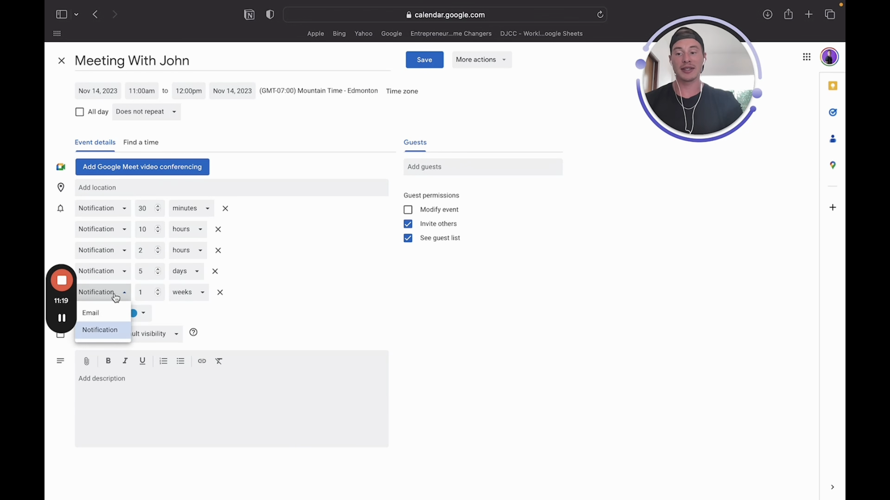
click(113, 313)
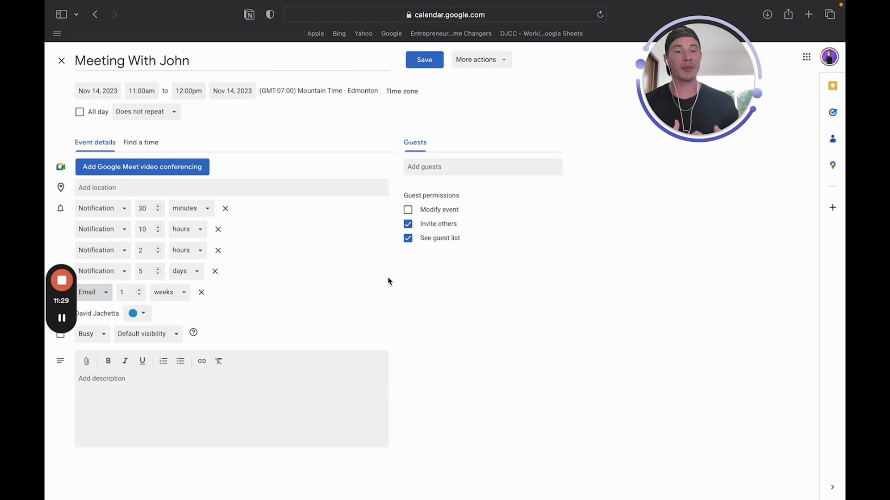
click(424, 61)
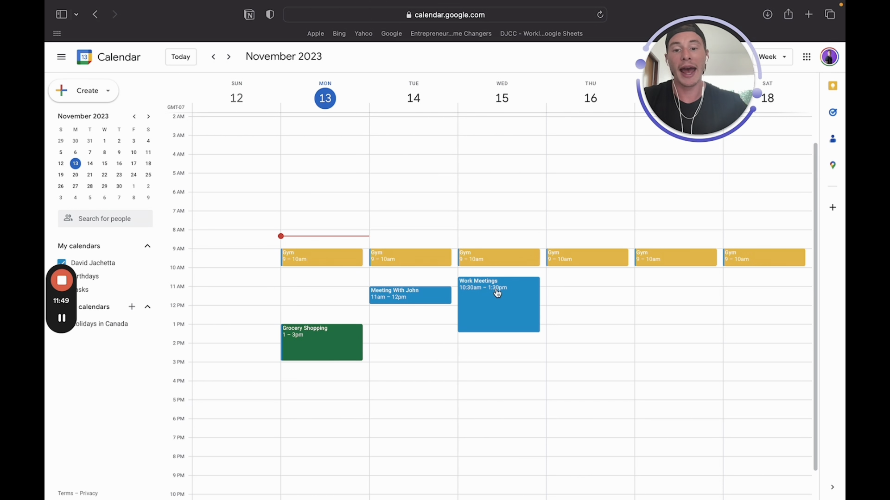
Delete the meeting and create a red Morning Routine repeating every weekday at 6–7am
click(420, 301)
click(292, 215)
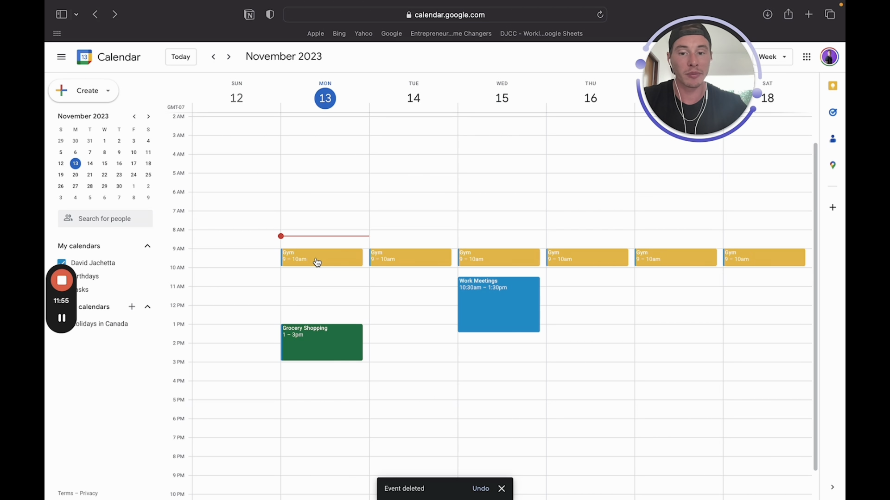
click(320, 200)
text(Morning Routine)
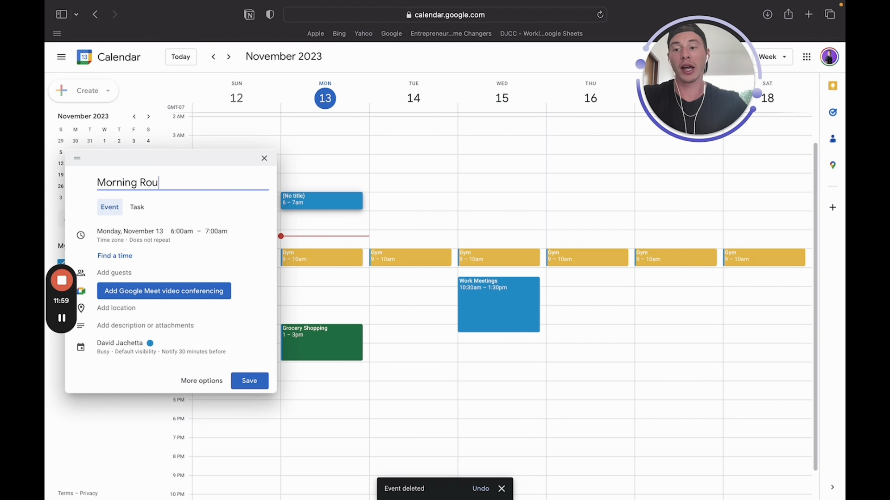
click(156, 345)
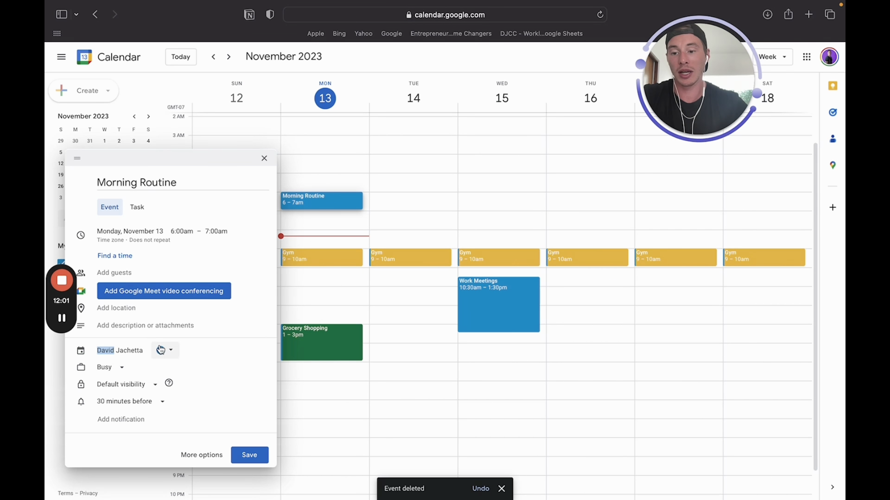
click(165, 349)
click(162, 351)
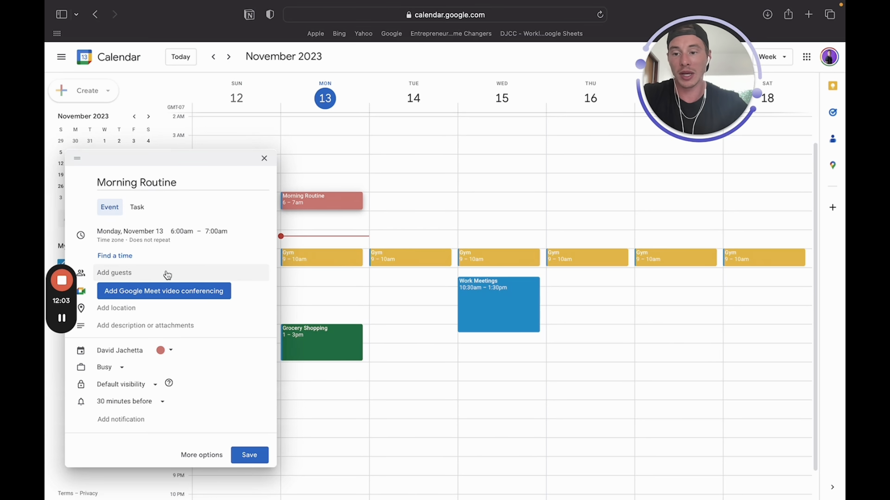
click(153, 243)
click(153, 248)
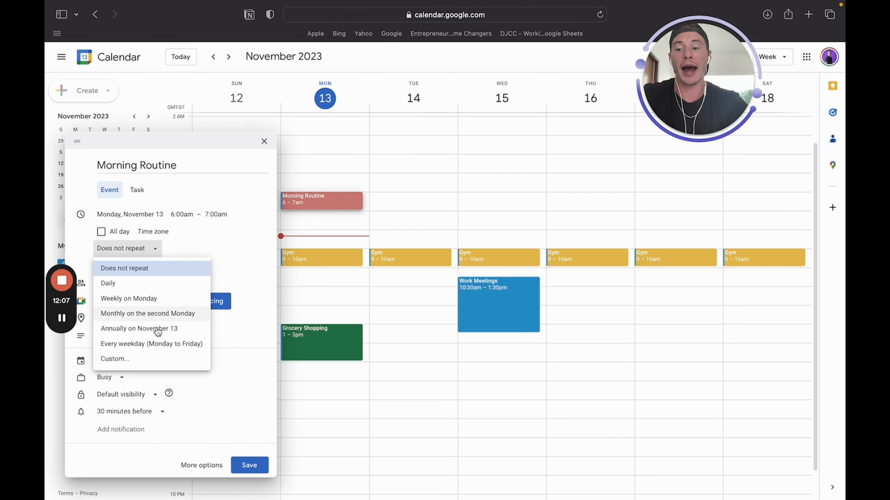
click(154, 344)
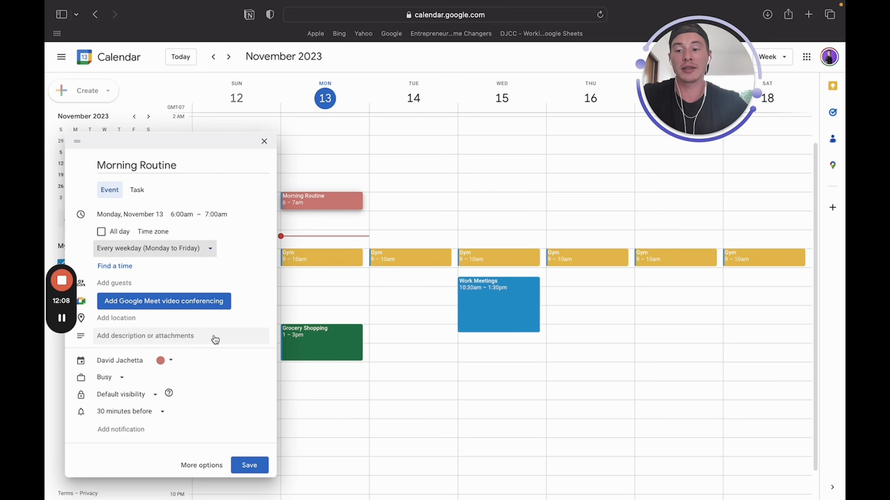
click(249, 466)
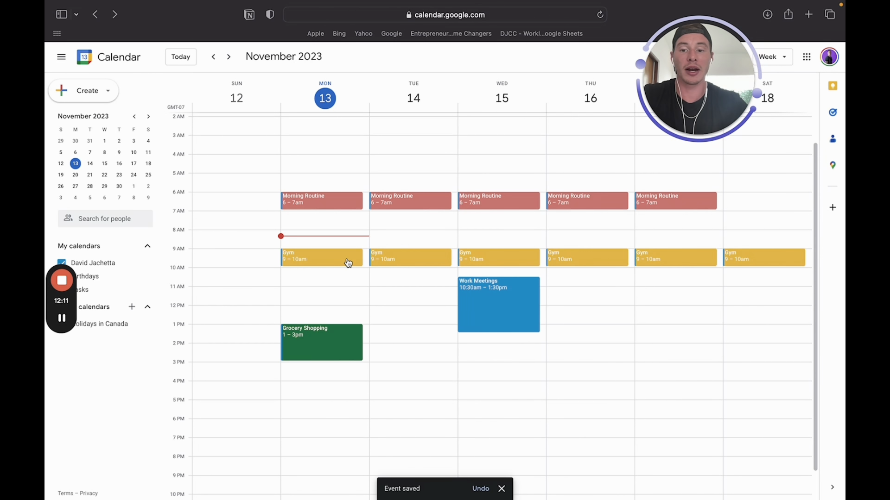
Move Gym to 7:30–8:30am for this and following events
drag(348, 260, 348, 229)
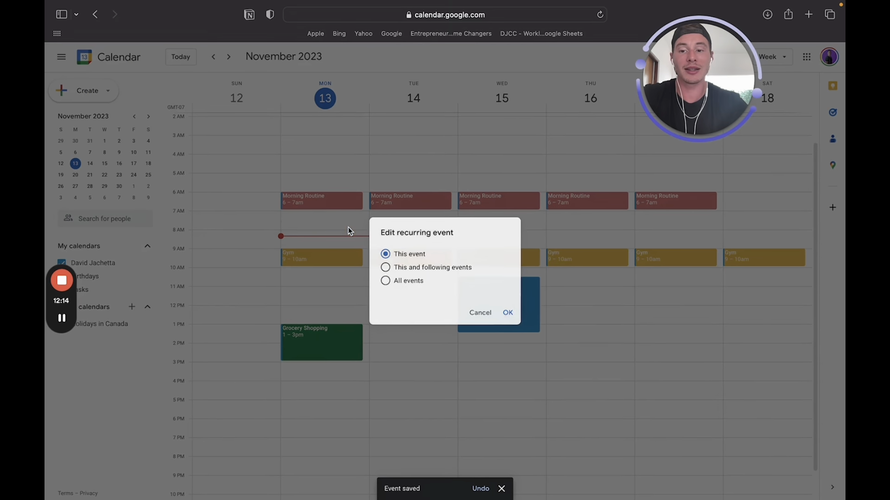
click(435, 274)
click(508, 313)
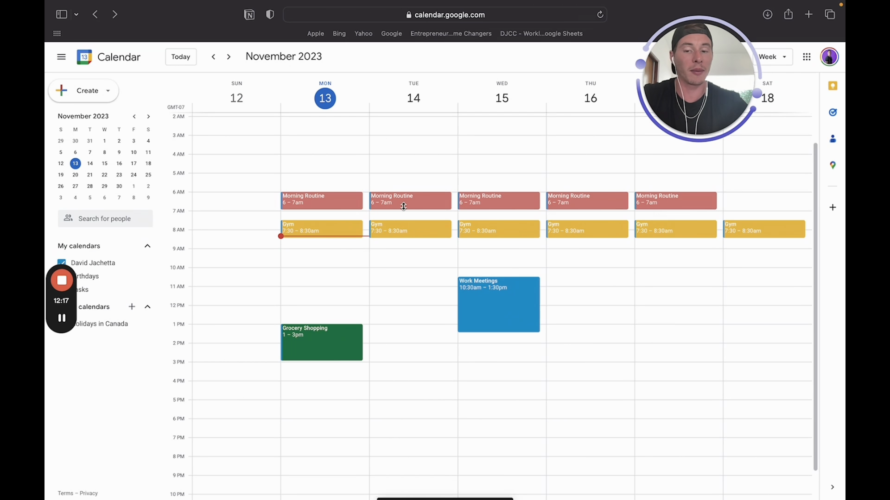
Create a Monday 7–7:30am event titled Breakfast
click(336, 213)
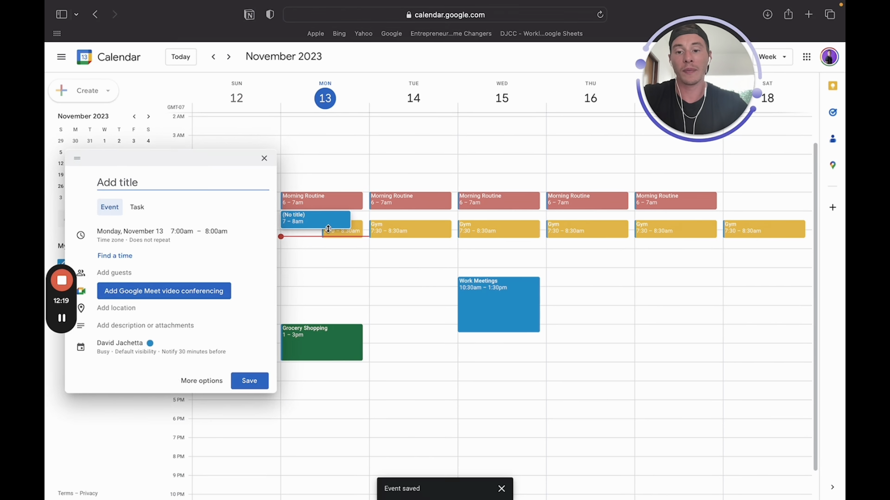
drag(328, 229, 328, 222)
click(202, 170)
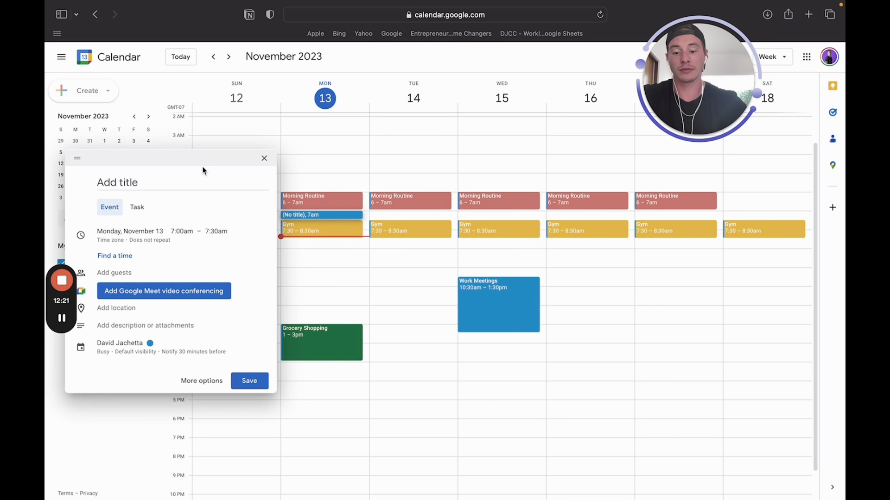
click(199, 183)
text(Brea)
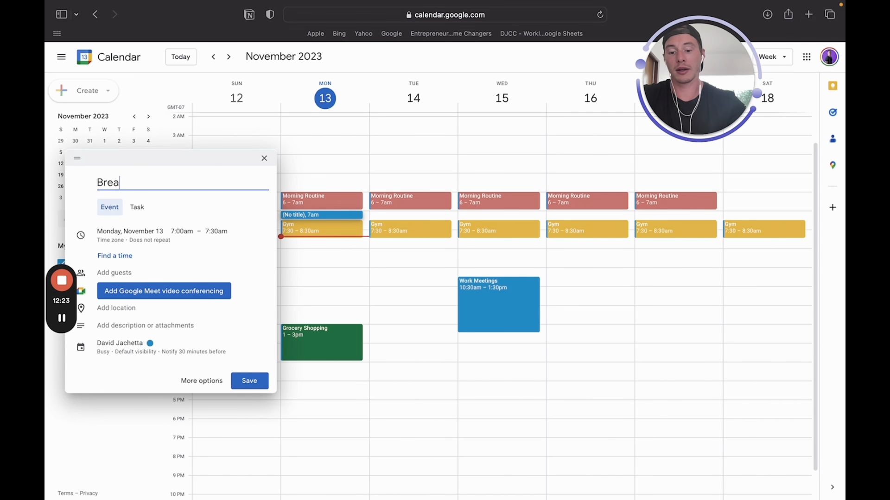
text(kfast)
Make Breakfast red-orange, repeating every weekday, and save it
click(139, 348)
click(159, 350)
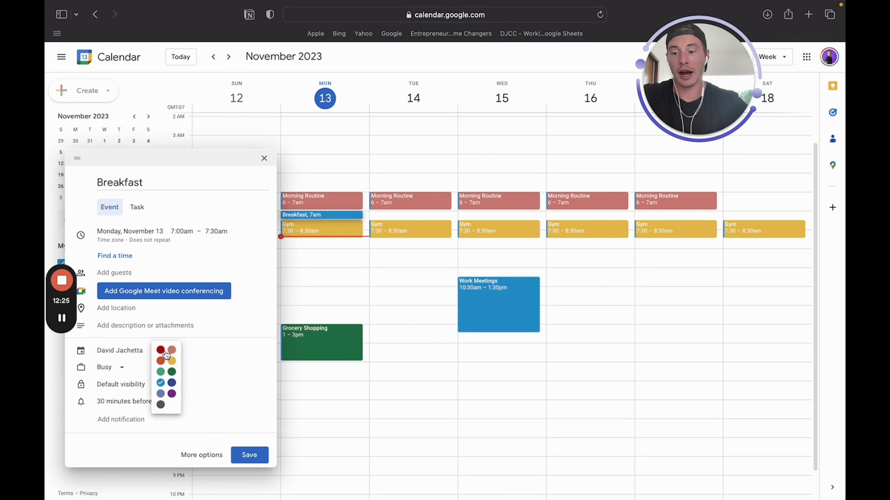
click(160, 360)
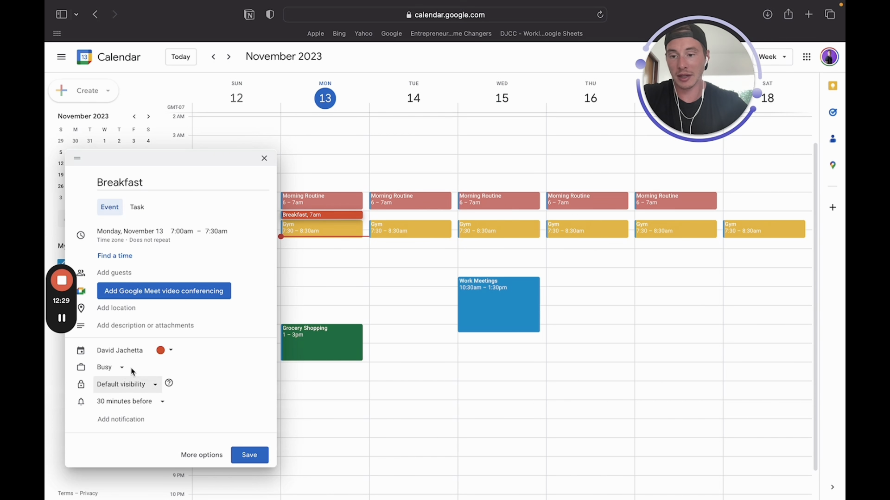
click(149, 238)
click(149, 249)
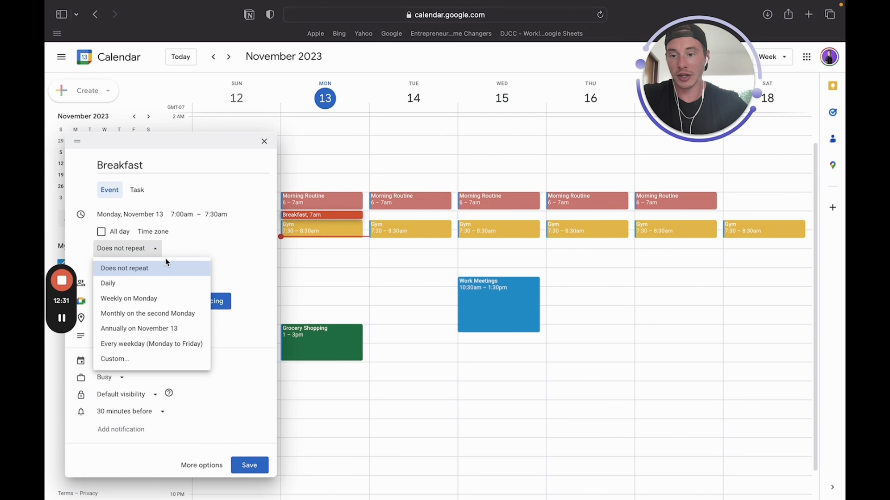
click(146, 343)
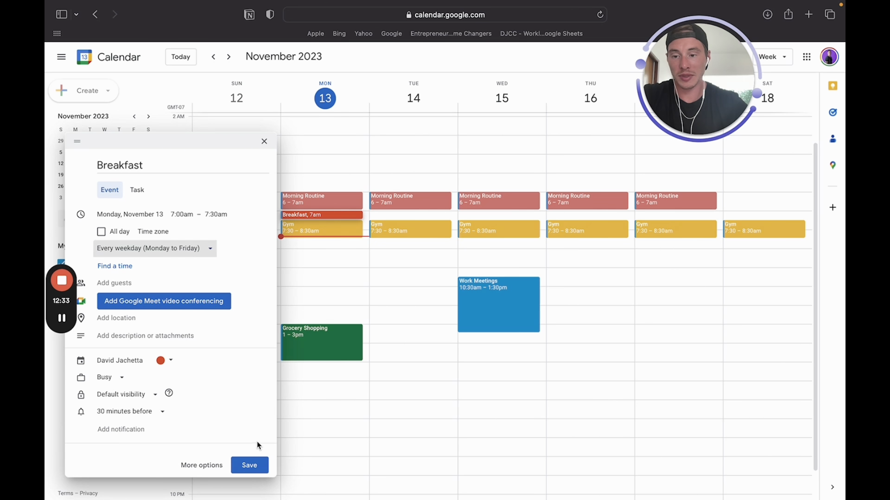
click(250, 465)
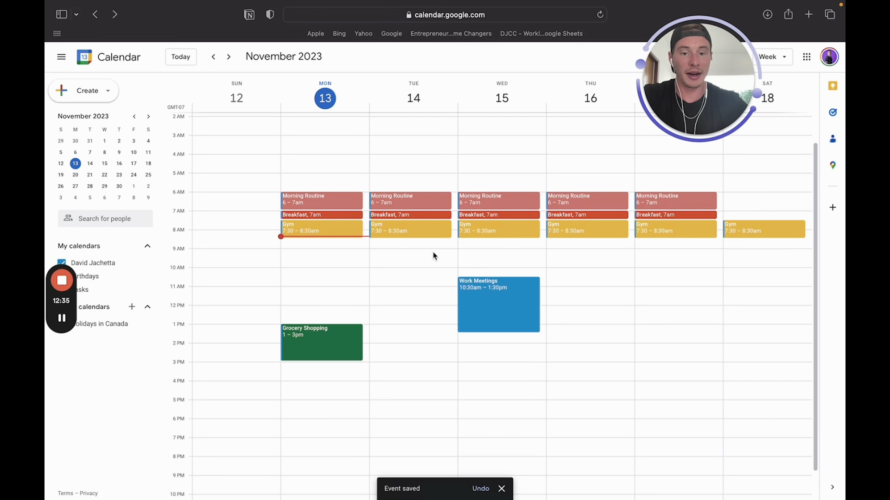
scroll(433, 256, down, 2)
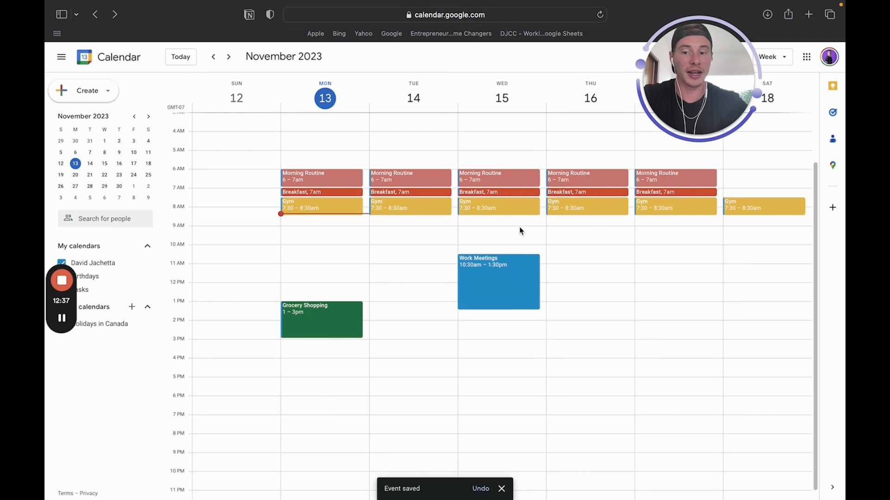
scroll(473, 304, down, 1)
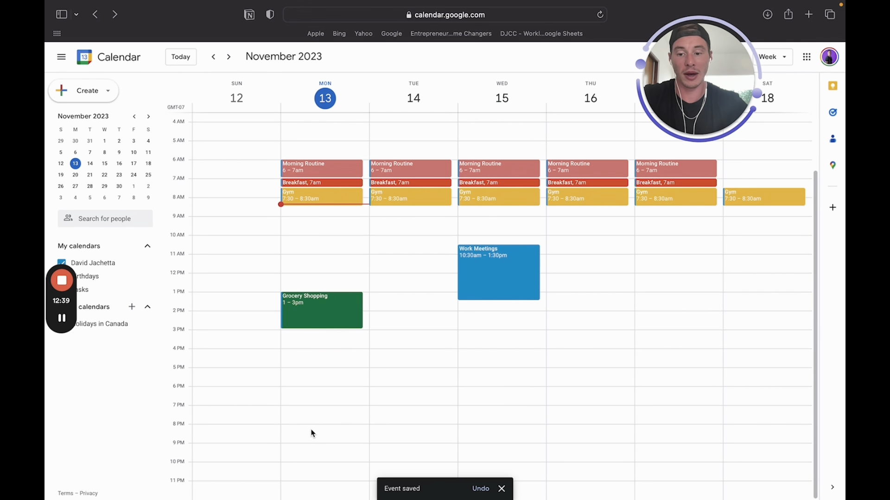
Create a flamingo pink Night Routine at 8–9pm, repeating every weekday
click(355, 434)
text(Night)
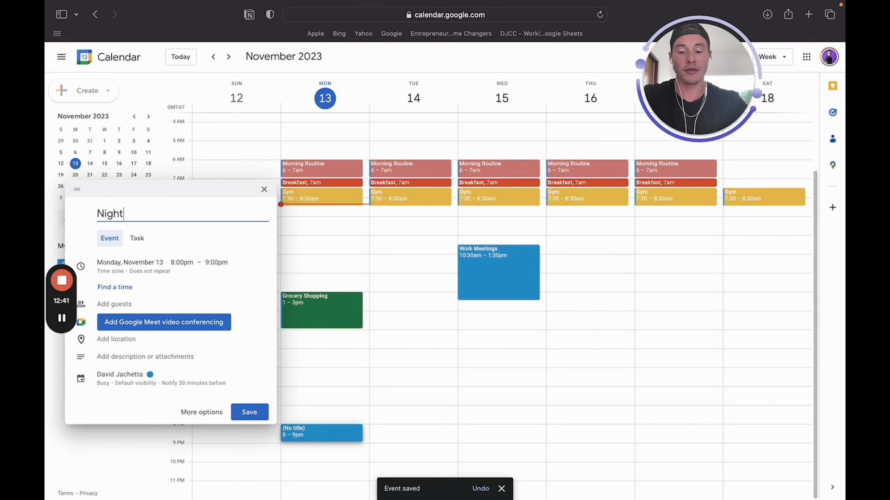
text( Routine)
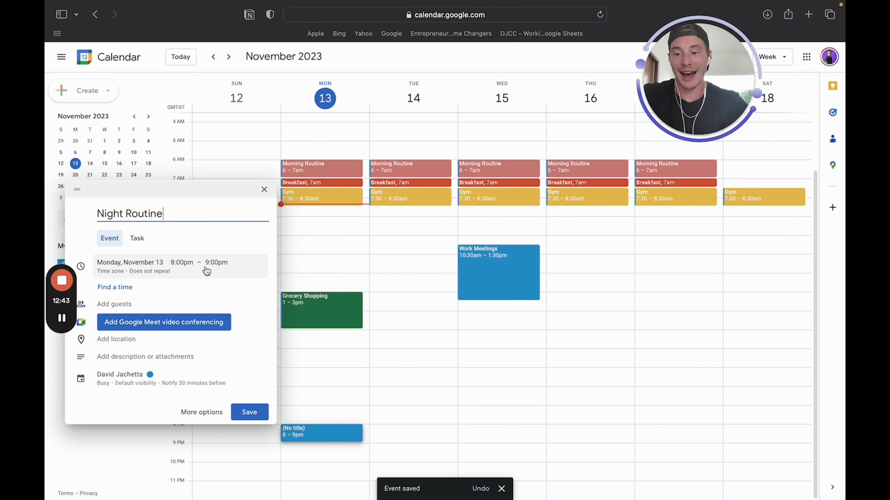
click(165, 378)
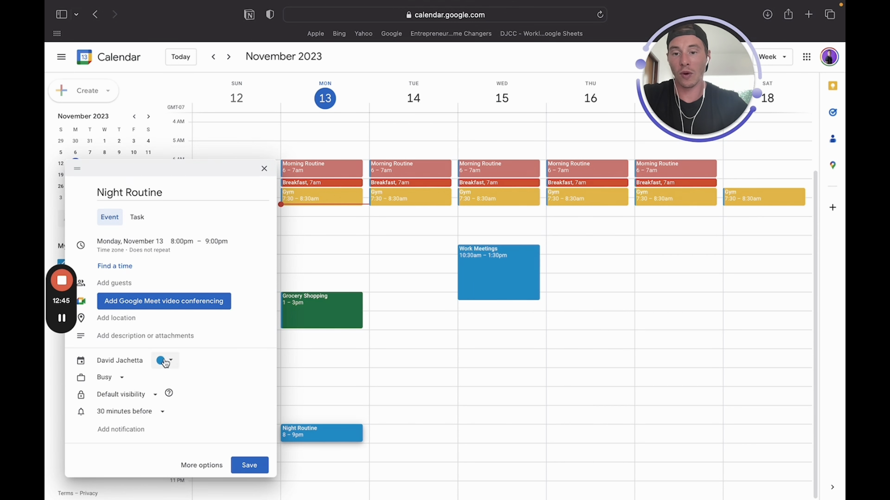
click(163, 362)
click(171, 361)
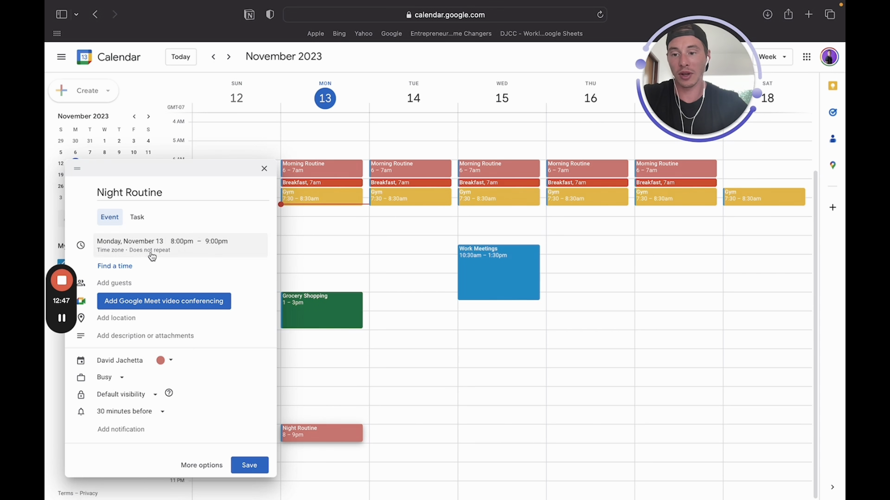
click(163, 250)
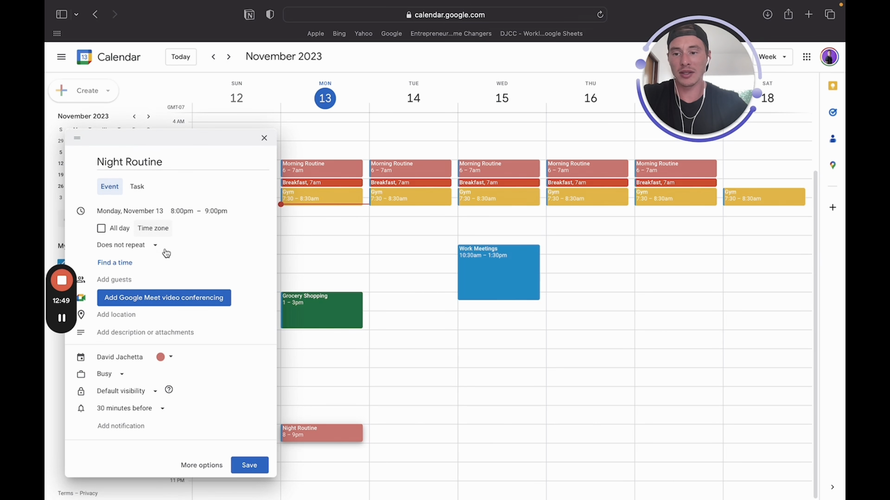
click(148, 251)
click(155, 346)
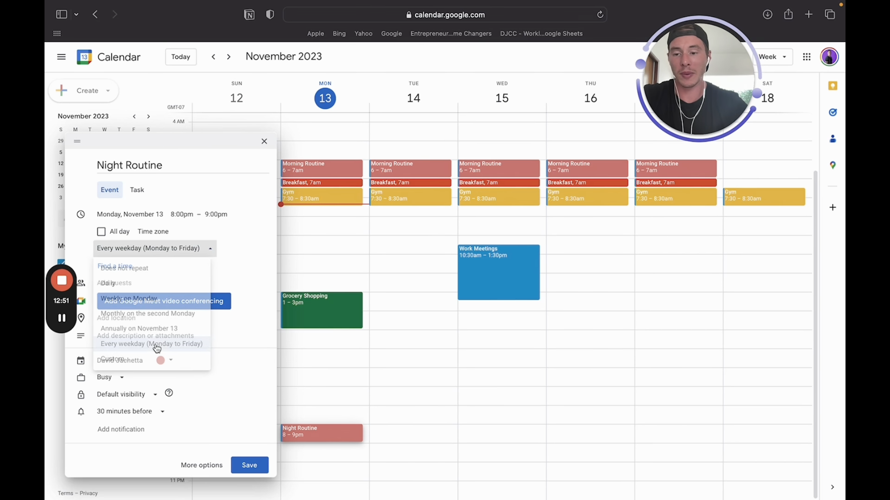
click(247, 463)
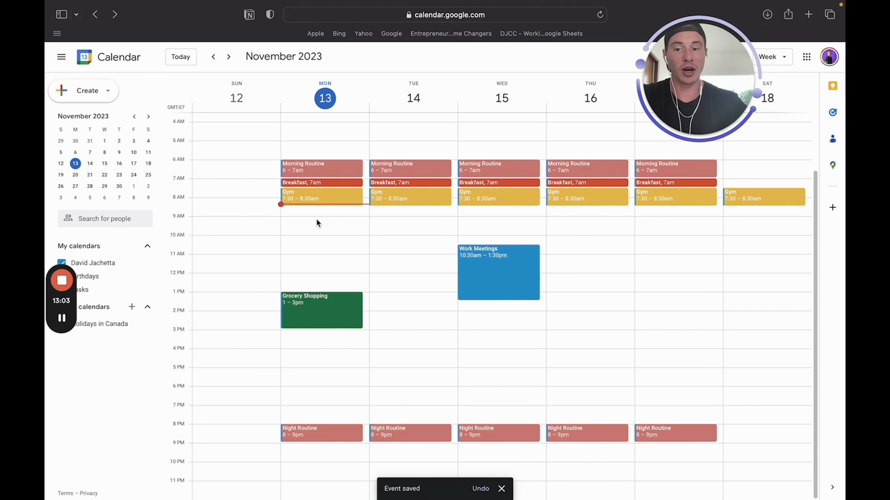
Create a Blueberry-coloured Workflow event on Monday from 9am to 12pm
drag(316, 223, 318, 274)
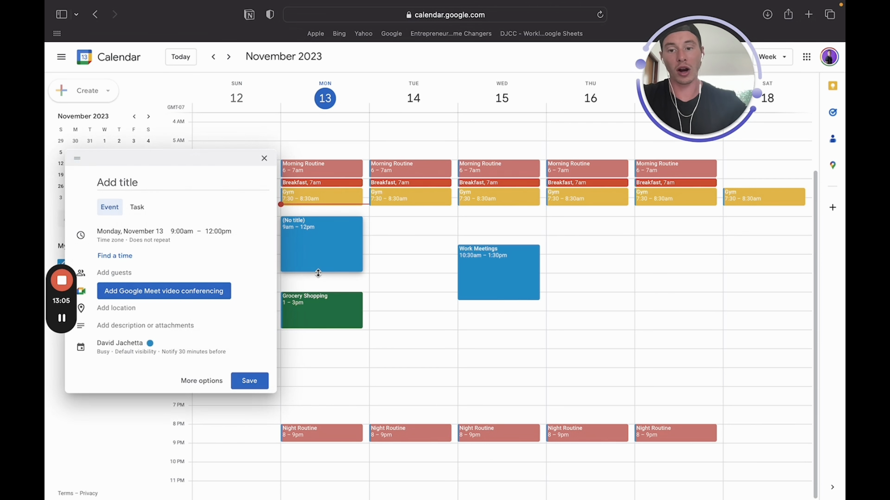
text(or)
key(BackSpace)
key(BackSpace)
text(Workflow)
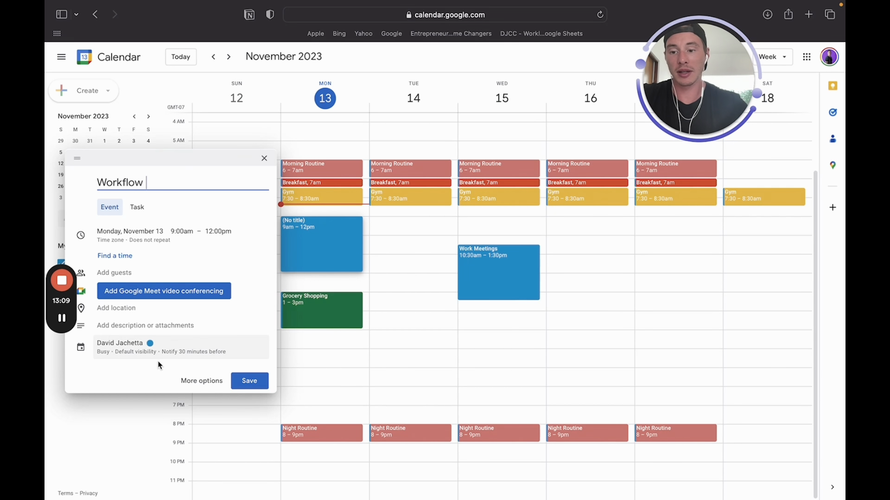
click(159, 355)
click(160, 351)
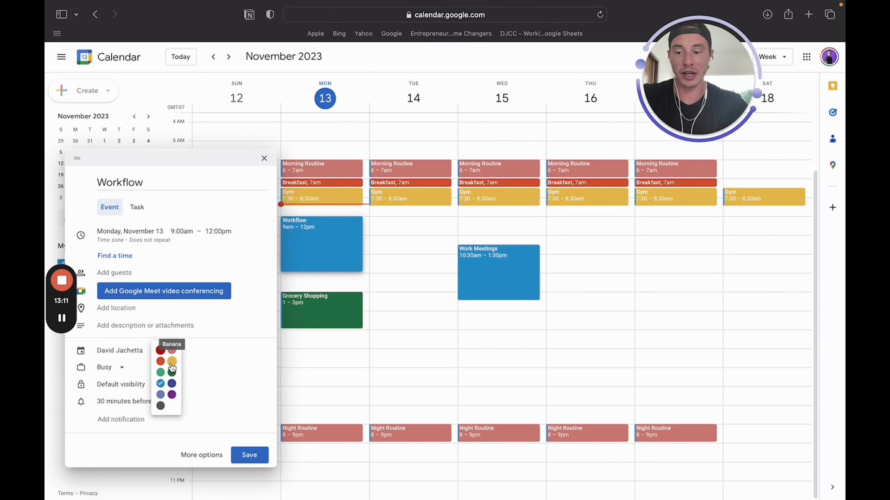
click(172, 384)
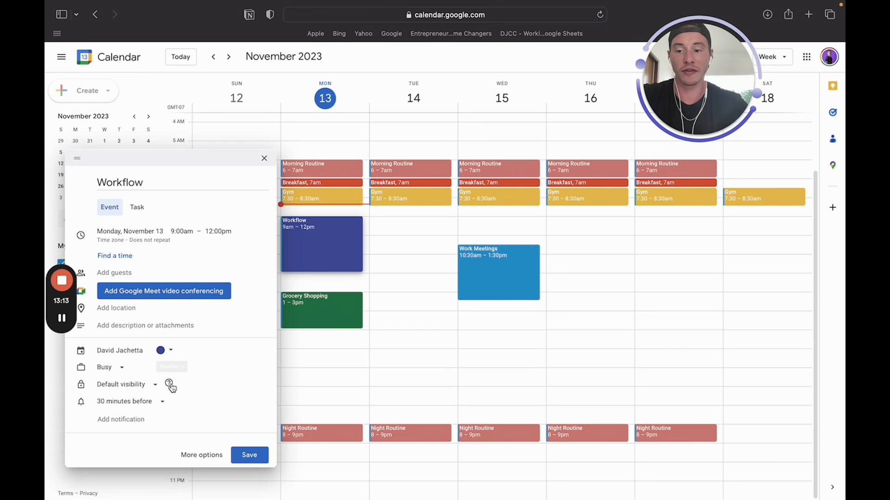
Set Workflow's custom recurrence to weekly on Monday and Friday and save
click(174, 250)
click(153, 249)
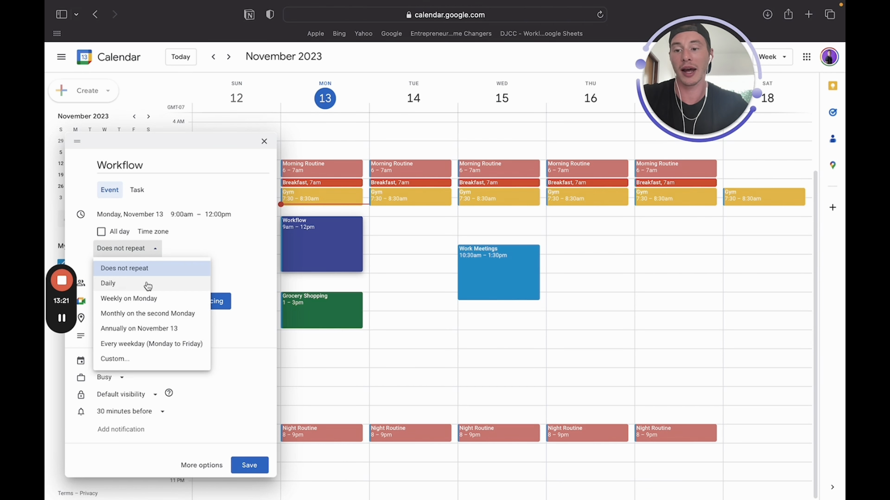
click(115, 359)
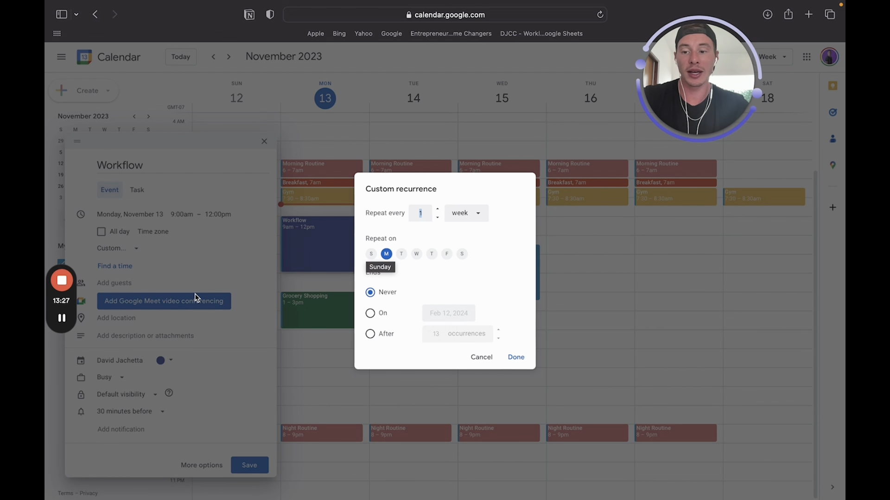
click(207, 275)
click(147, 251)
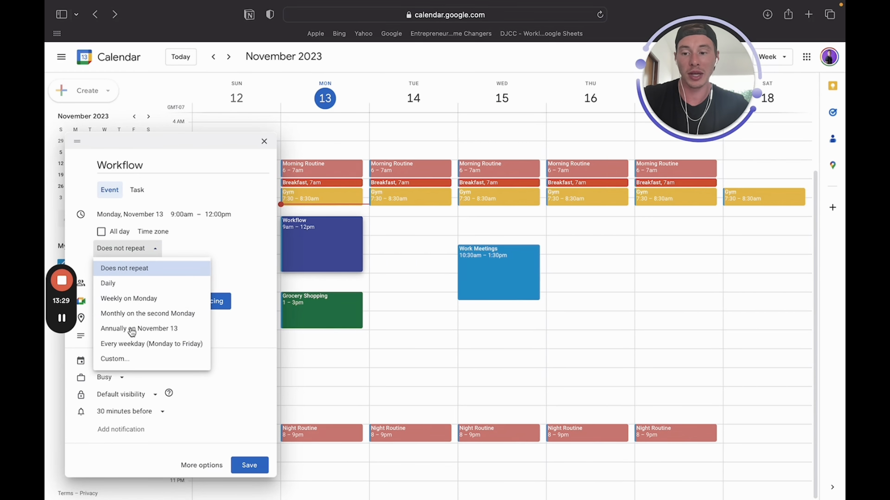
click(121, 361)
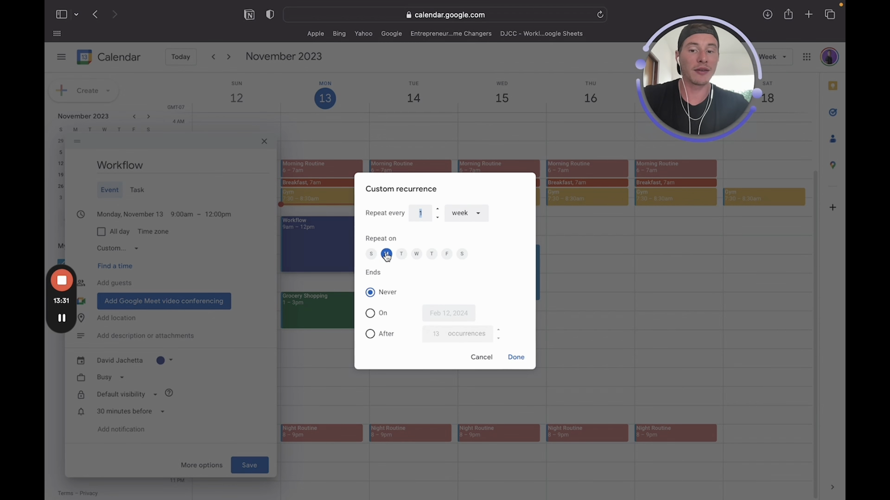
click(448, 255)
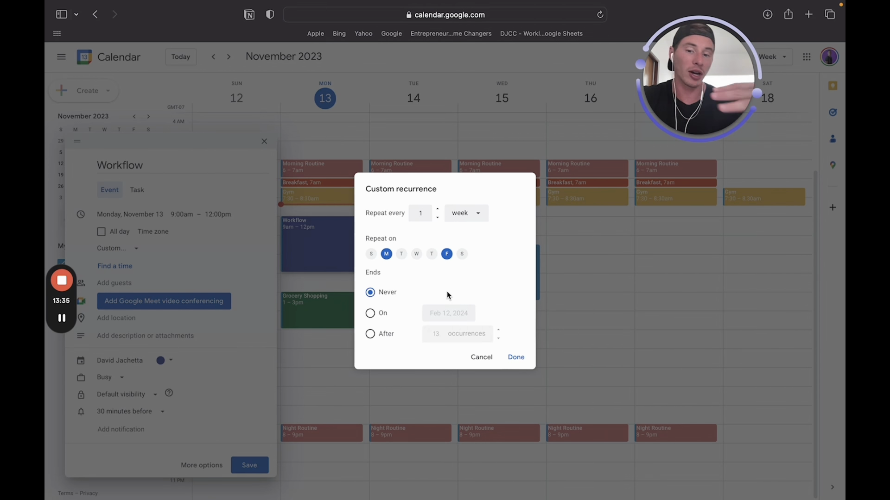
click(515, 358)
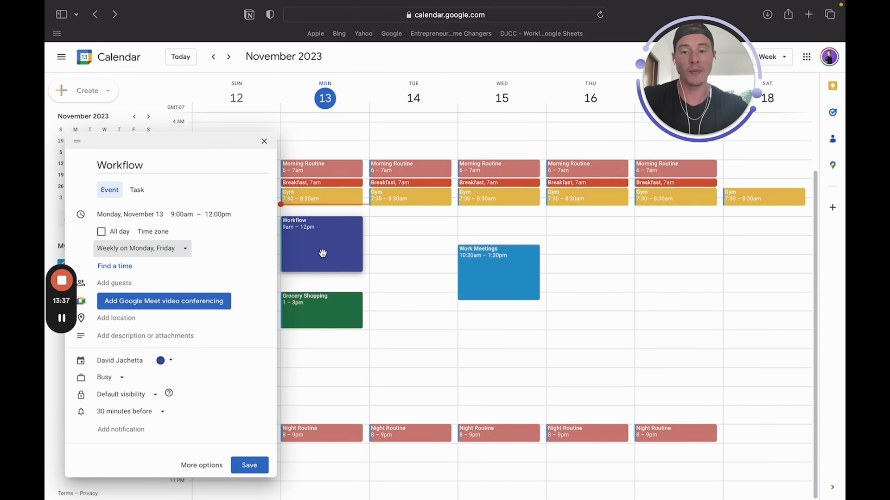
click(250, 464)
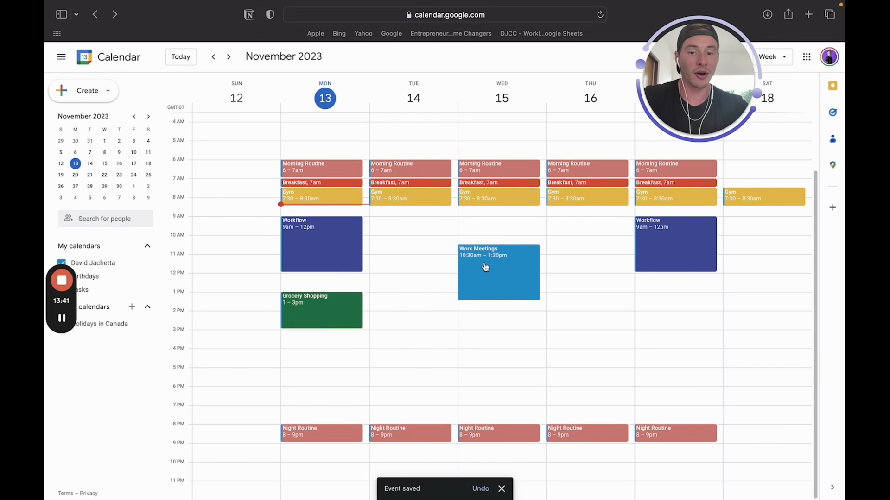
Move Wednesday's Work Meetings to start at 9am for this and following events
drag(482, 268, 483, 239)
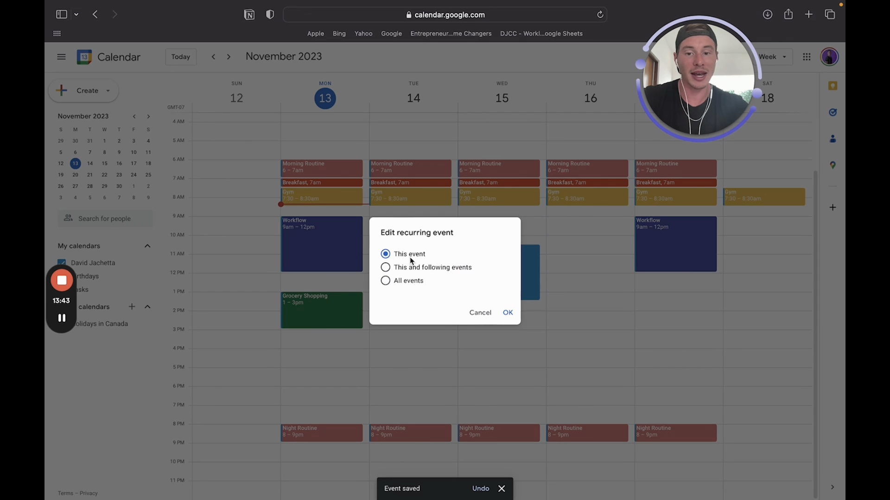
click(437, 269)
click(508, 313)
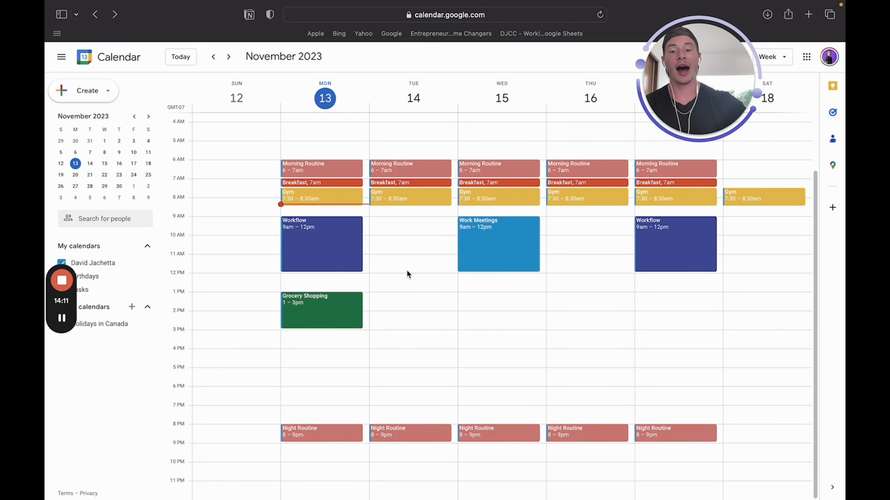
Create a coffee event with a contact on Tuesday, November 14, 9–11am, and open its full editor
click(385, 226)
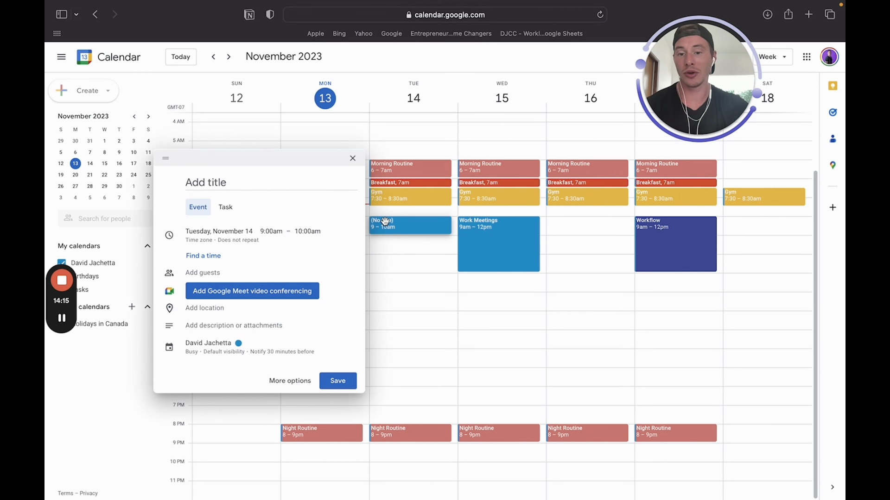
drag(384, 234, 382, 251)
click(291, 176)
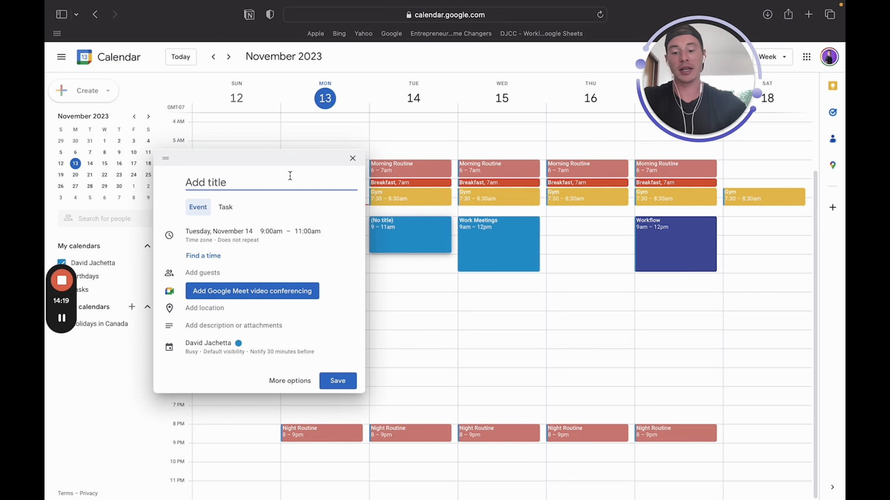
text(Coffee John)
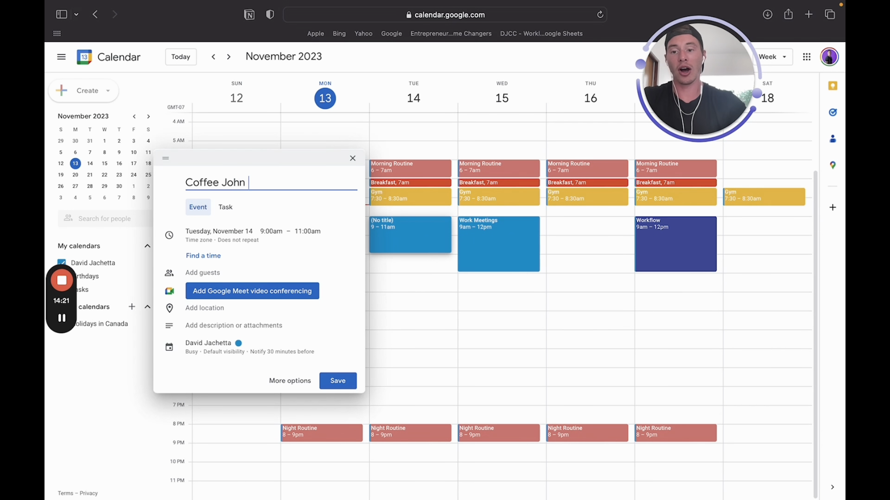
click(344, 383)
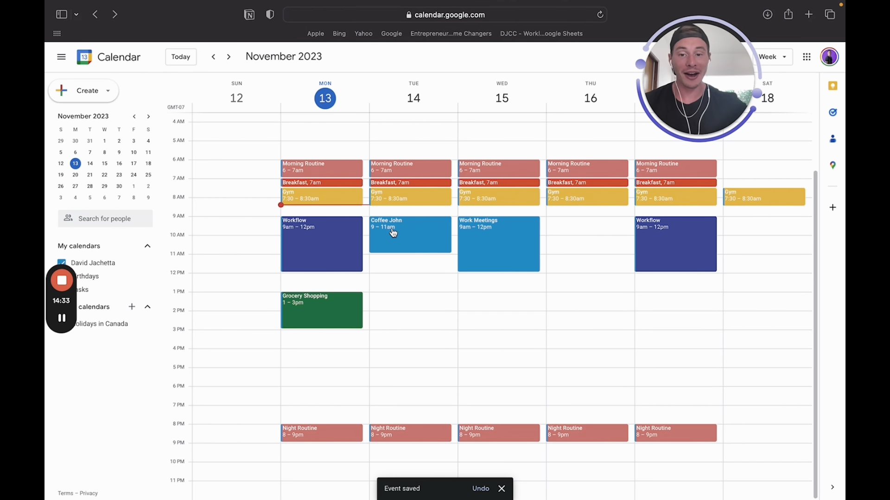
click(393, 233)
click(274, 208)
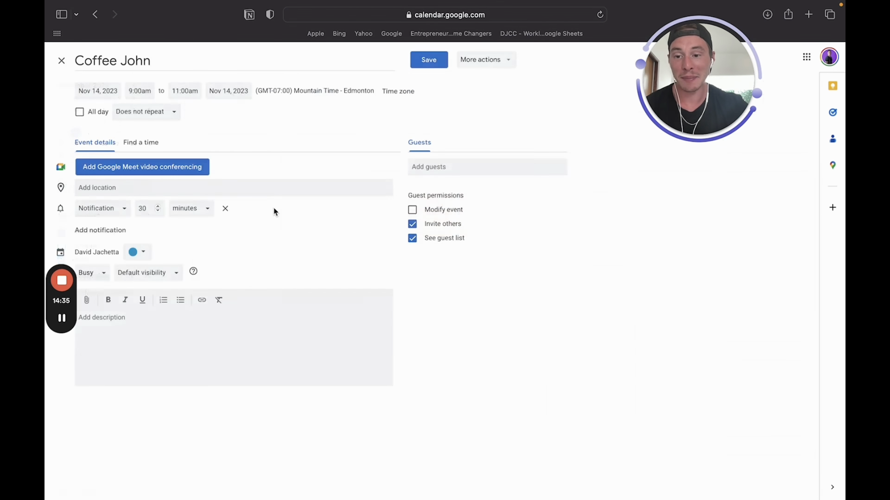
Search 'coffee shop' and set the location to Coffee Shop Slavia in Prague
click(232, 184)
text(coffee shop)
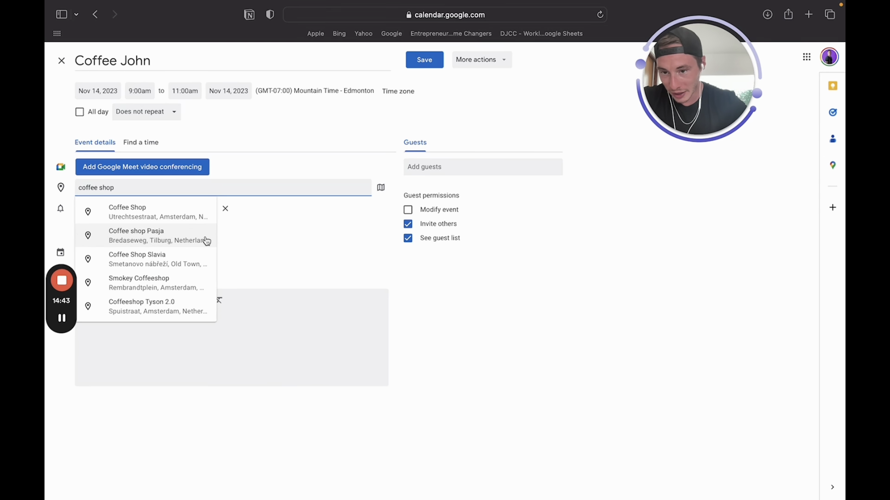
click(186, 266)
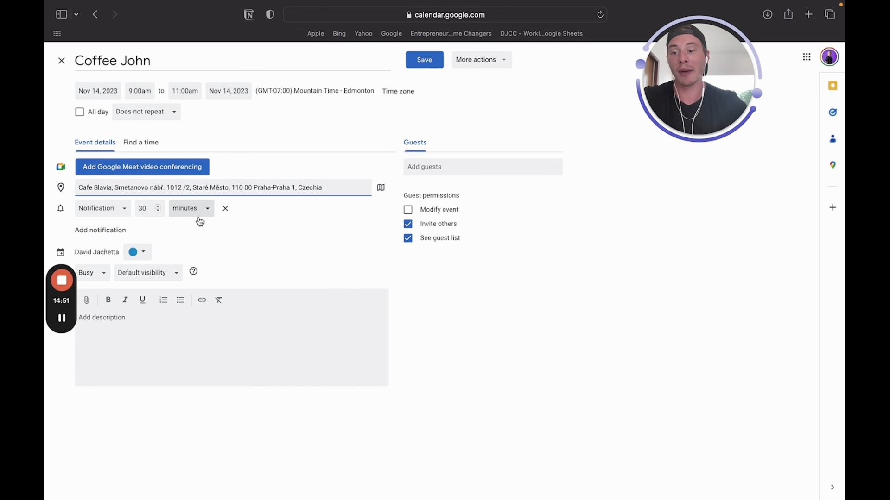
click(452, 171)
click(639, 275)
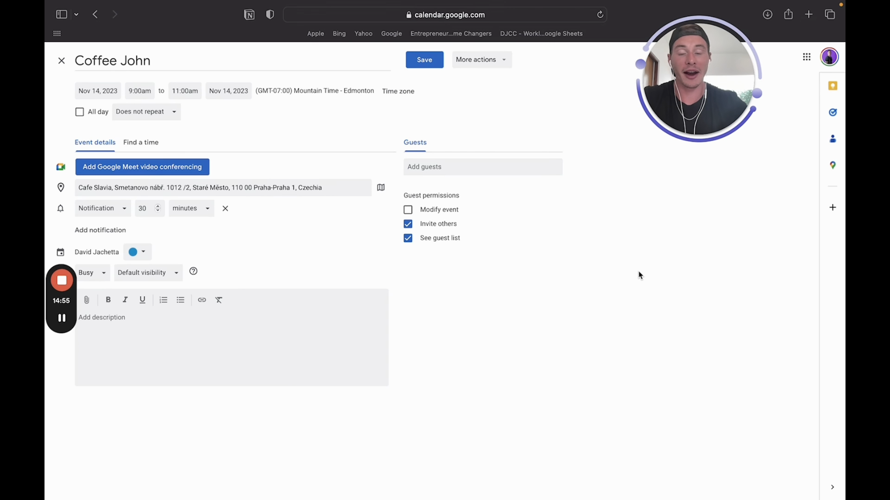
Add the guest's e-mail address to the coffee event
click(426, 167)
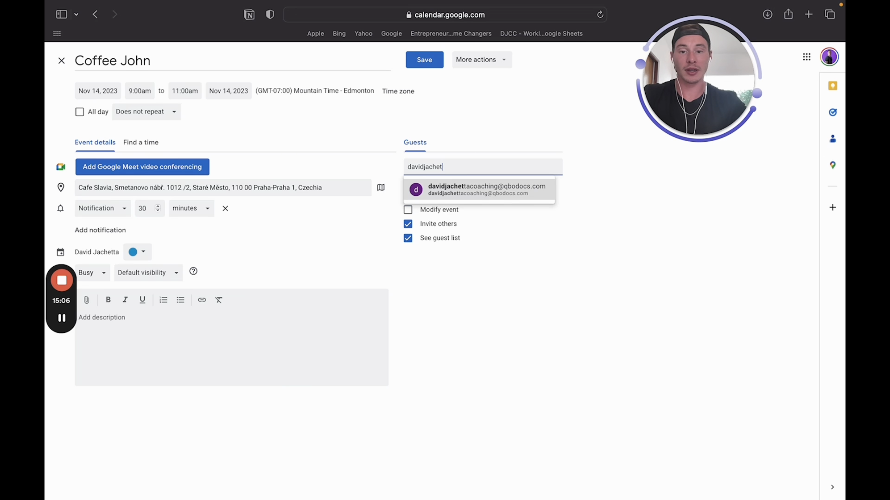
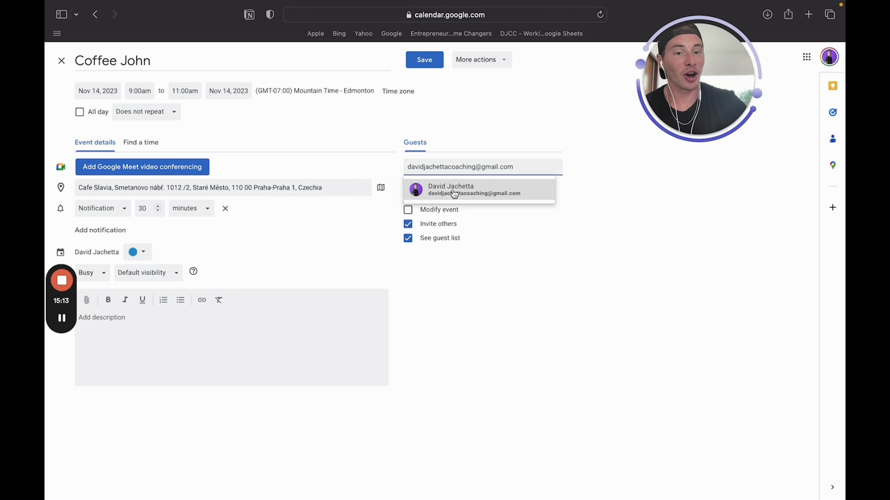
Write the description: 'Talk about that business idea…', 'Type in whatever we want in here', 'Watch this Youtube video…'
mouse_move(455, 194)
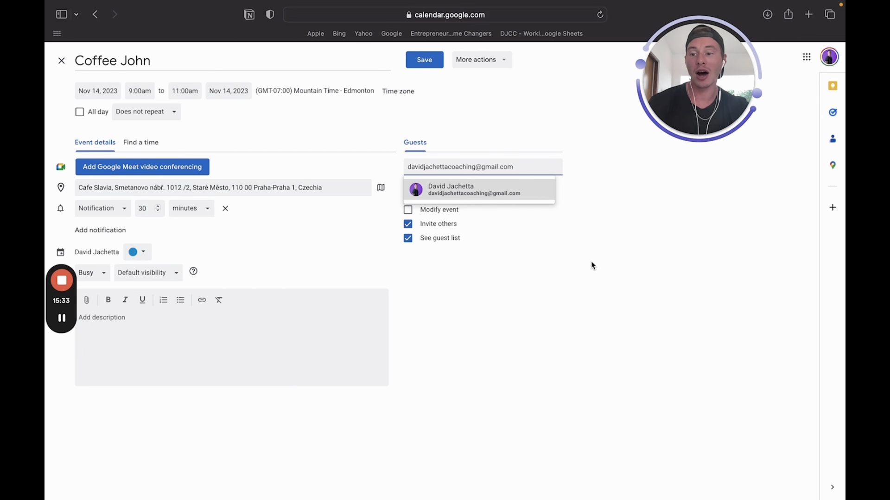
click(201, 347)
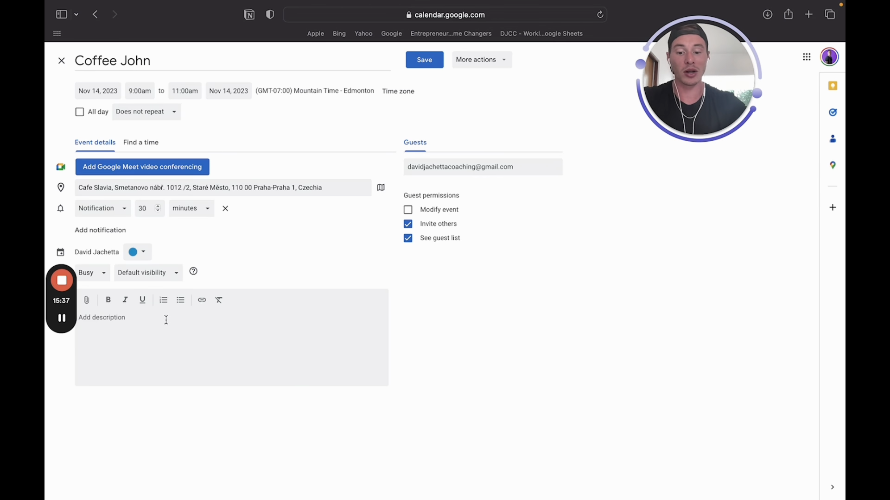
text(T)
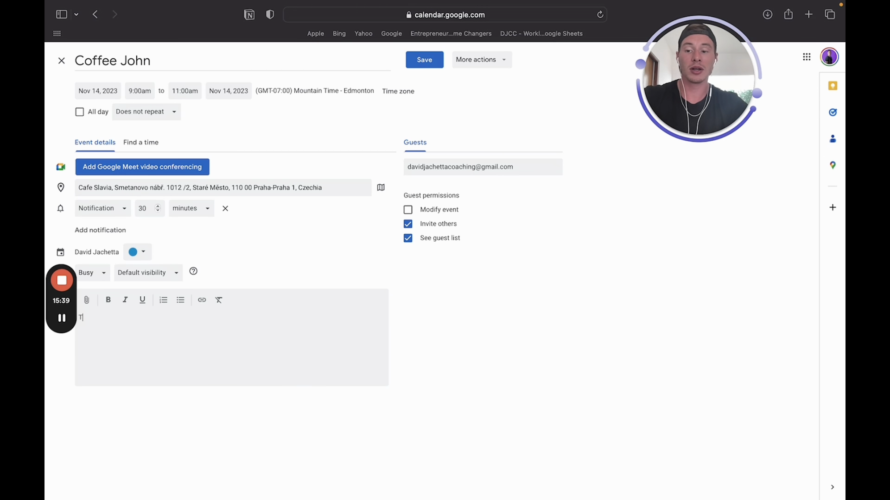
text(alk about that bu)
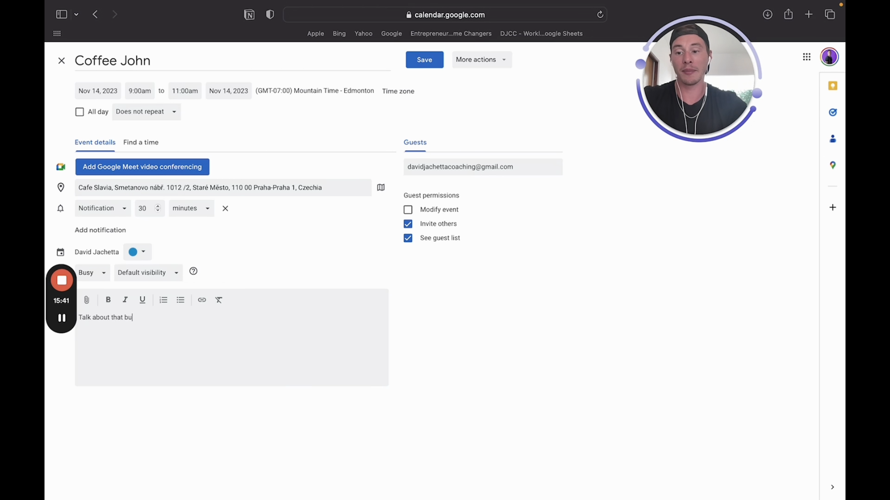
text(siness idea that w)
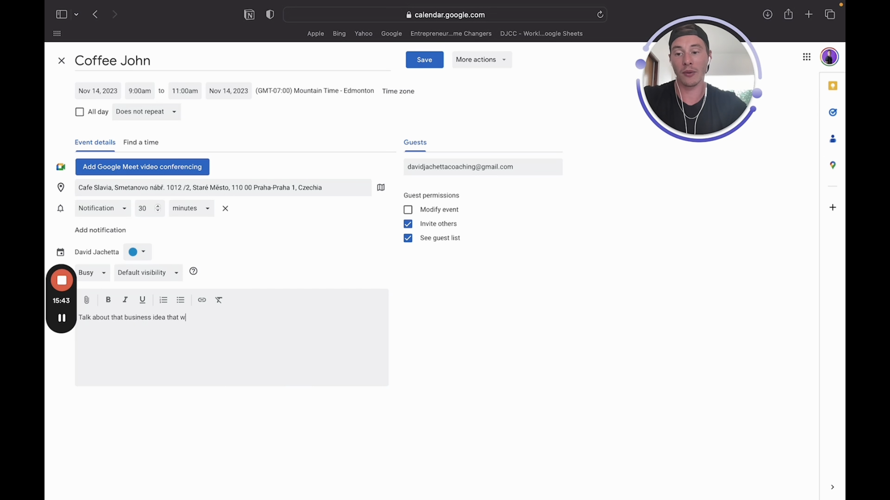
text(e were talking about)
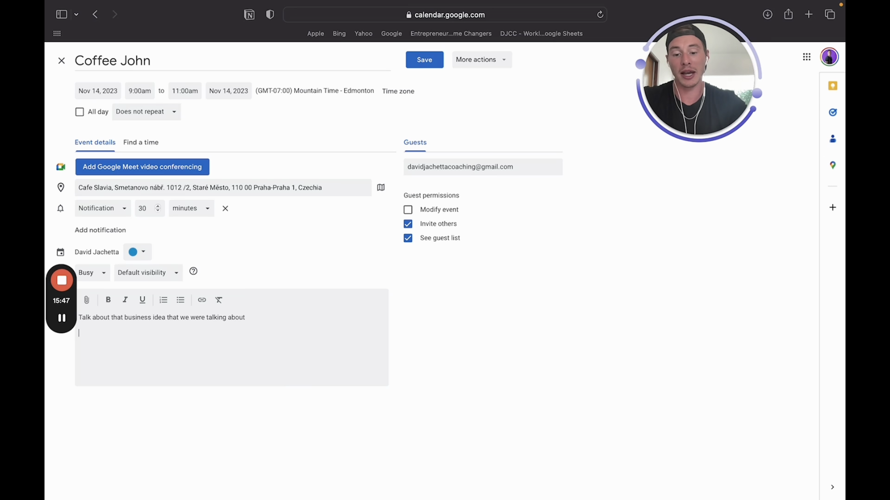
key(Return)
text(Type in what)
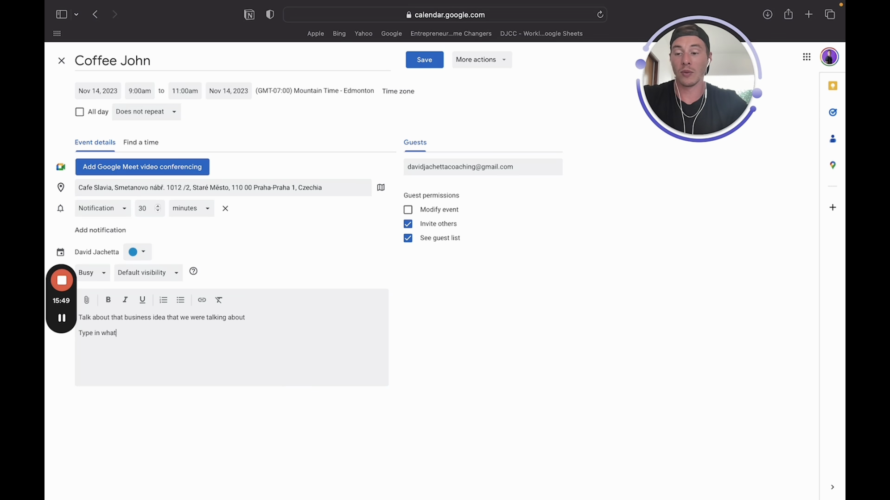
text(ever we want in h)
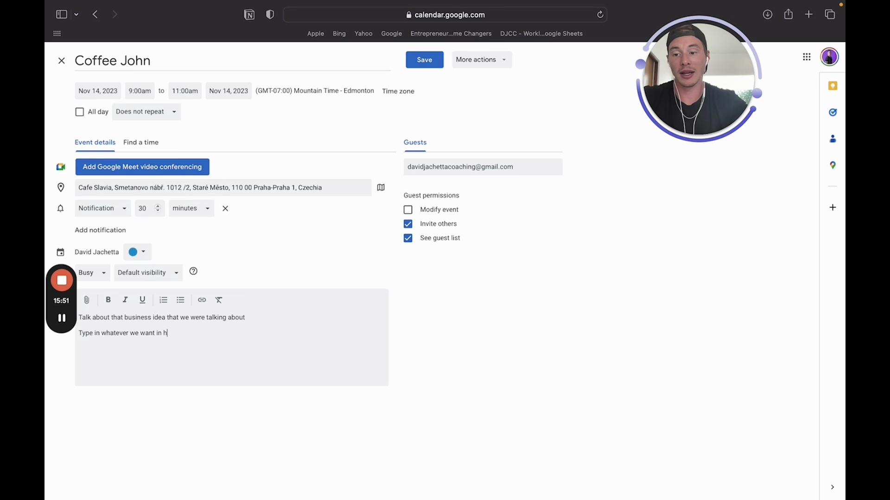
text(ere)
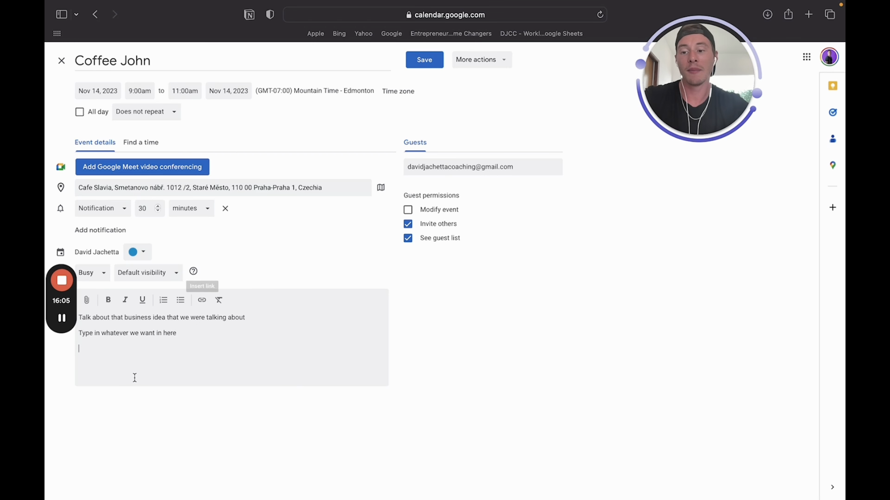
text(Watch this Youtube )
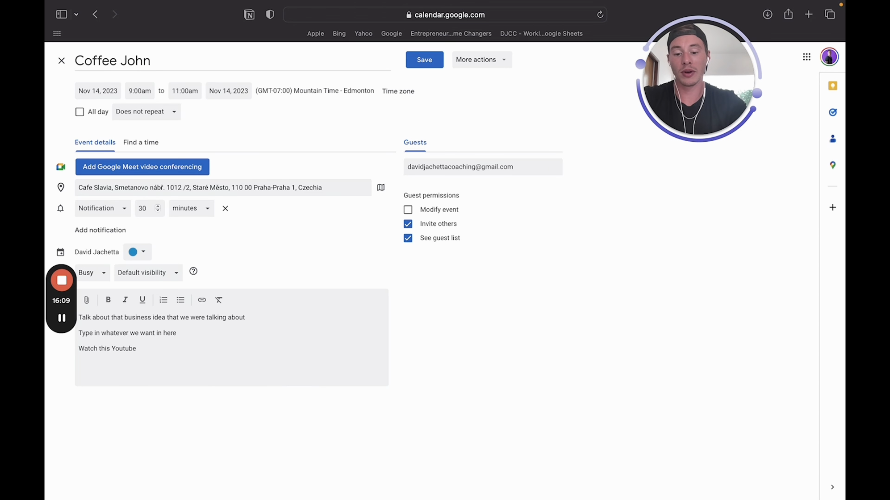
text(video that helped)
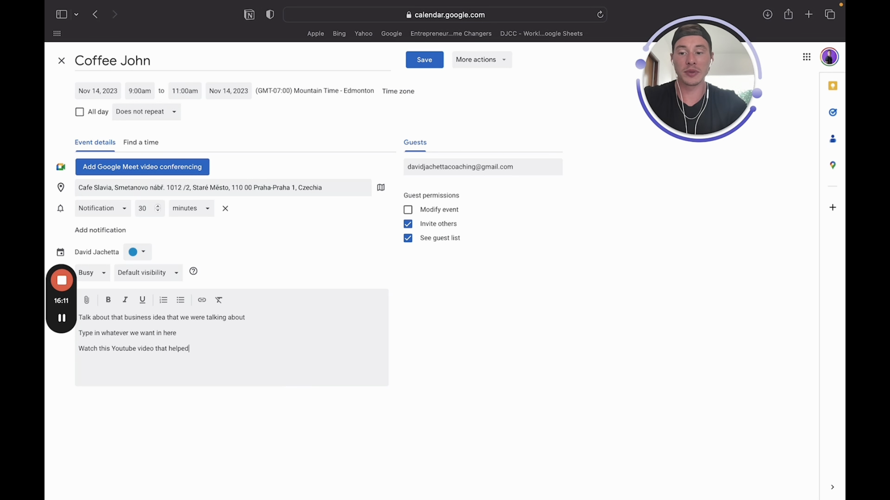
text( me set up my Google Calendar)
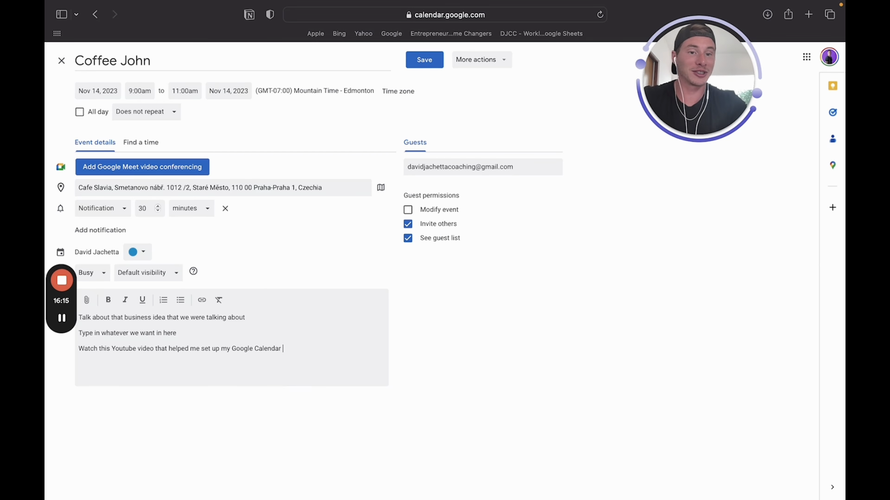
Save the coffee event without inserting a link, then preview it on Tuesday
click(203, 305)
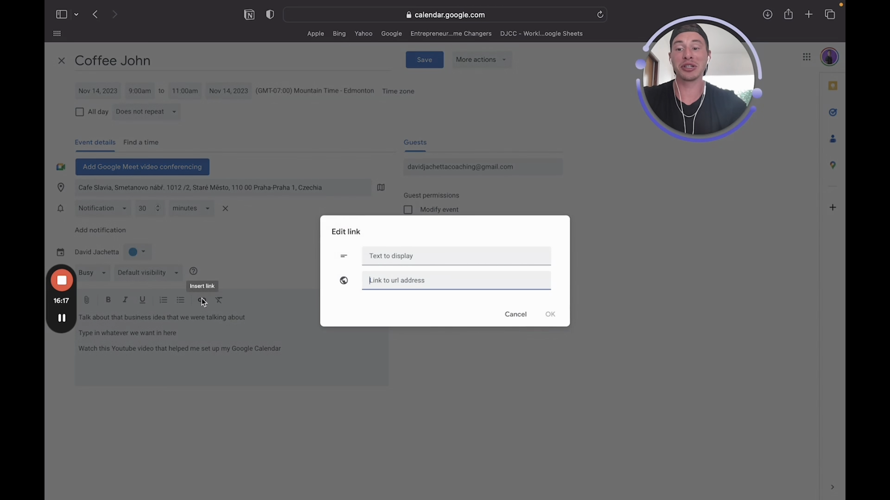
click(407, 379)
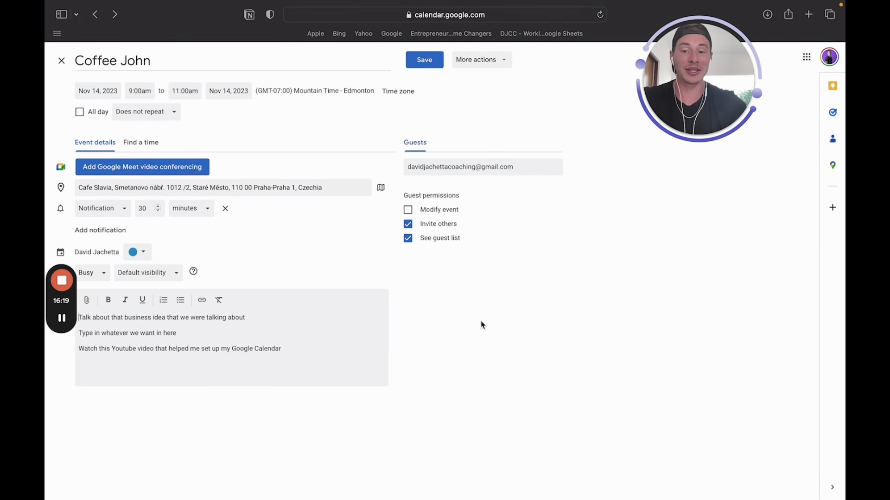
click(434, 60)
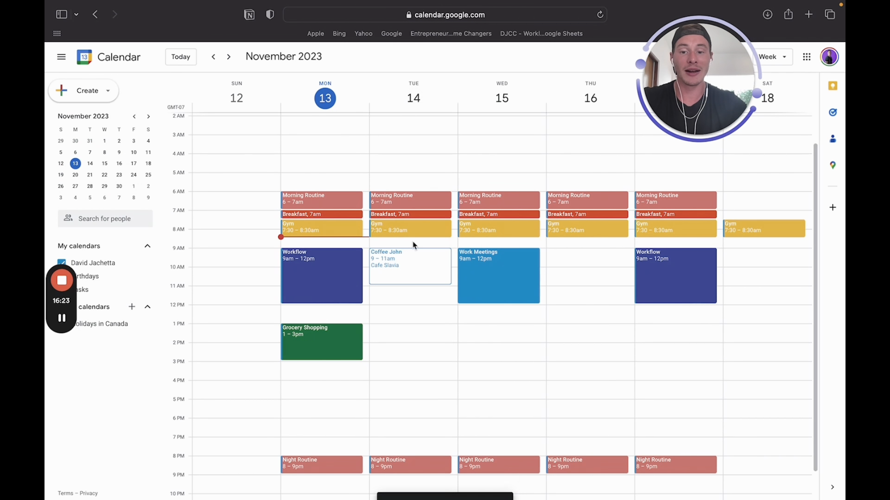
click(407, 265)
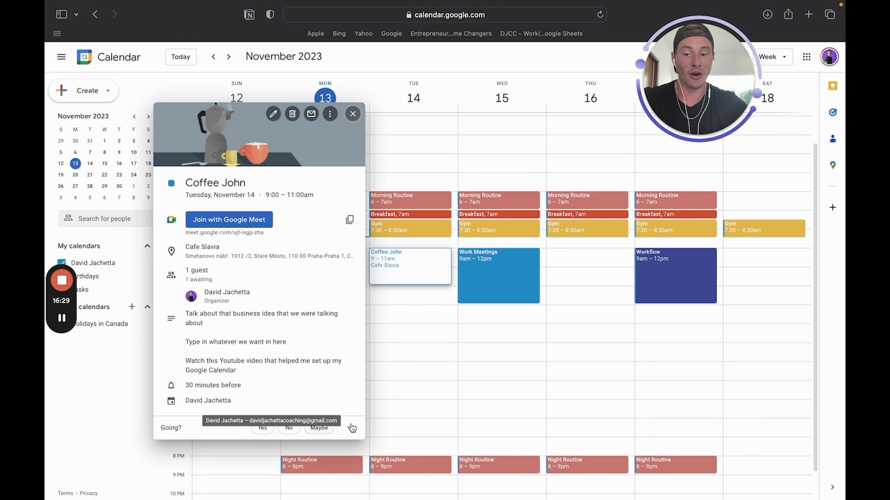
click(408, 261)
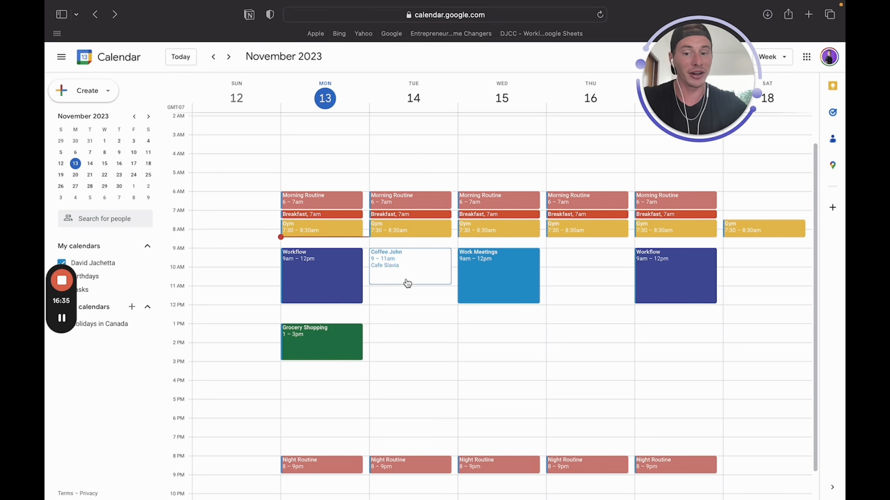
Answer No to the coffee event's Going? prompt, then switch the response back to Yes
click(396, 256)
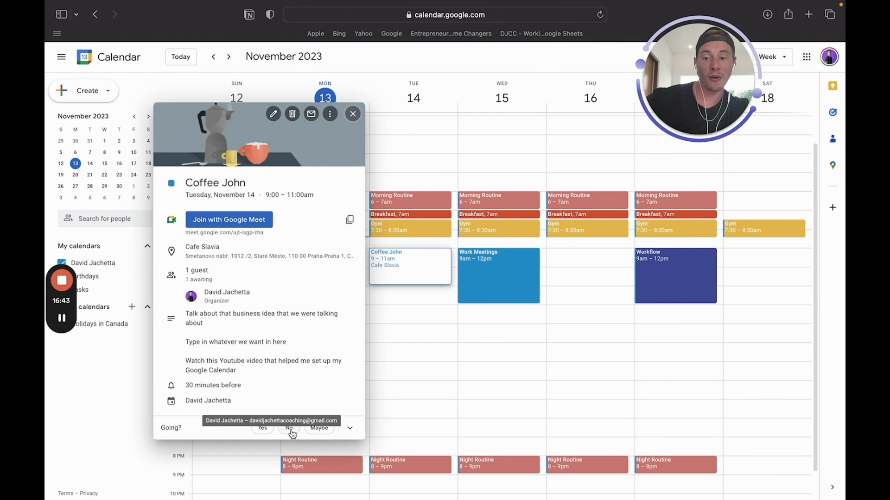
click(350, 428)
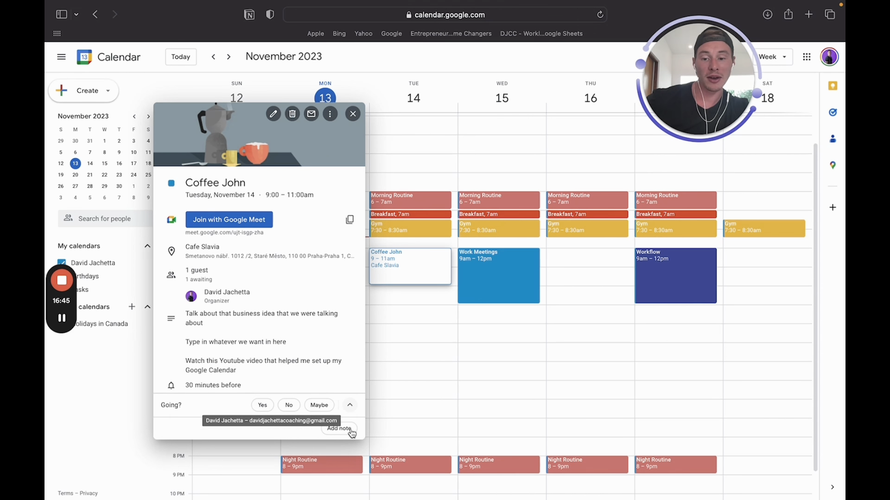
click(288, 406)
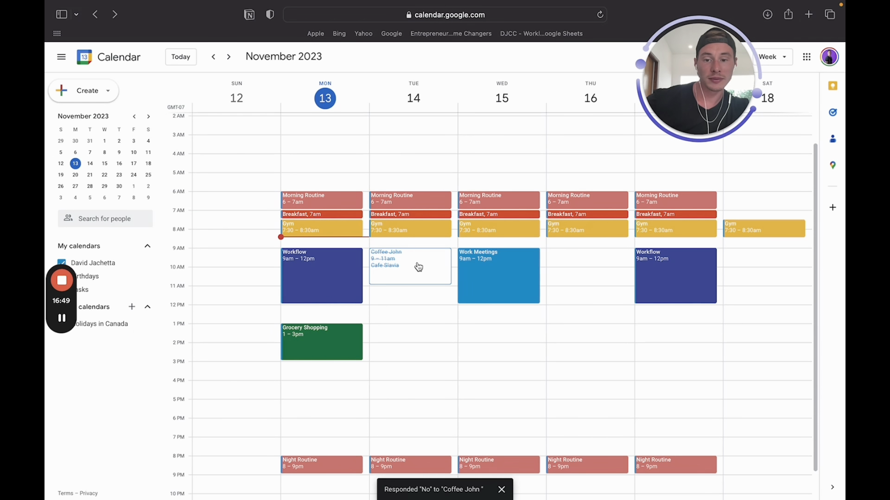
click(377, 266)
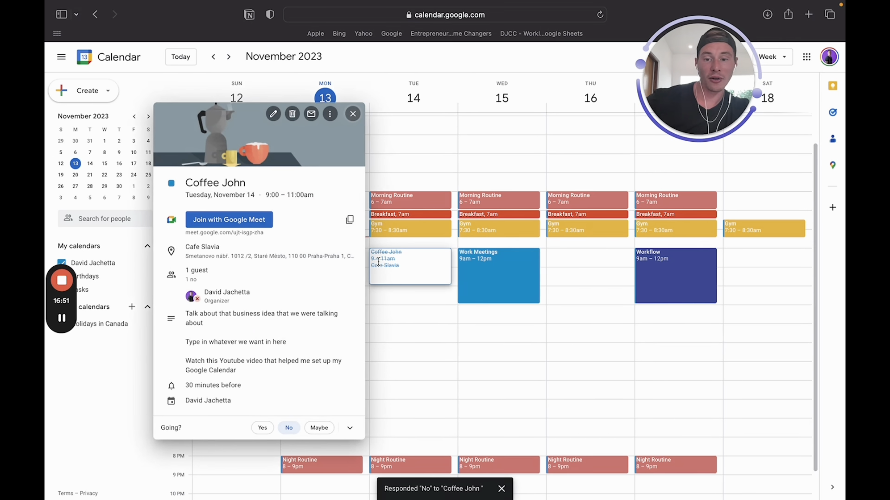
click(262, 427)
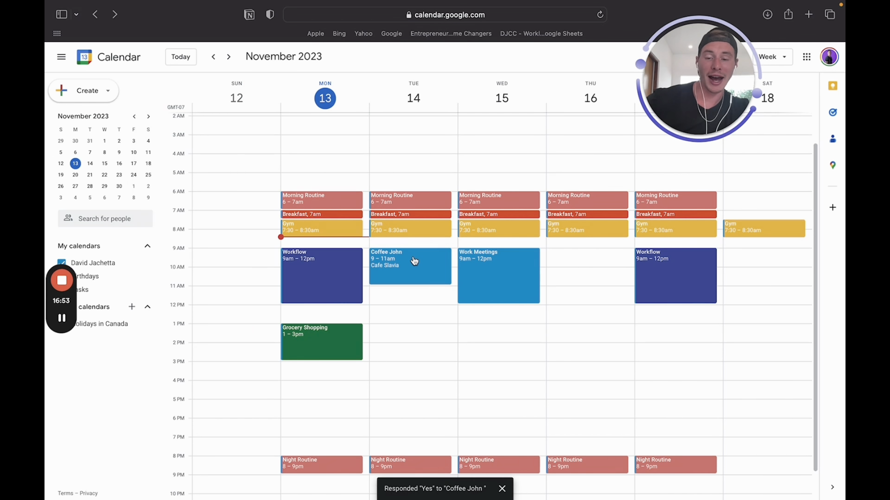
click(391, 271)
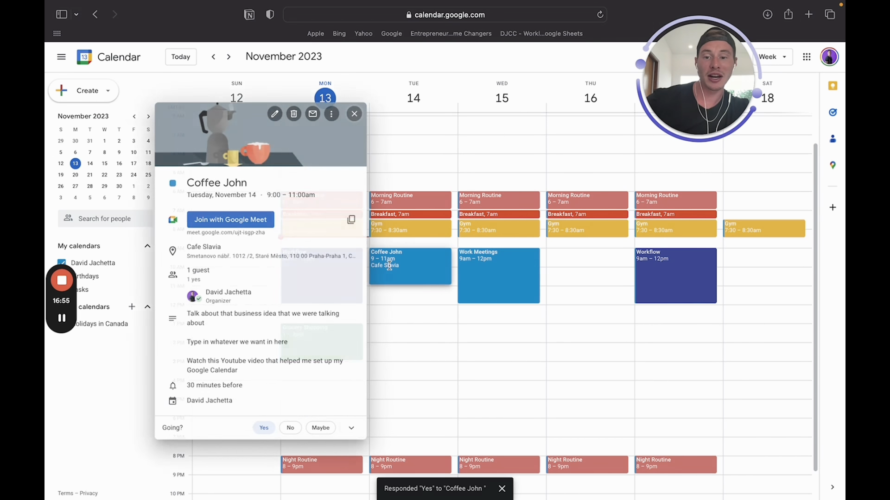
Color the coffee event Lavender, add a 10-minute notification, and save
click(273, 114)
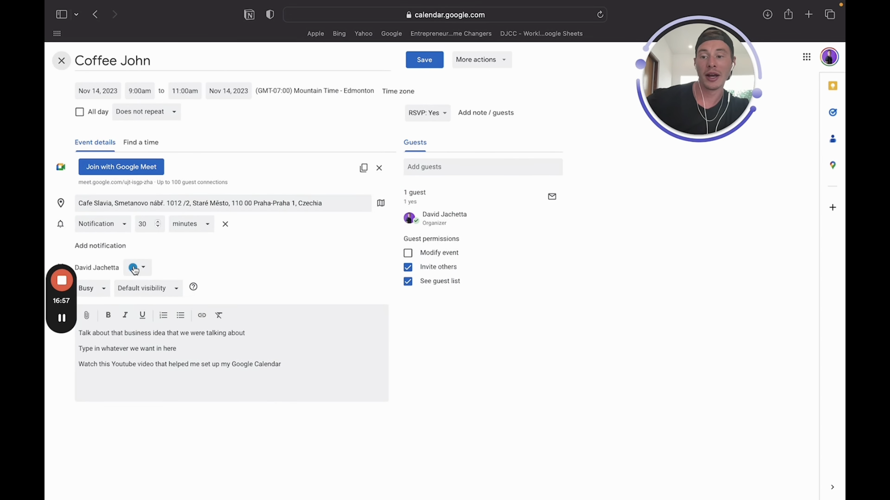
click(134, 269)
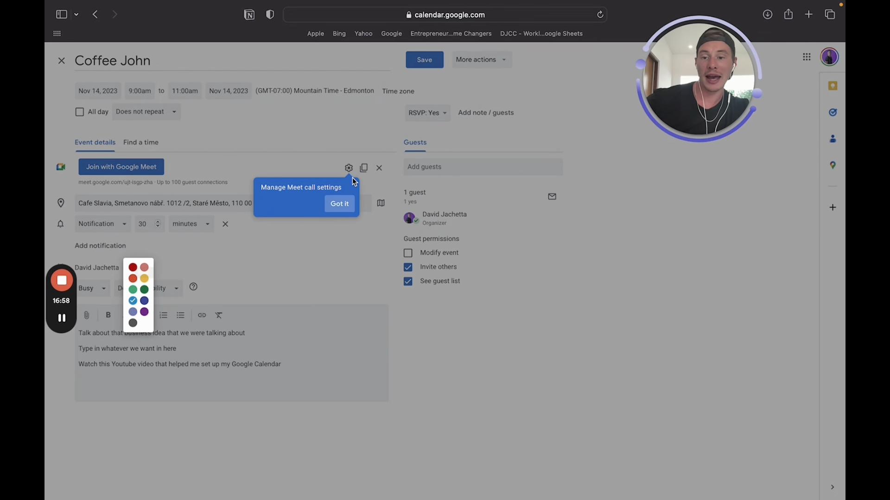
click(339, 203)
click(141, 268)
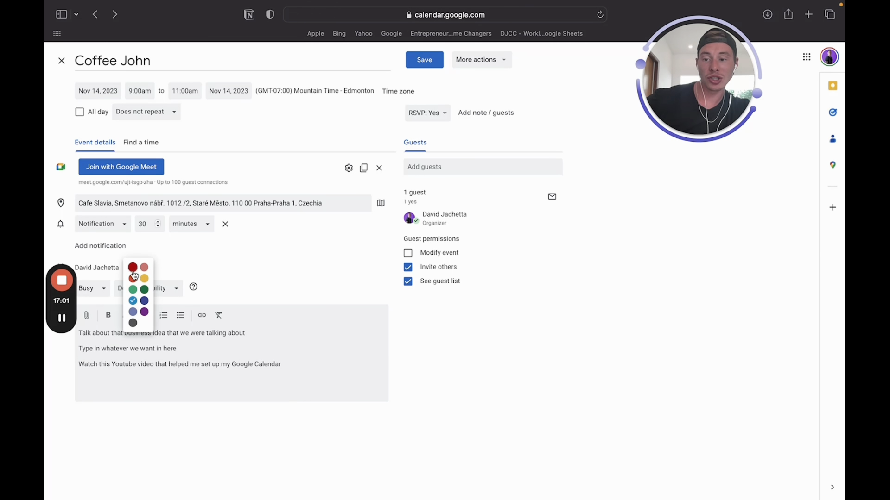
click(133, 315)
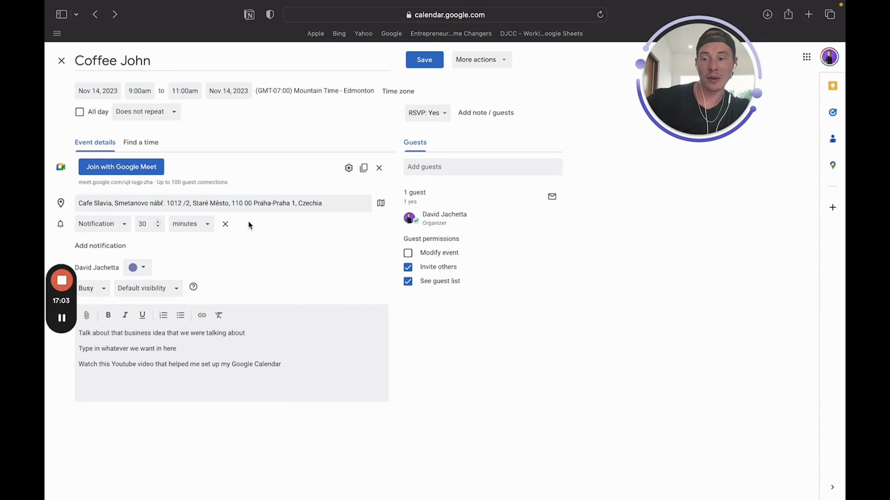
click(116, 245)
click(130, 250)
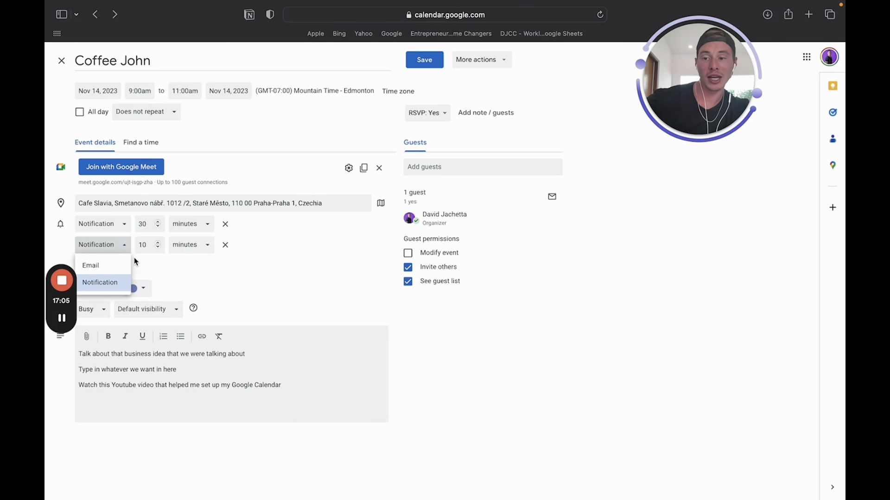
click(116, 291)
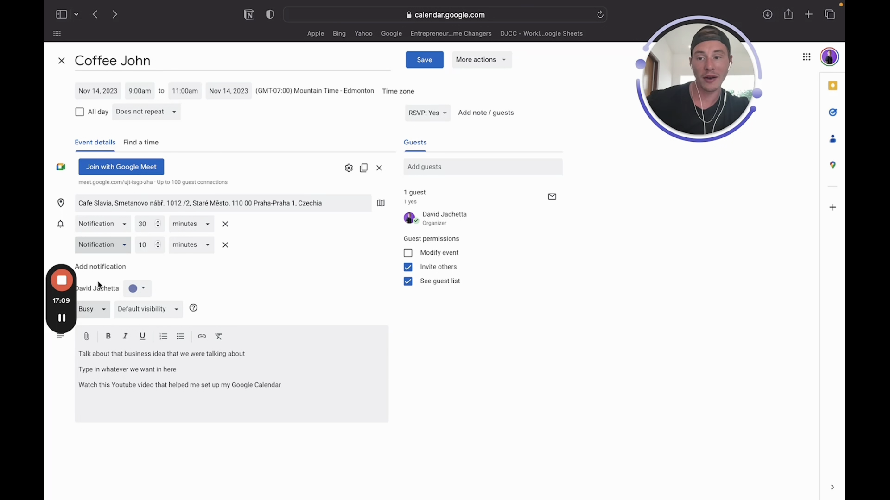
click(422, 60)
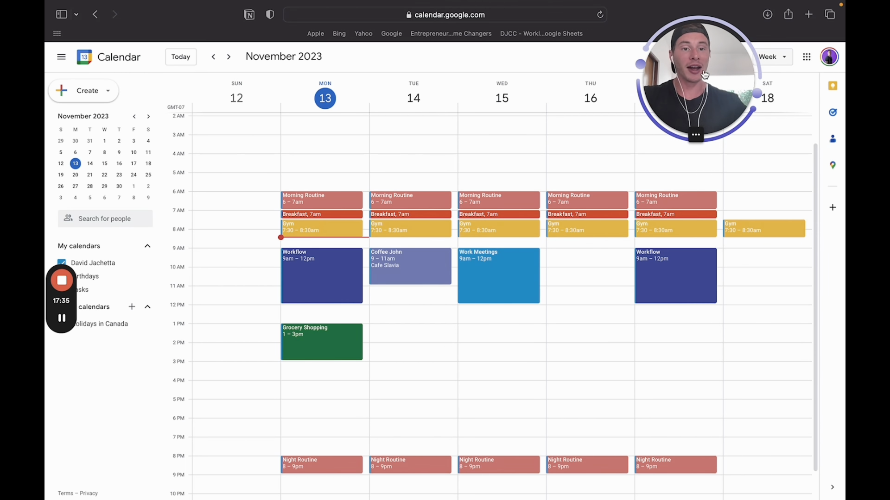
drag(703, 71, 149, 64)
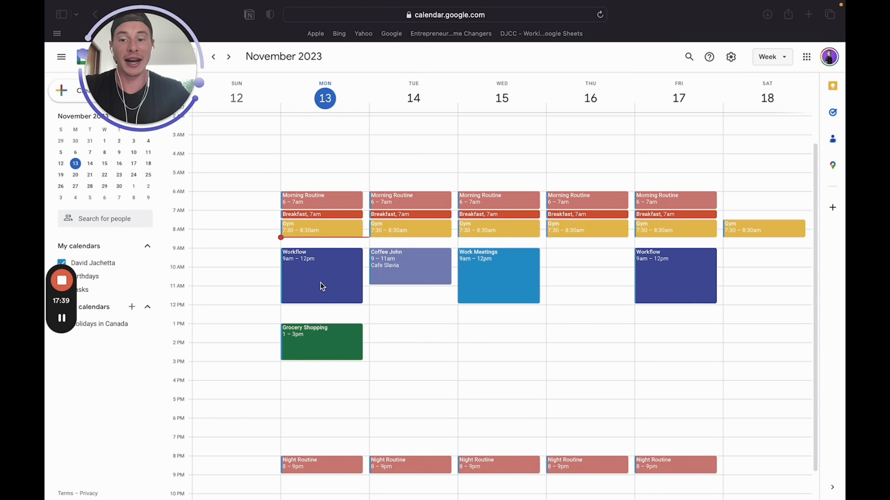
click(306, 277)
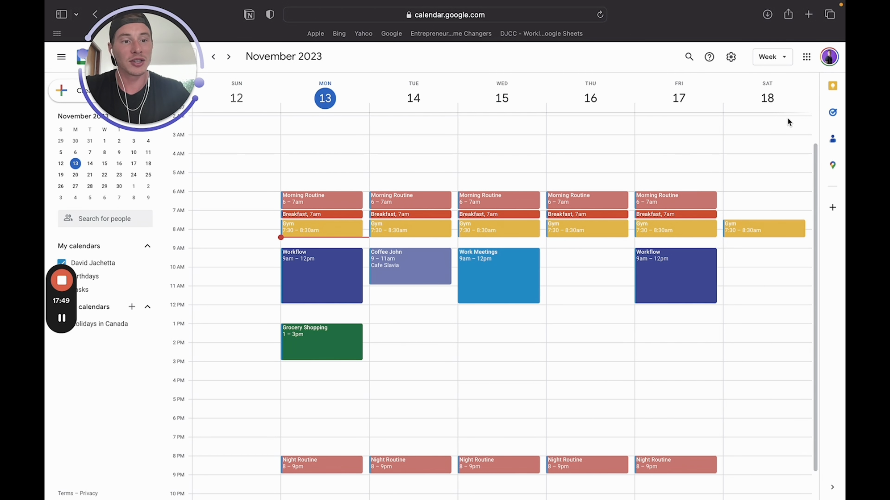
Add task 'Example 1' with details 'NEED TO WATCH YT VIDEO', due today at 9:00 AM
click(833, 116)
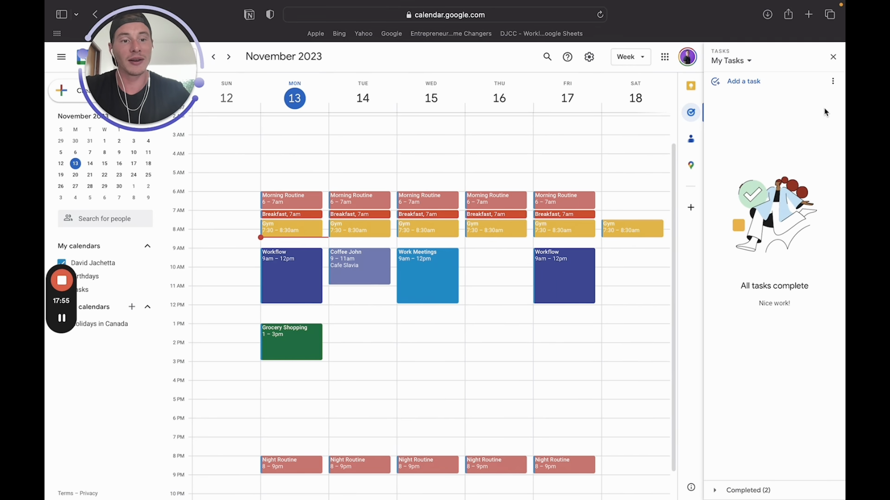
click(743, 83)
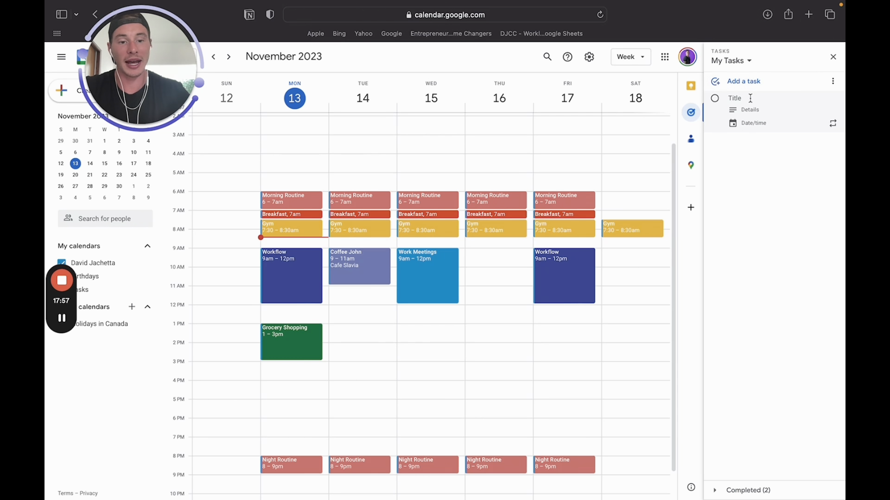
text(Example 1)
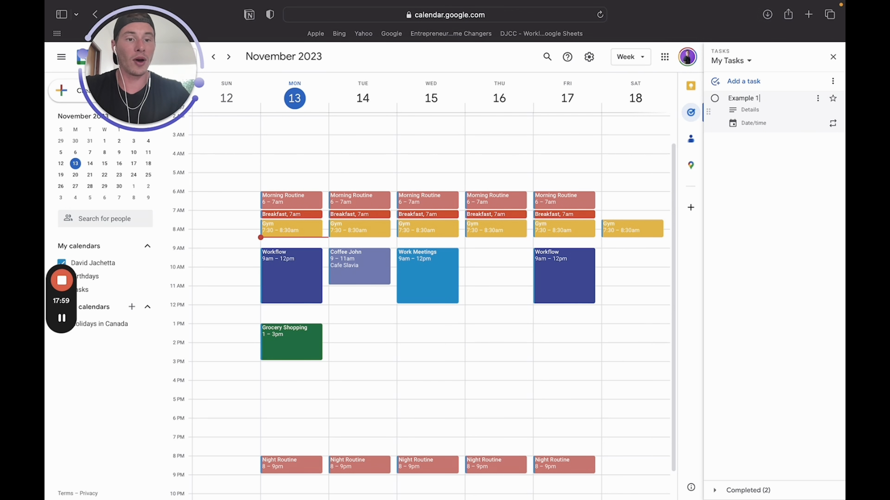
click(758, 109)
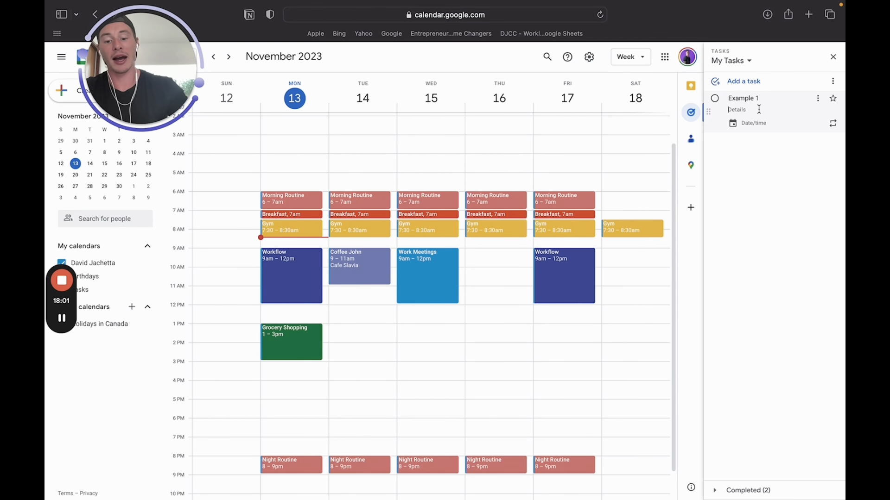
text(NEED TO WATCH YT VIDEO)
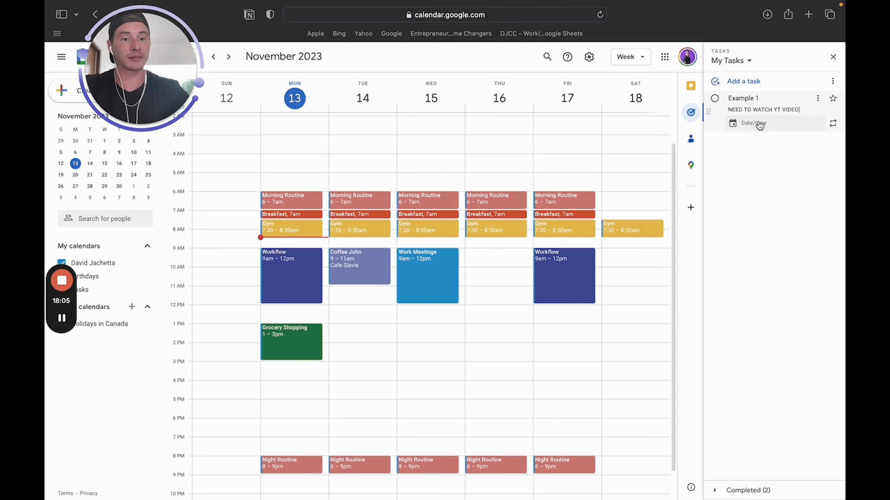
click(759, 124)
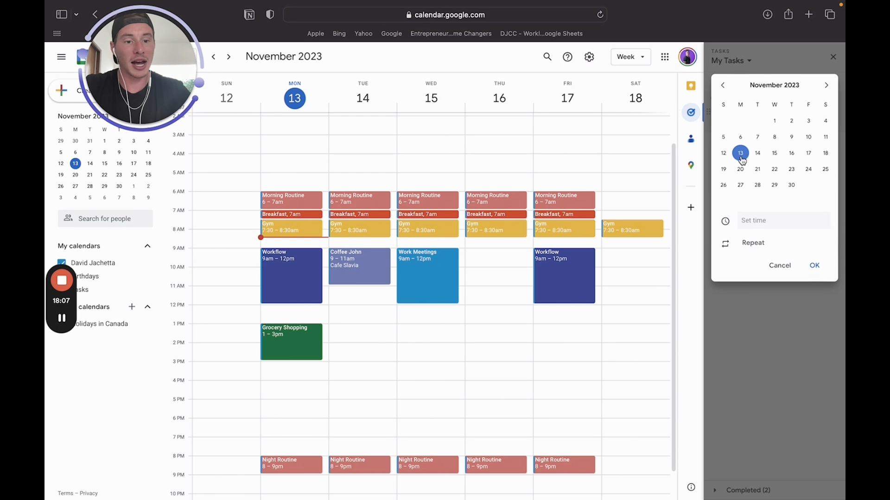
click(776, 218)
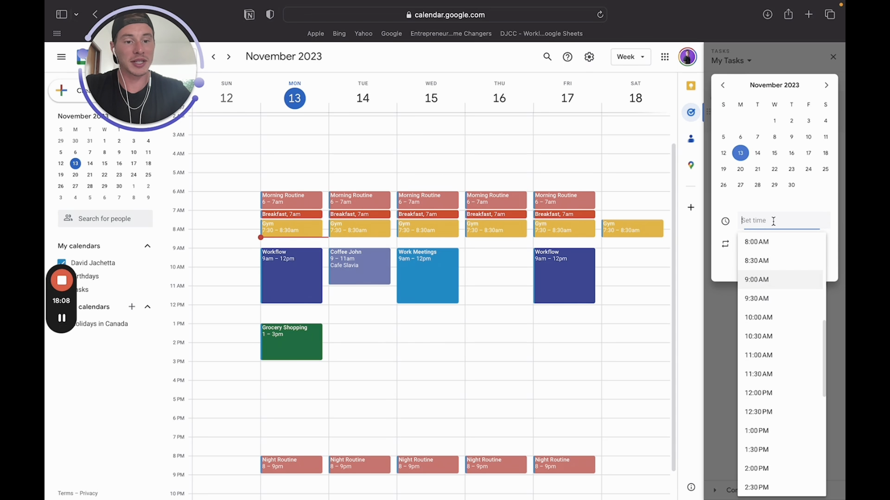
click(772, 285)
click(814, 265)
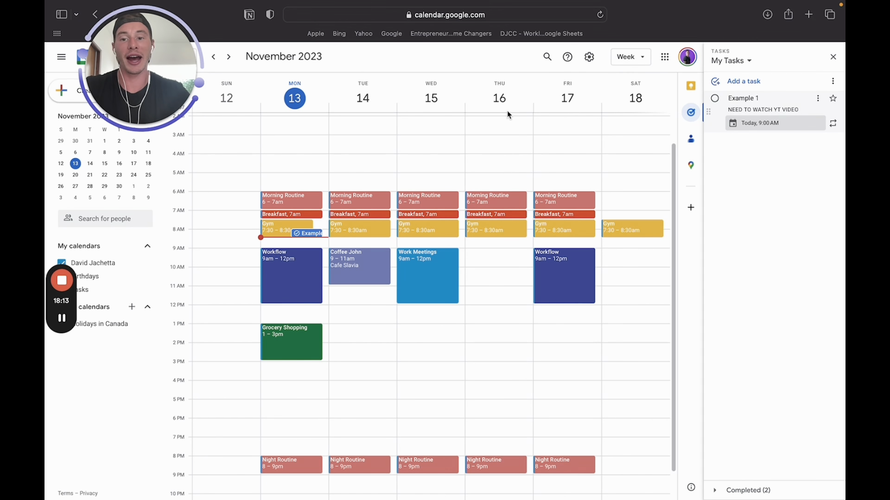
Add task 'To do List' with note 'Cool eh?', due November 14
click(755, 84)
text(To d)
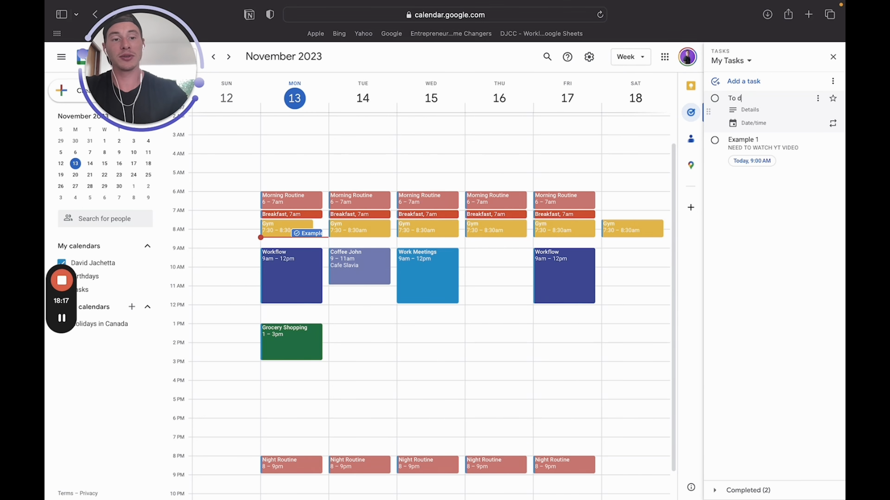
text(o List)
click(775, 112)
text(Cool eh?)
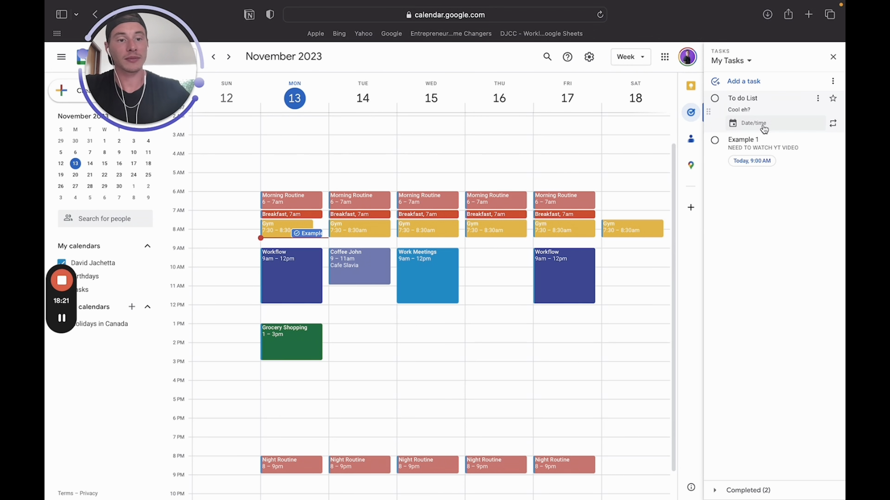
click(754, 123)
click(756, 154)
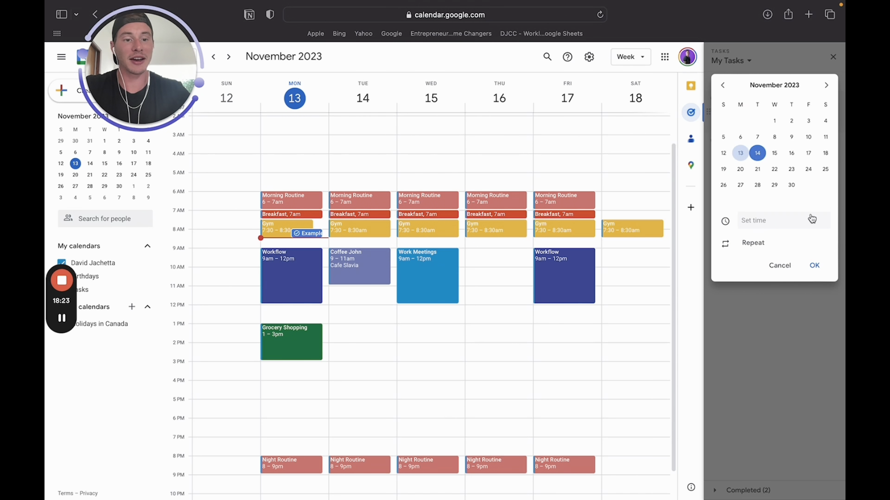
click(813, 266)
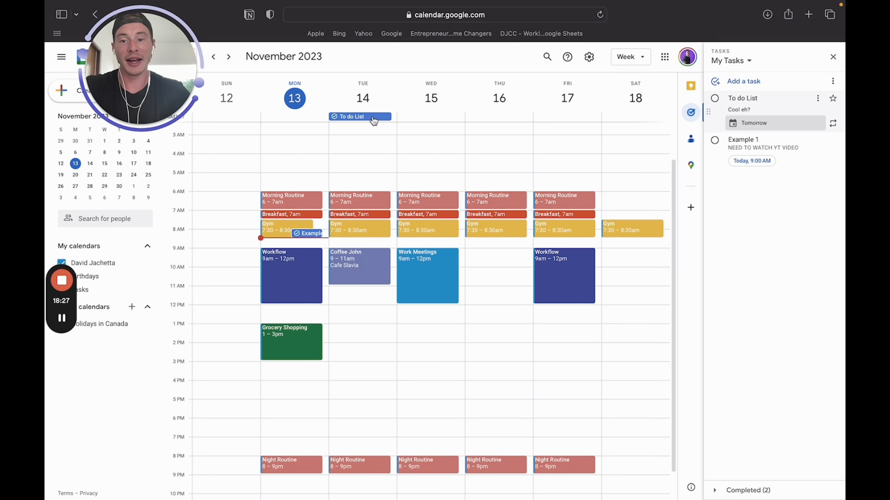
click(800, 213)
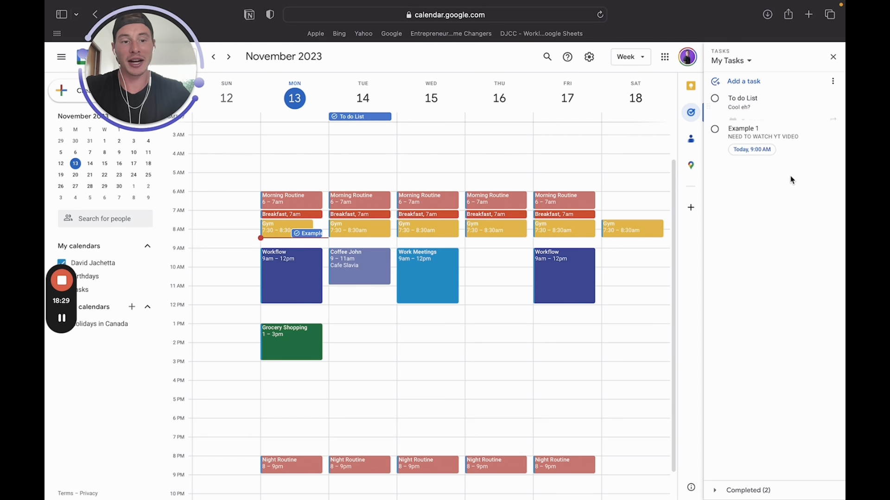
Check Example 1's due time without changing it, and reopen the To do List task
click(760, 160)
click(756, 221)
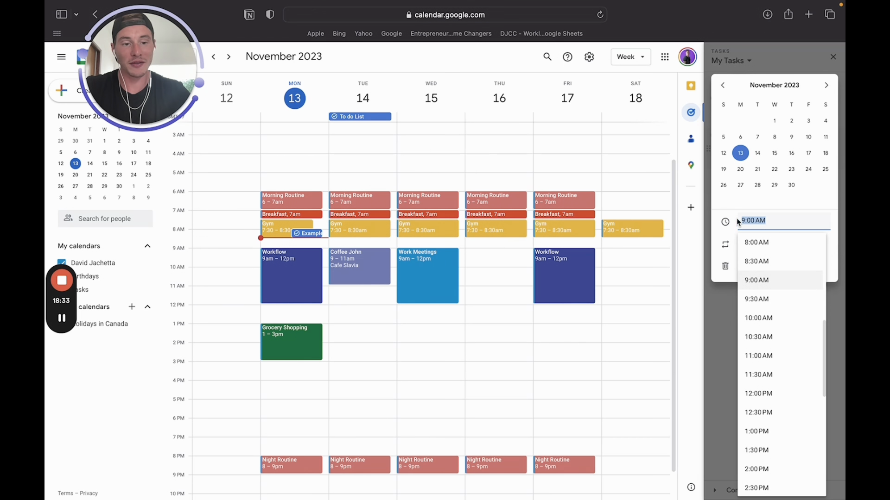
click(714, 242)
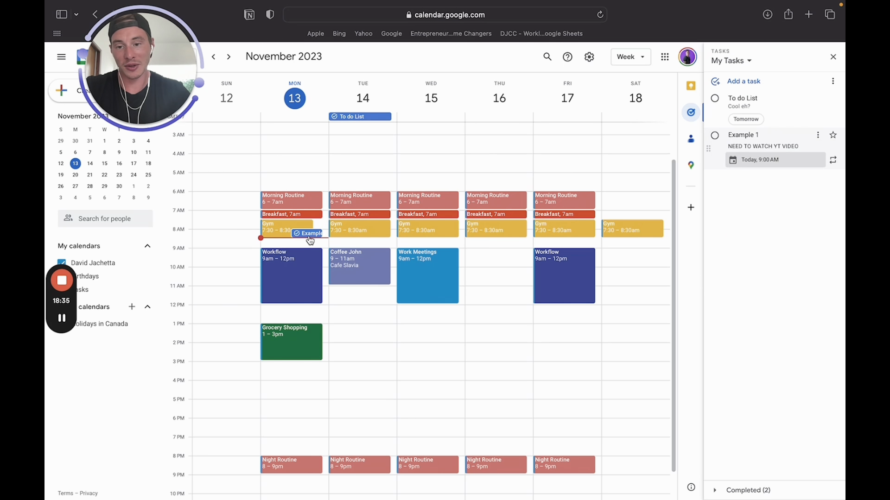
click(764, 103)
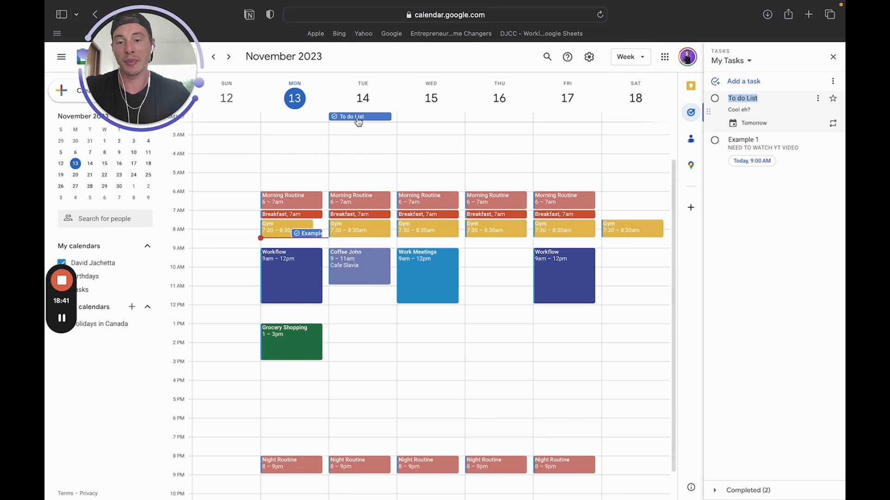
Add task 'Time of the day for task' due November 14 at 1:00 PM
click(719, 208)
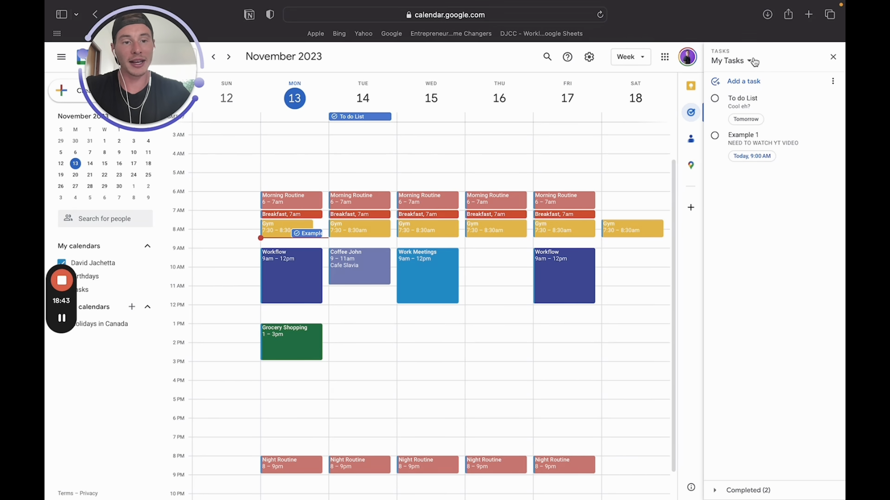
click(744, 82)
text(T)
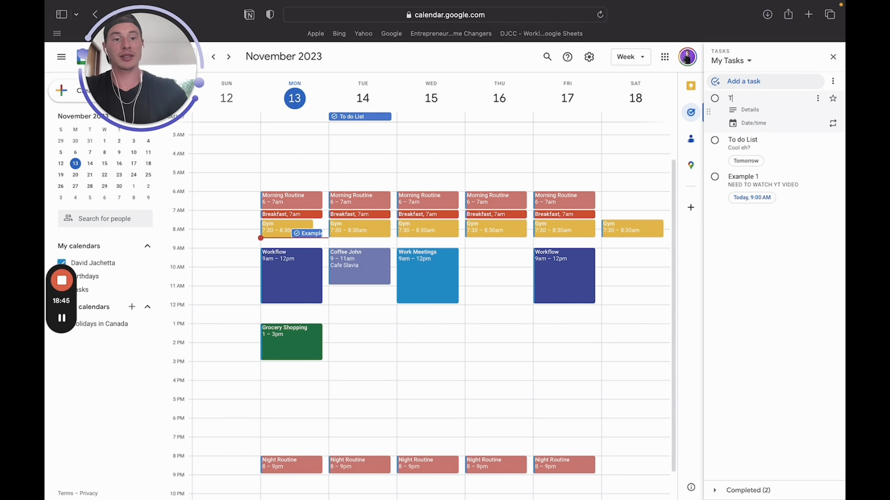
text(ime of the day for )
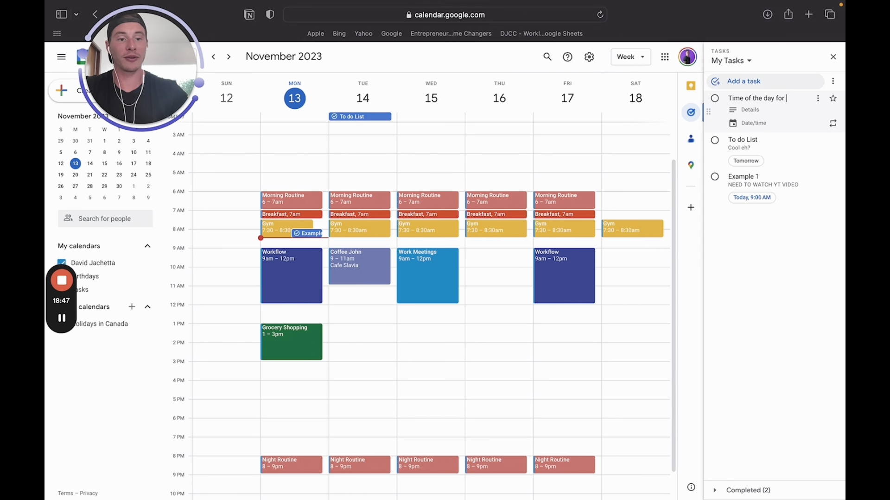
text(task)
click(754, 123)
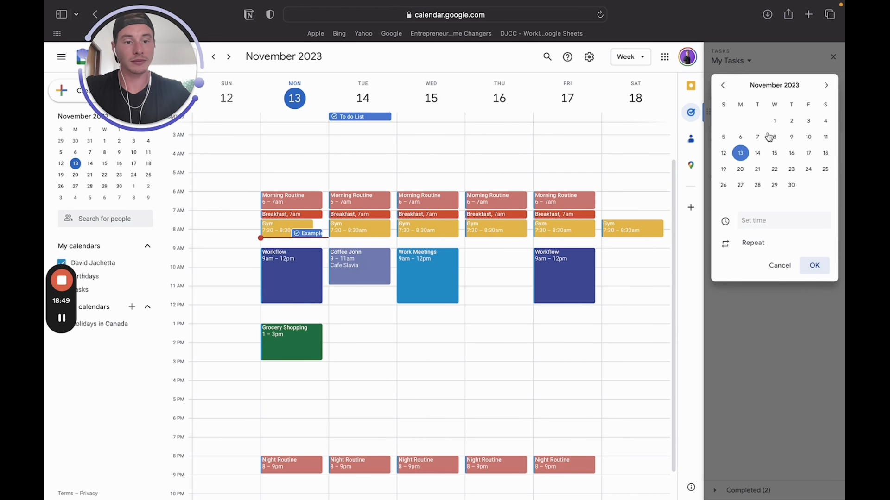
click(757, 155)
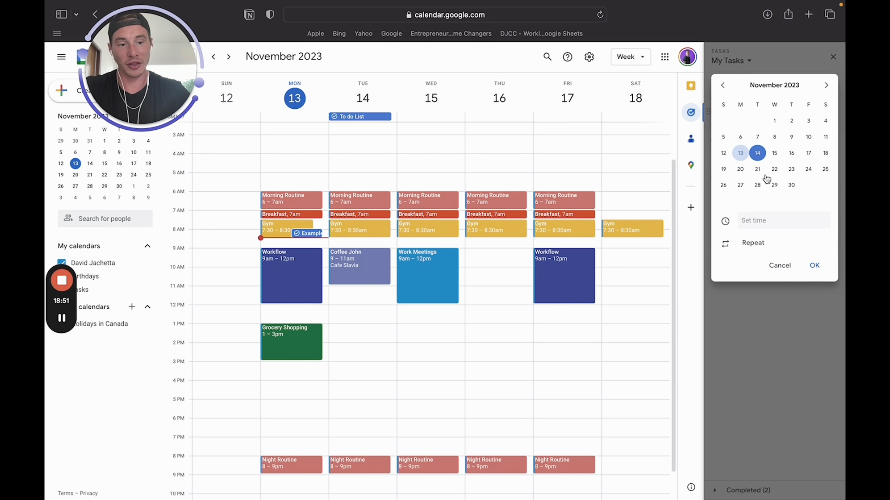
click(776, 222)
text(1)
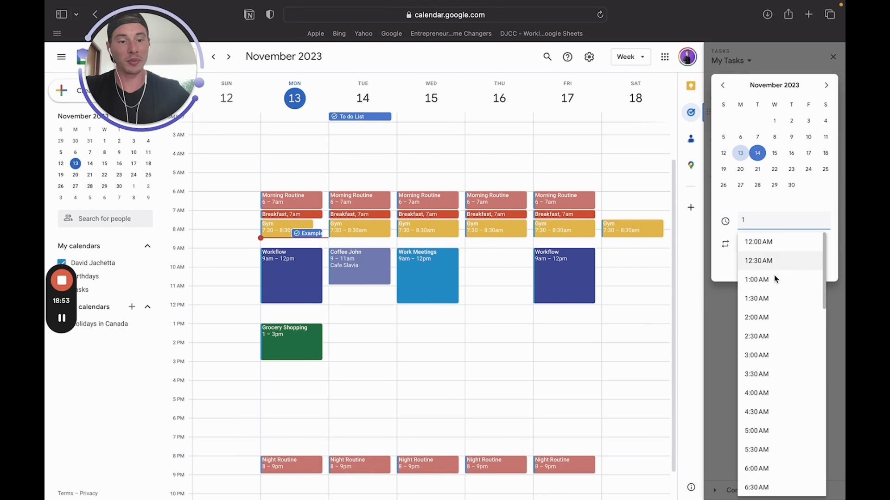
scroll(769, 296, down, 3)
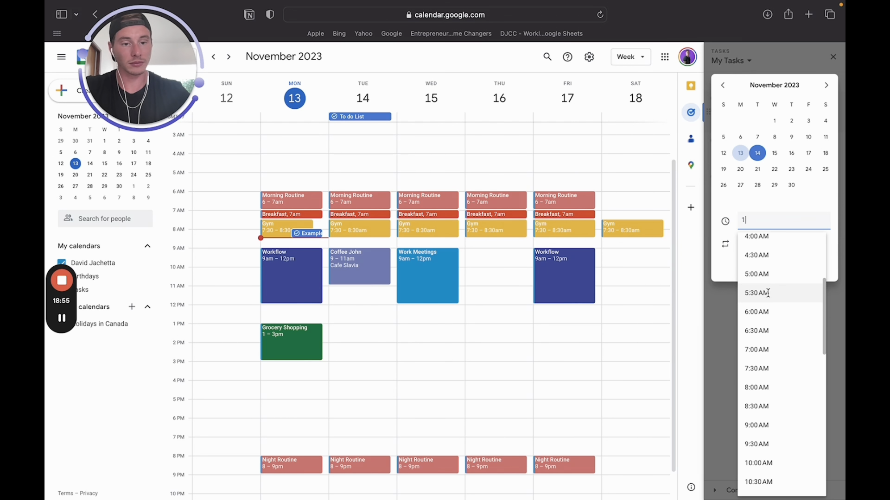
text(:00pm)
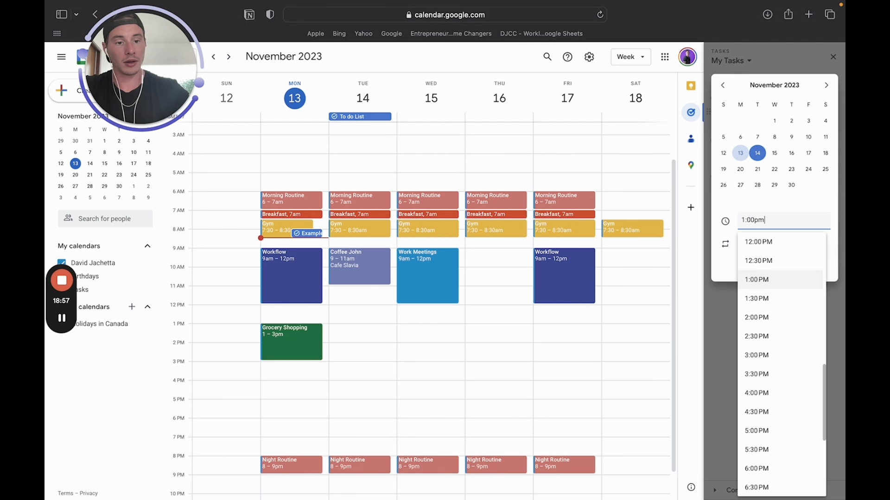
click(783, 278)
click(814, 266)
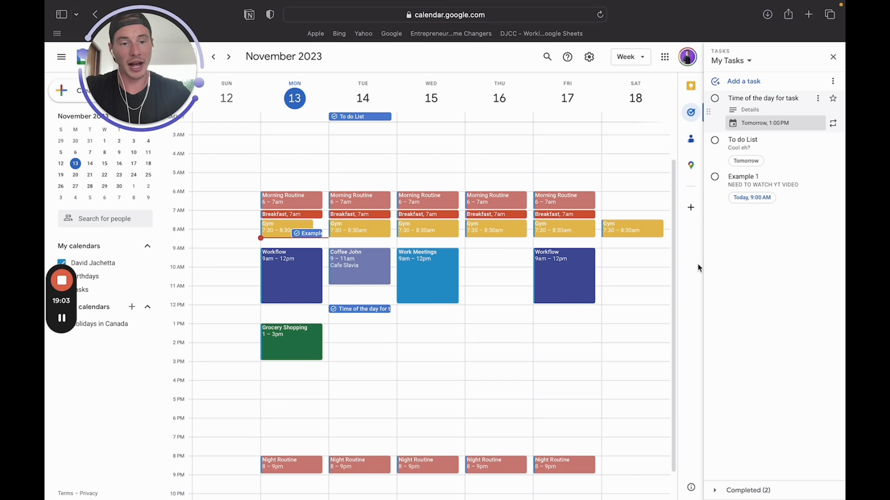
Add task 'Happening Wednesday' with a call reminder note, due Wed, Nov 15
click(744, 80)
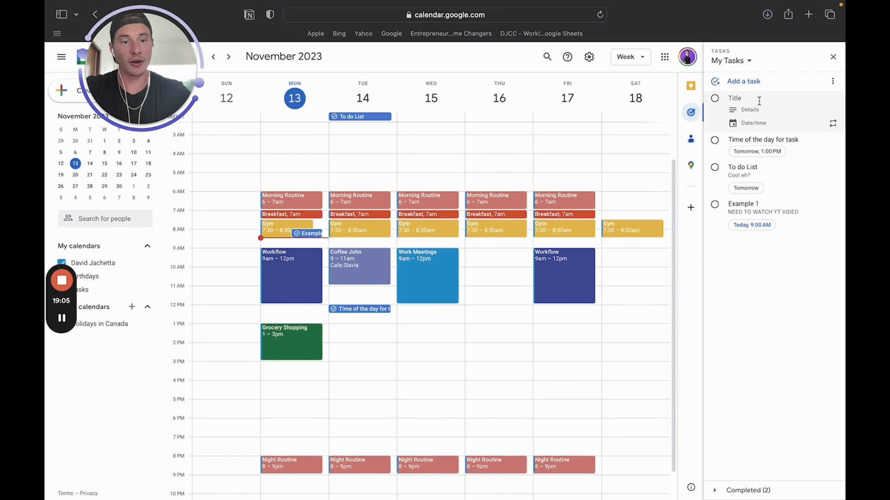
text(Happening Wednesday)
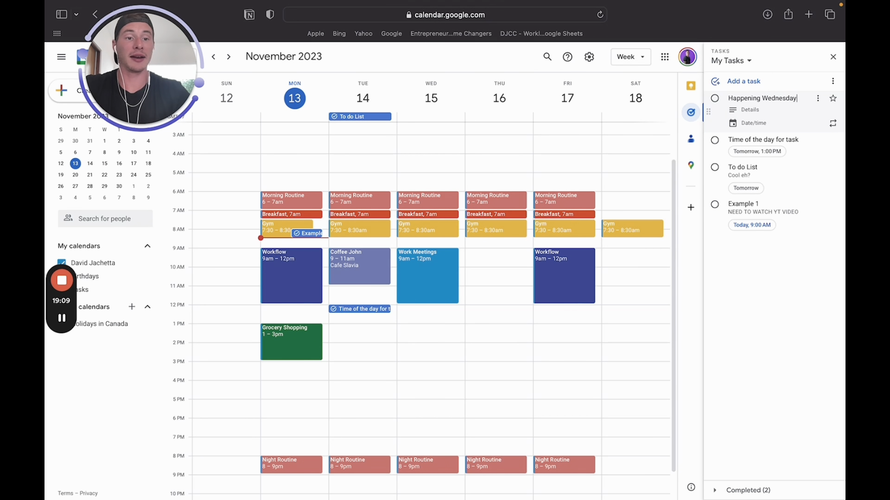
click(770, 108)
text(Call Sally)
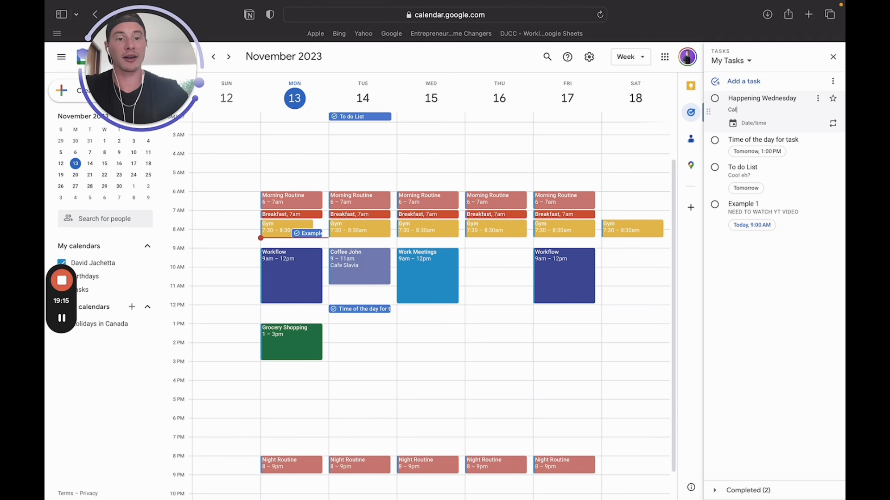
click(769, 123)
click(774, 156)
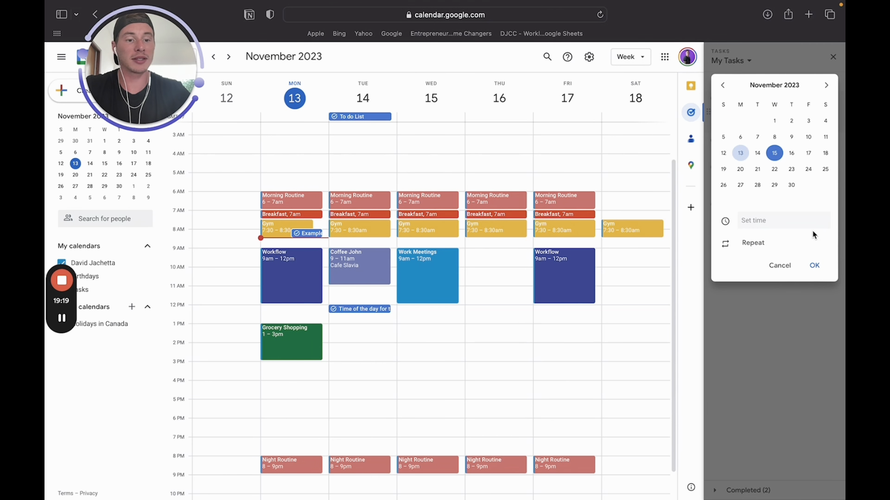
click(814, 265)
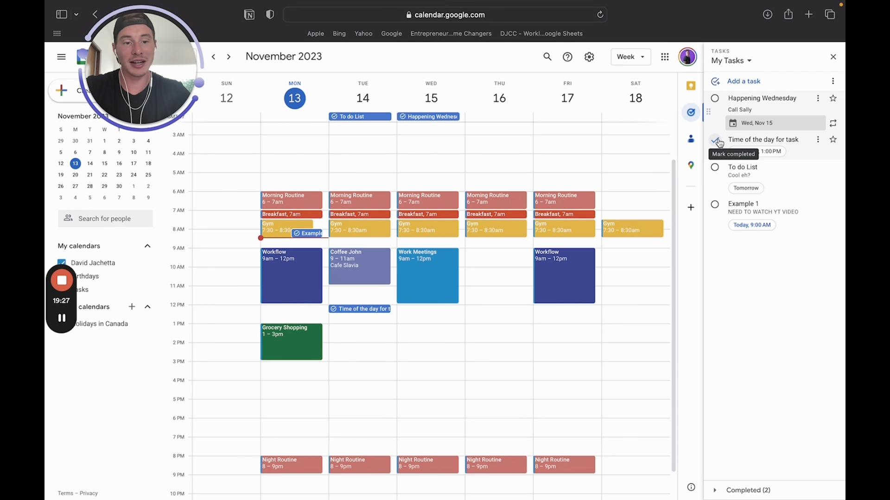
Mark Example 1, To do List, Time of the day and Happening Wednesday completed; close Tasks
click(321, 233)
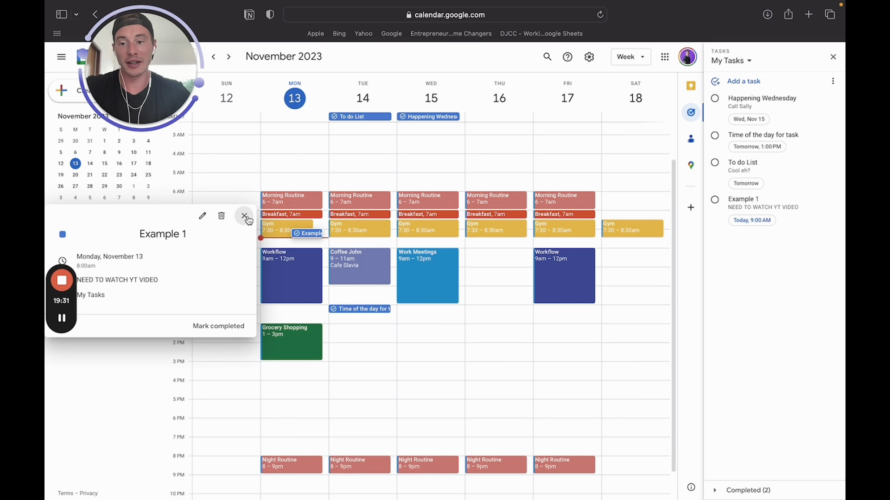
click(715, 202)
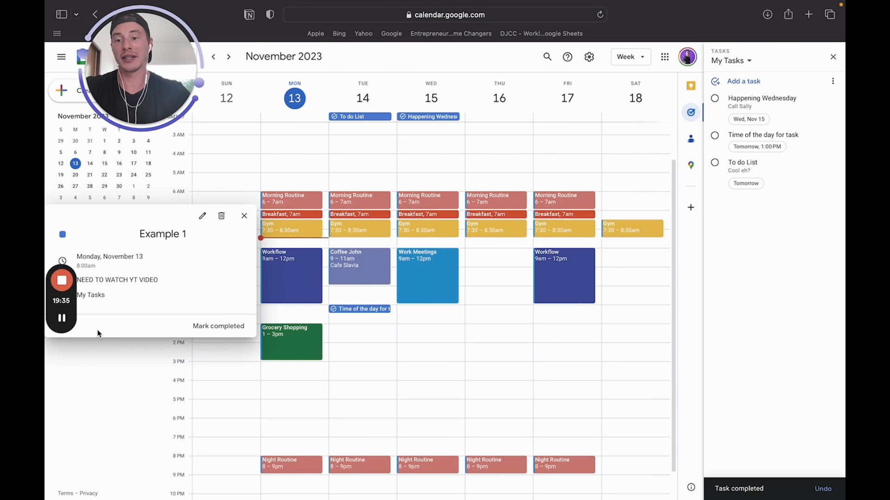
click(244, 216)
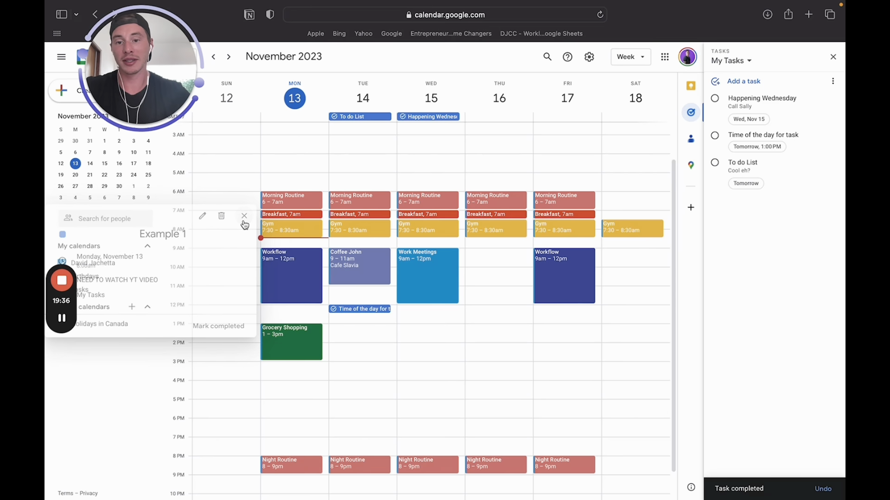
click(371, 117)
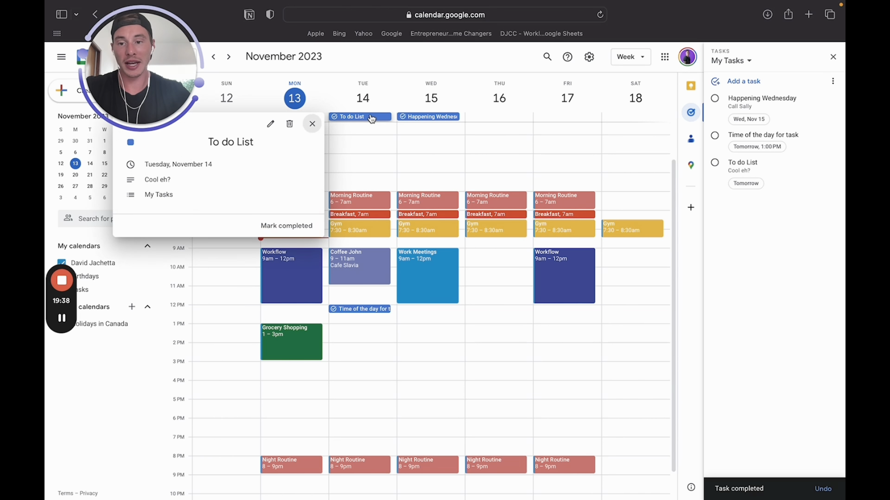
click(289, 230)
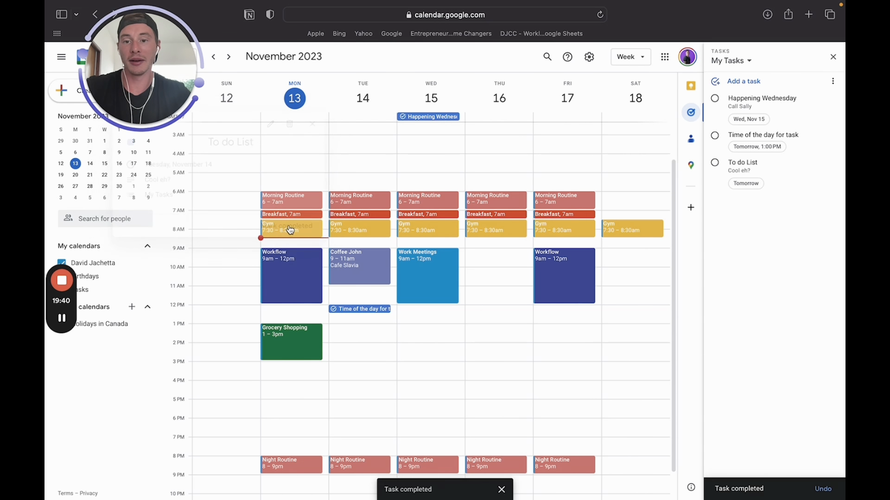
click(344, 309)
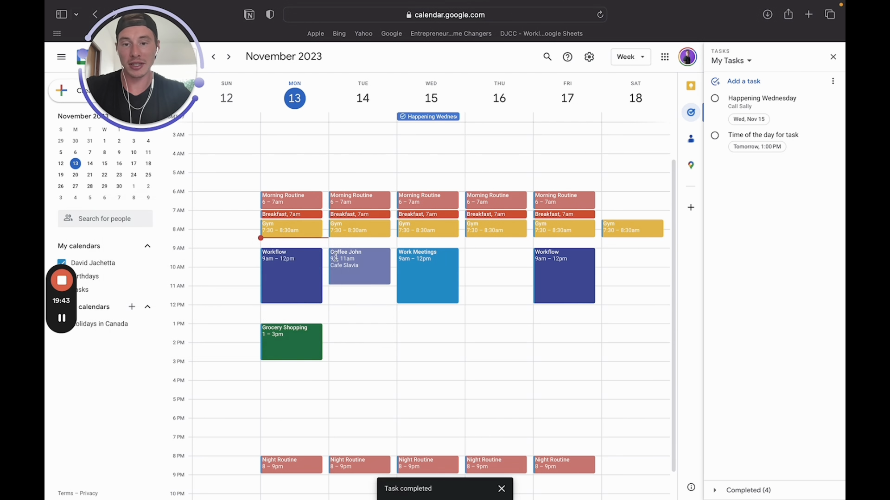
click(295, 319)
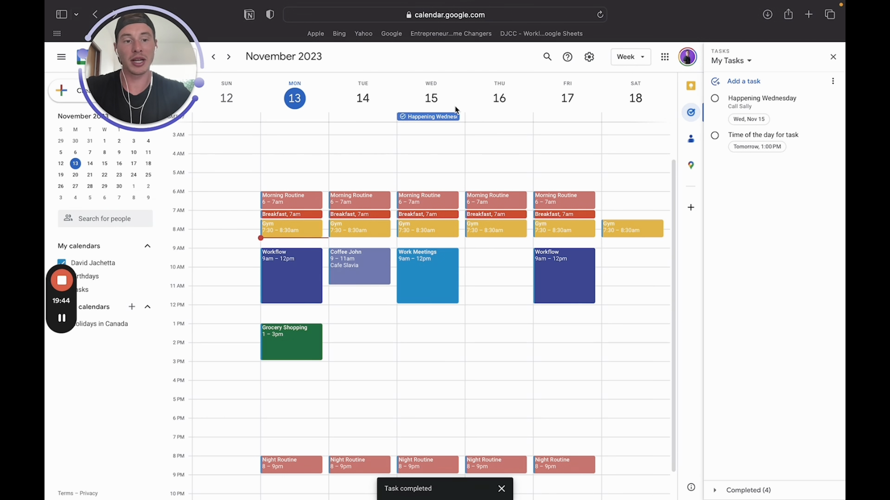
click(715, 99)
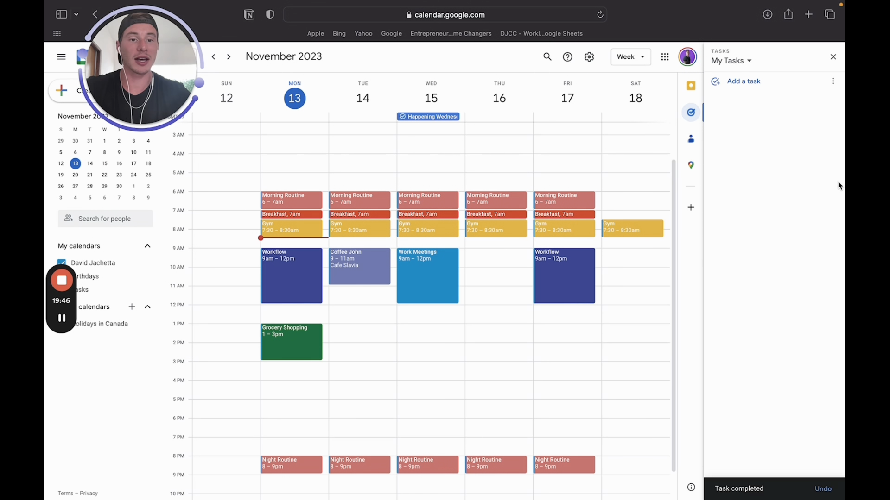
click(832, 56)
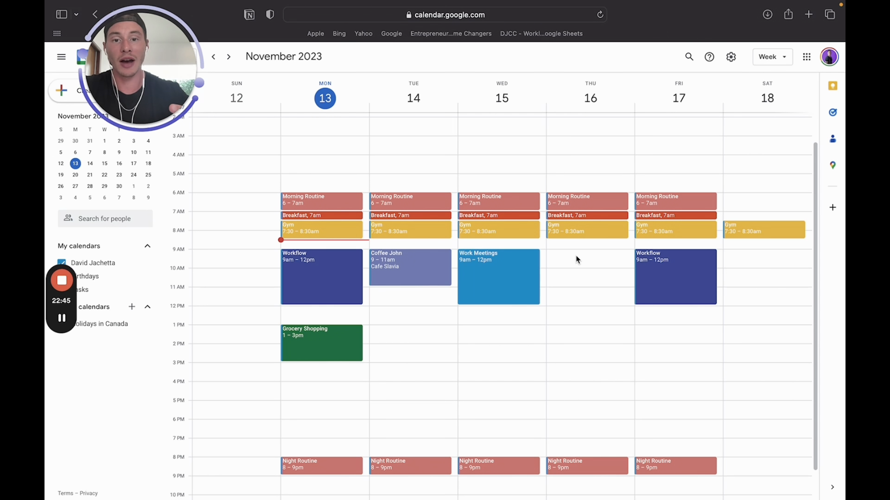
Start a new event on Thursday, November 16 from 9 to 10am
mouse_move(533, 497)
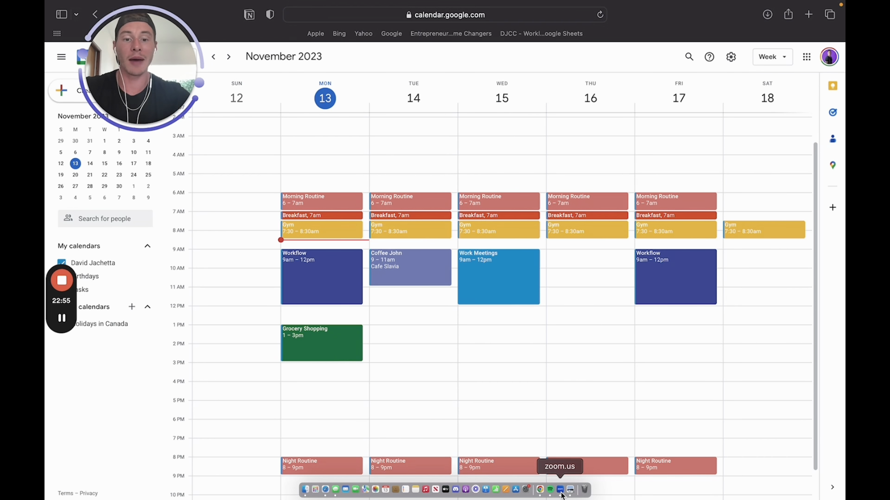
click(586, 258)
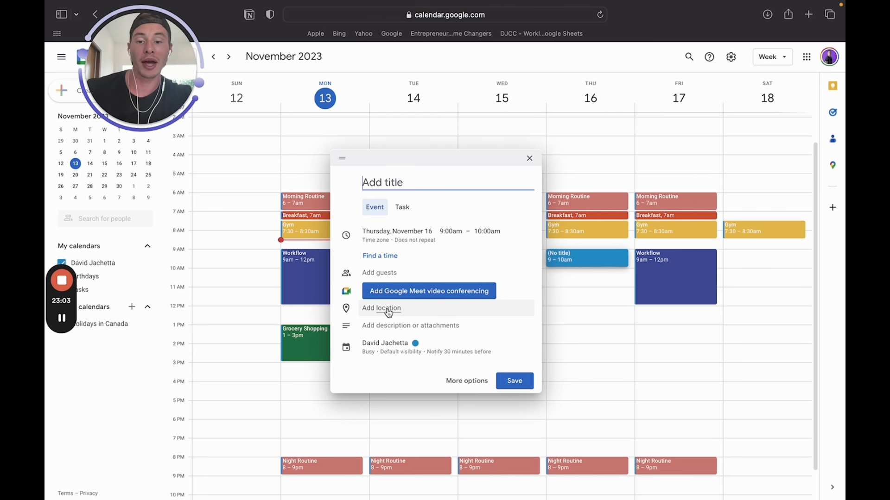
Discard the untitled Thursday, November 16 9am event draft without saving it
click(410, 326)
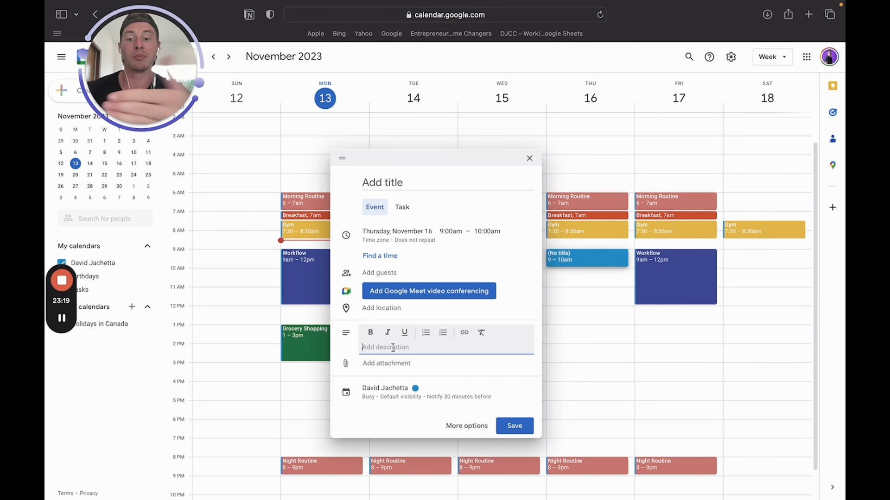
click(530, 158)
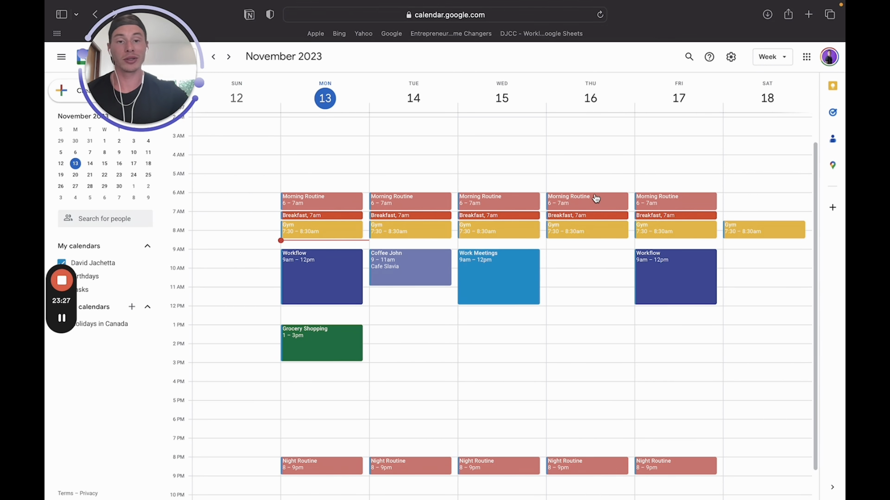
click(399, 278)
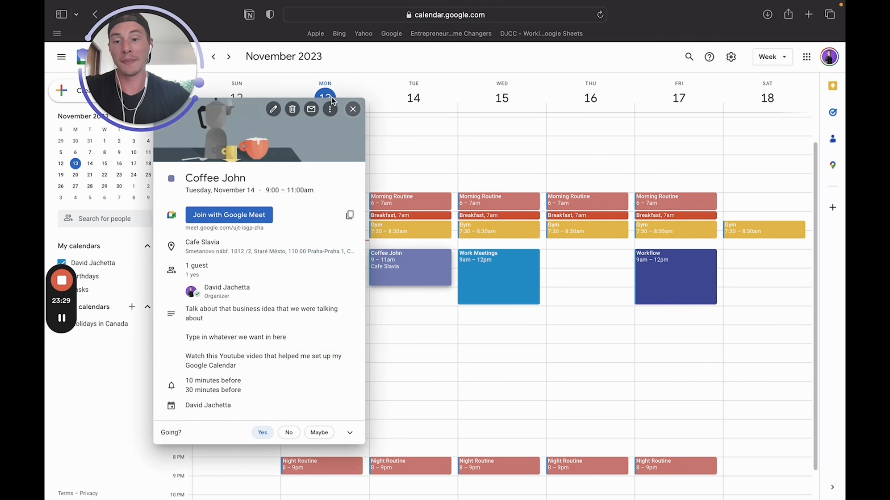
click(280, 112)
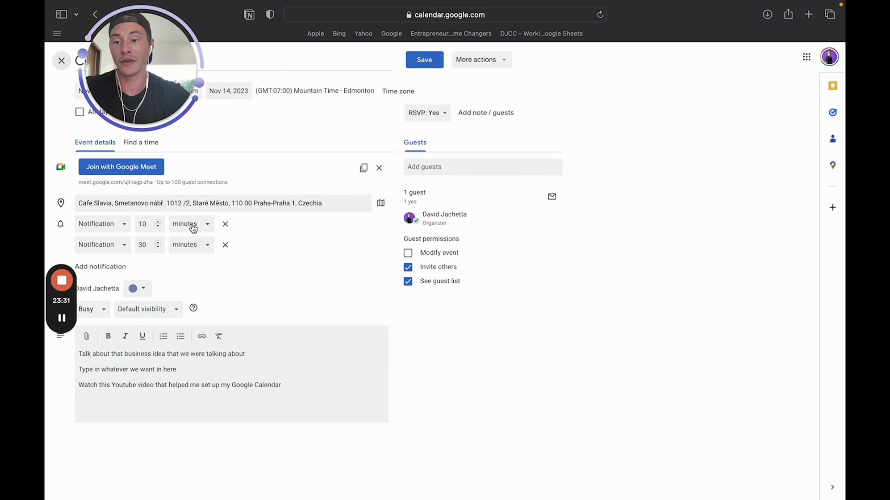
click(62, 60)
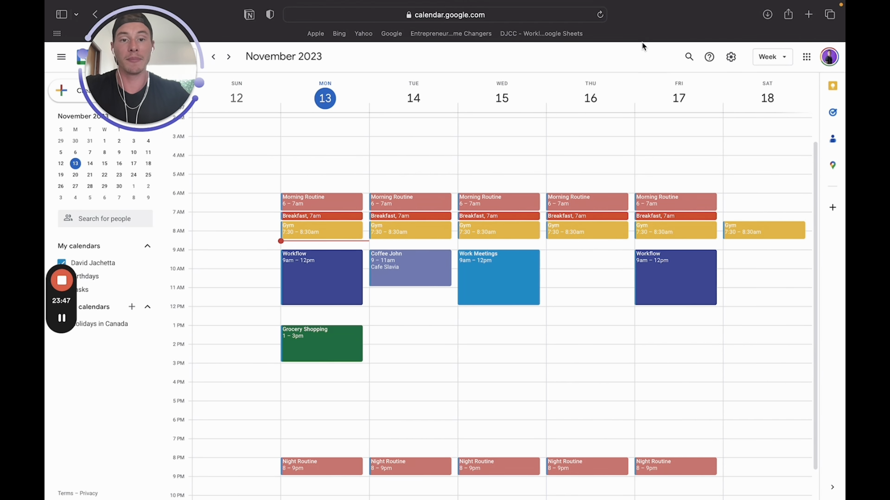
Open the Calendly Coffee Chat booking page in a new Safari tab
click(809, 14)
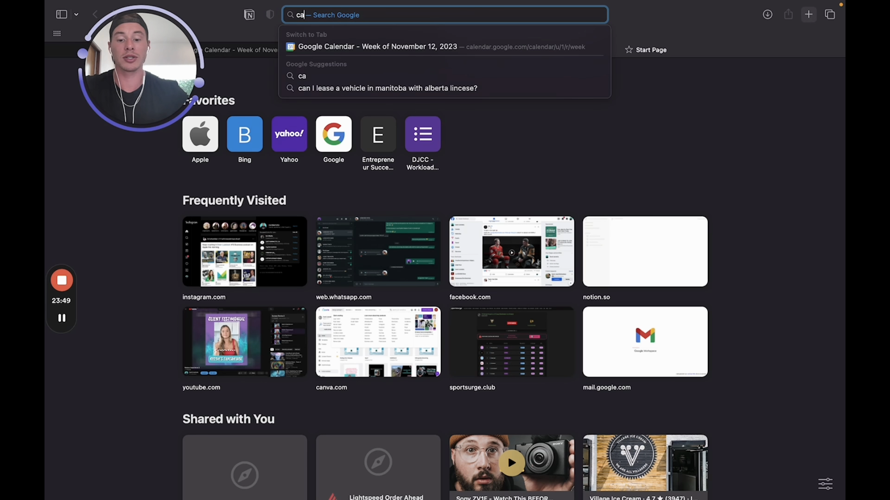
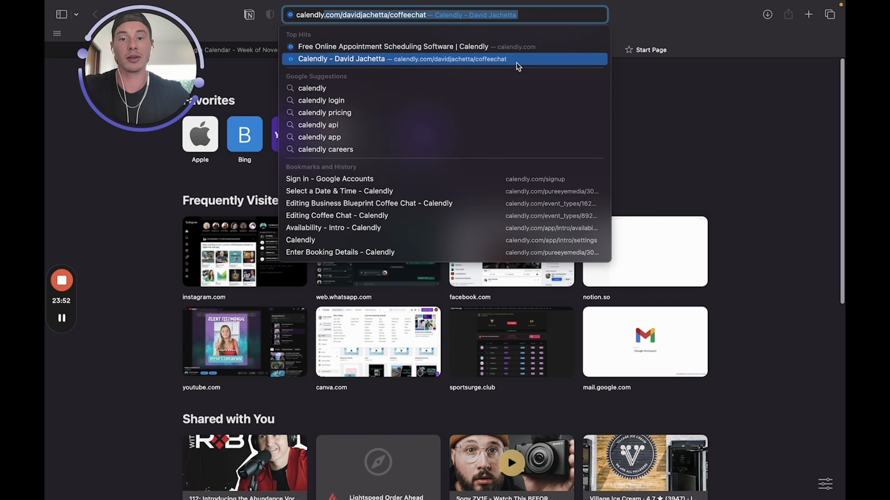
click(516, 62)
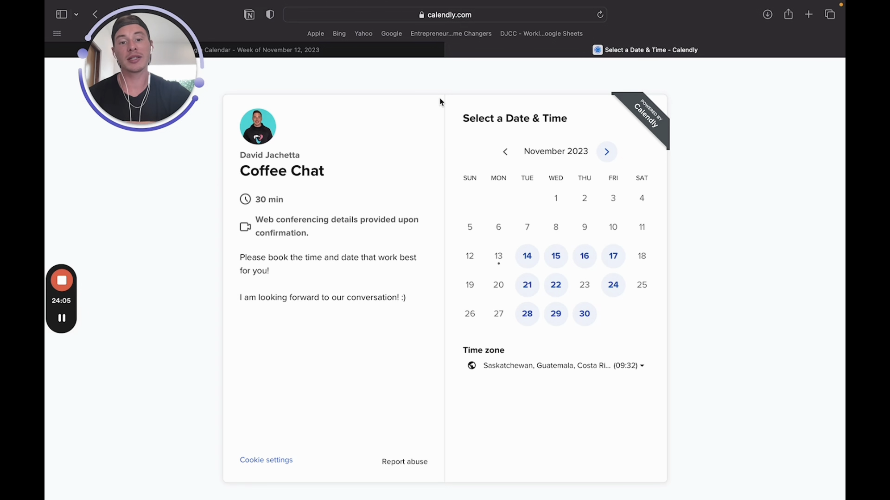
Compare November 15, 16 and 17 against the Google Calendar week, settling on Friday, November 17
click(552, 262)
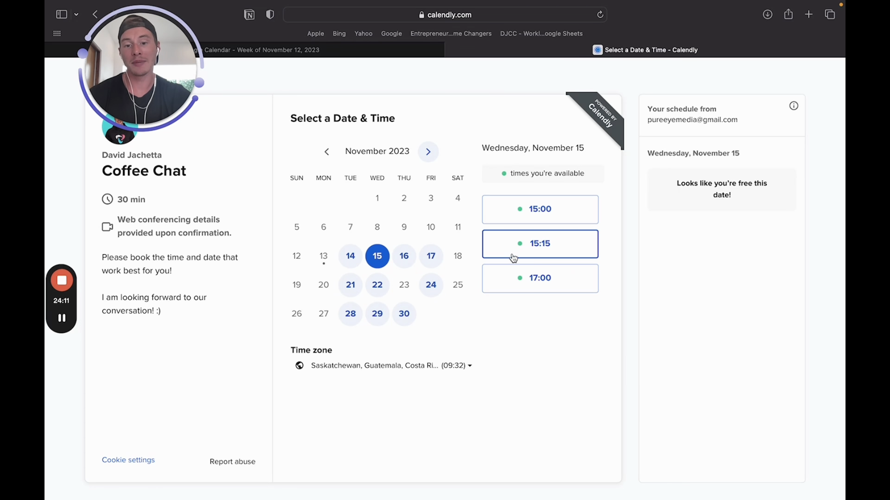
click(359, 50)
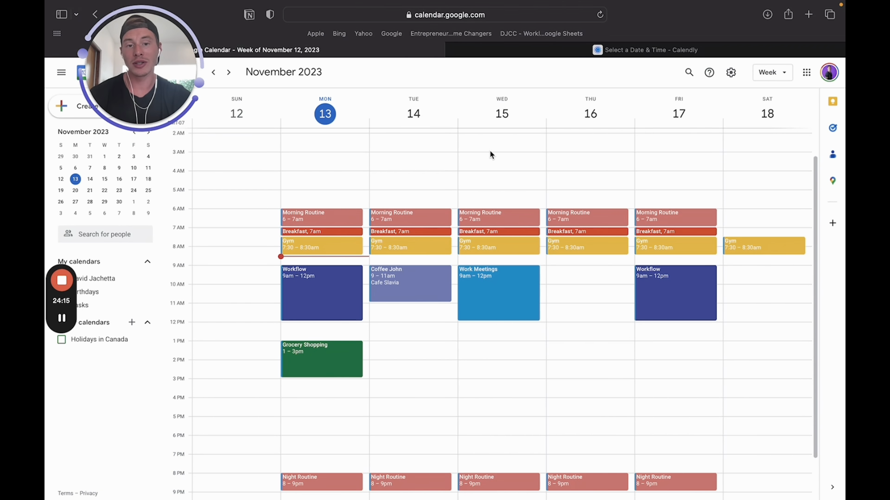
click(556, 49)
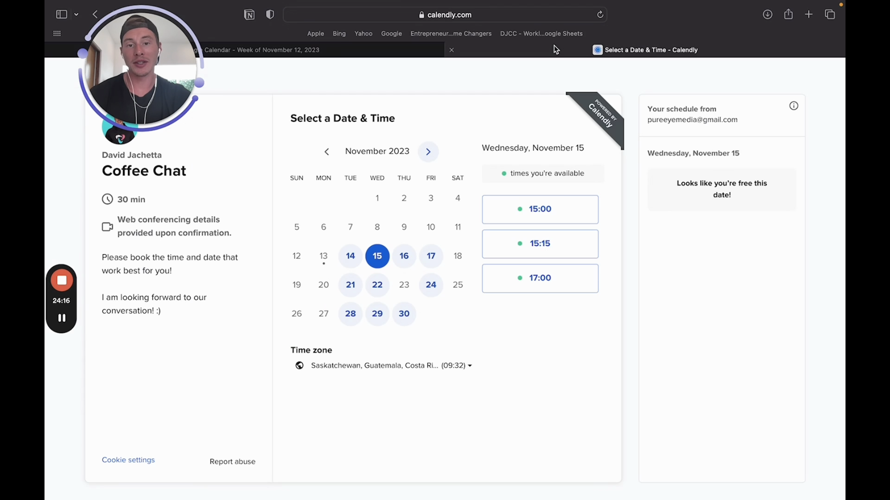
click(402, 259)
click(432, 262)
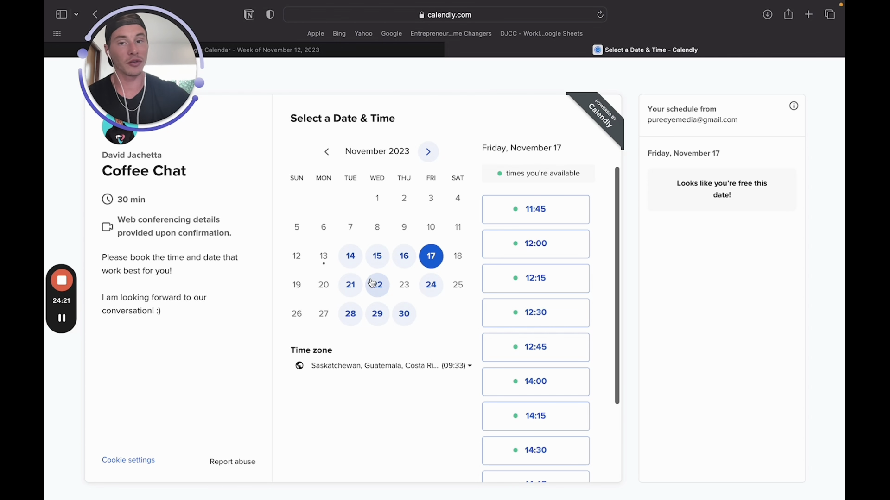
click(335, 50)
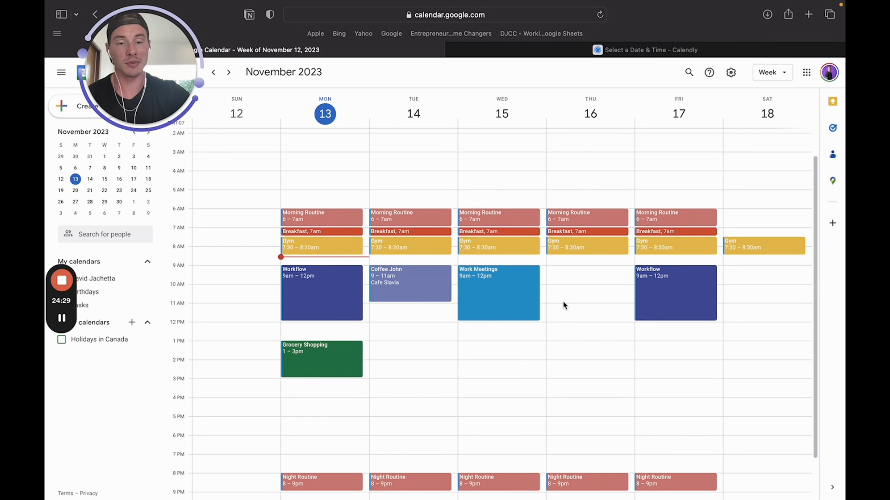
click(555, 54)
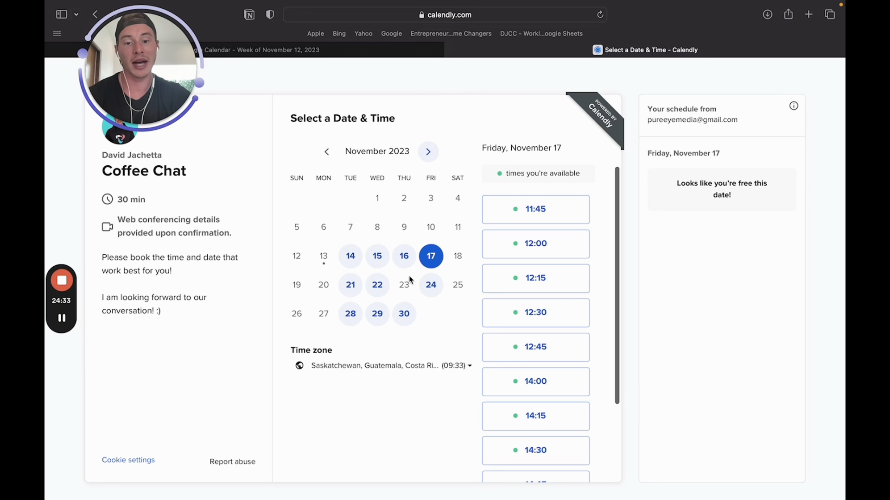
Choose the 12:45 time slot and continue to the booking details form
scroll(556, 264, down, 3)
click(534, 256)
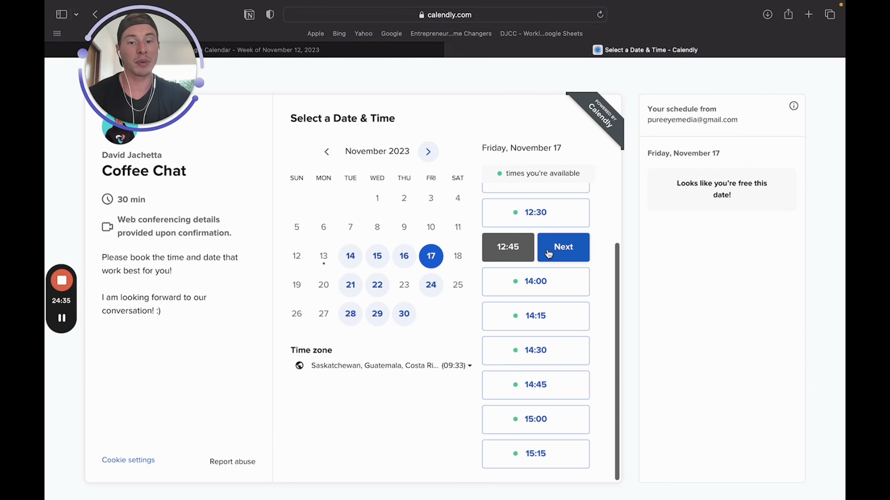
click(558, 254)
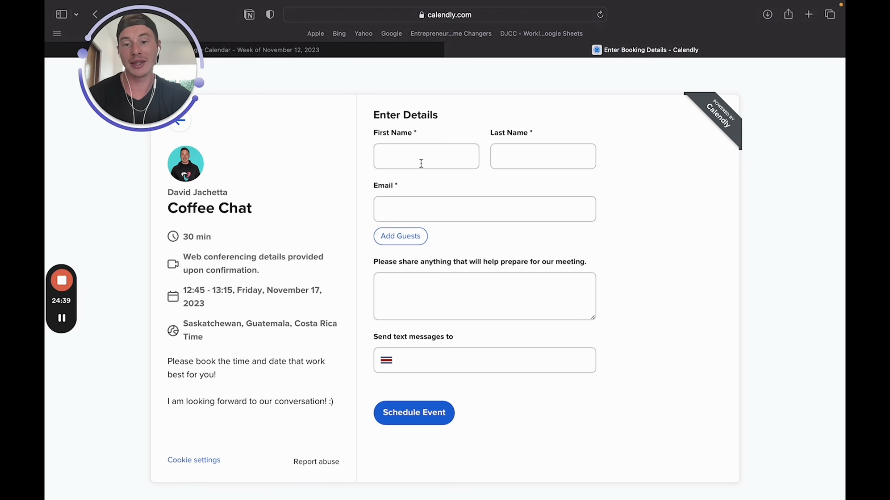
Recheck the Google Calendar November 12–18 week, leaving the Calendly details form waiting
click(396, 53)
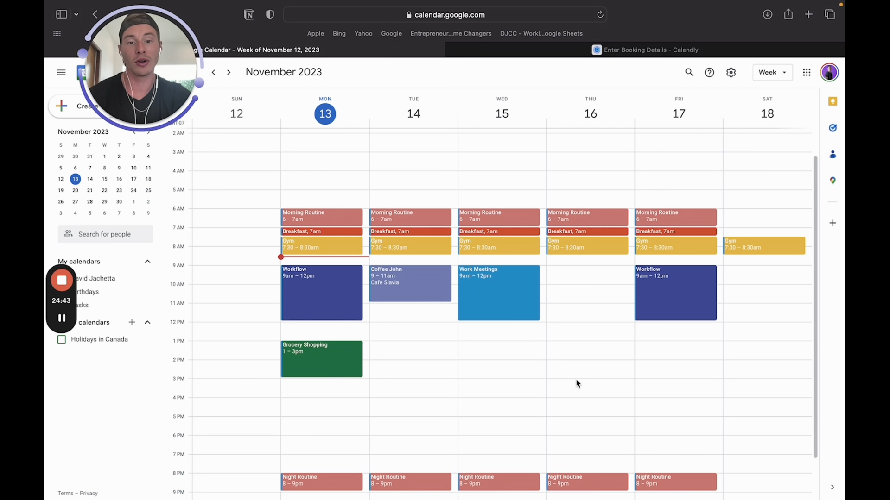
click(581, 50)
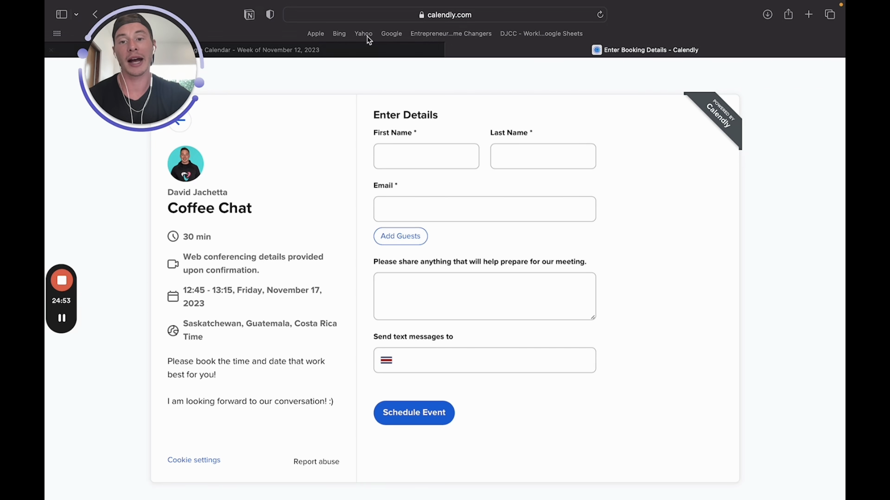
click(346, 50)
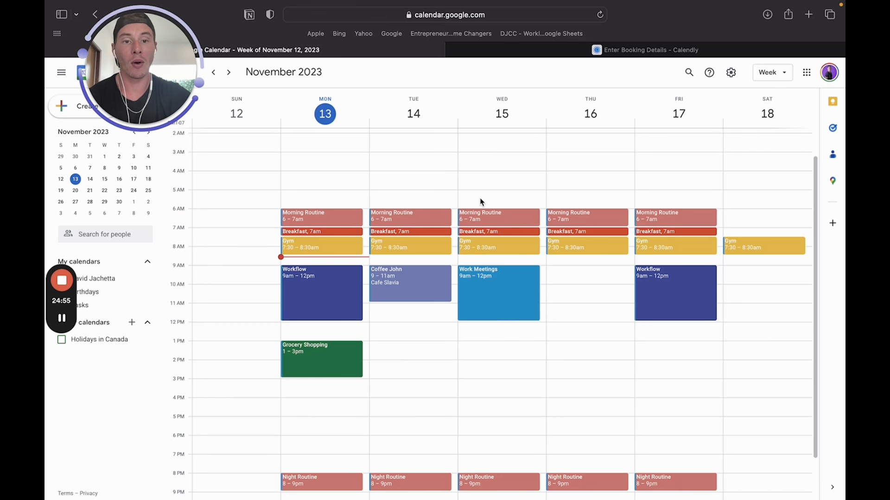